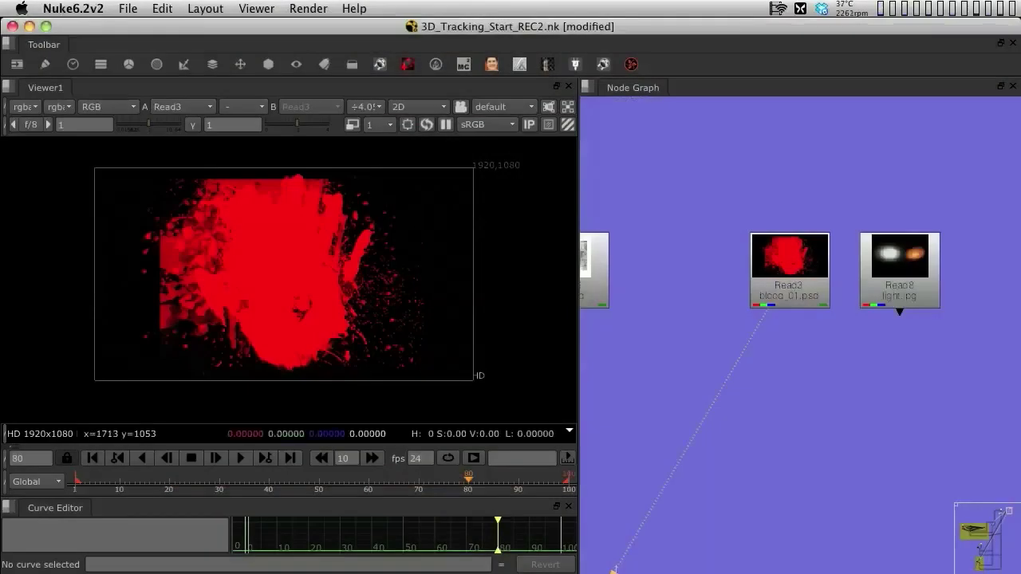
Show the Read1 source plate from the Stage One backdrop in the viewer.
scroll(760, 201, down, 5)
middle_drag(761, 201, 986, 190)
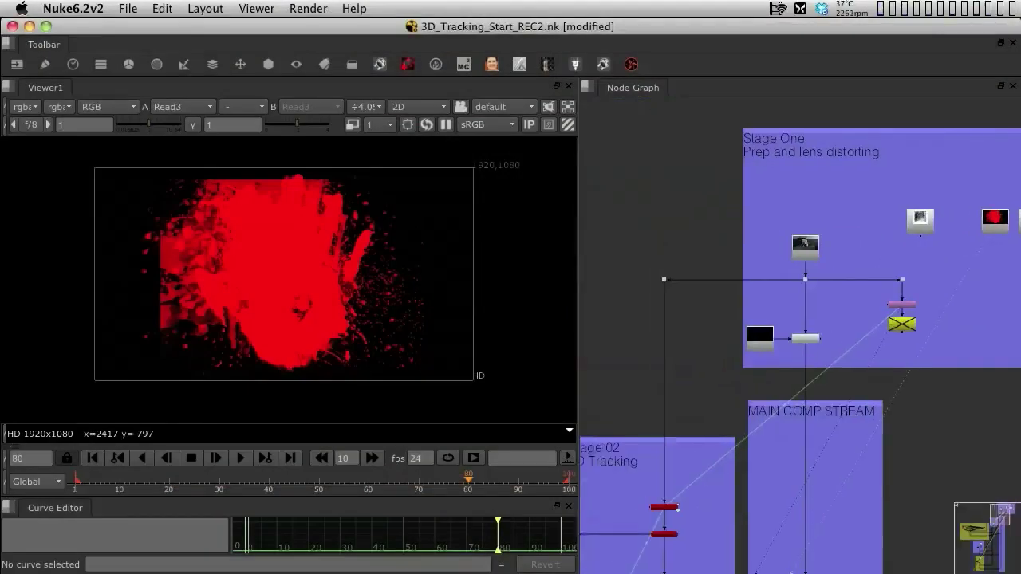
scroll(774, 248, up, 3)
click(833, 248)
key(1)
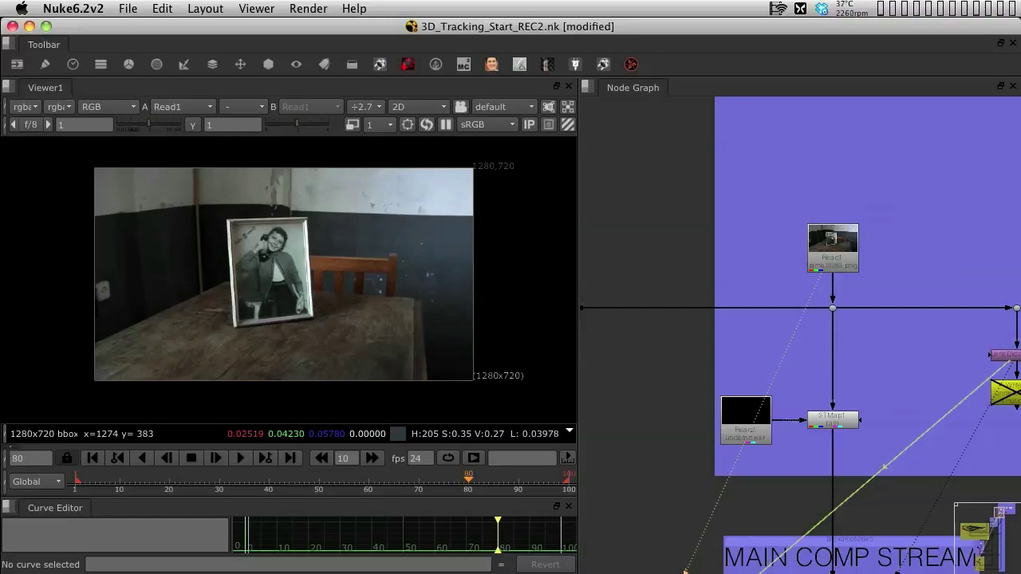
Move the blood_01.psd Read node out of Stage One to the empty area just below the Plaster Hole backdrop.
middle_drag(989, 240, 612, 292)
scroll(803, 275, up, 3)
click(825, 255)
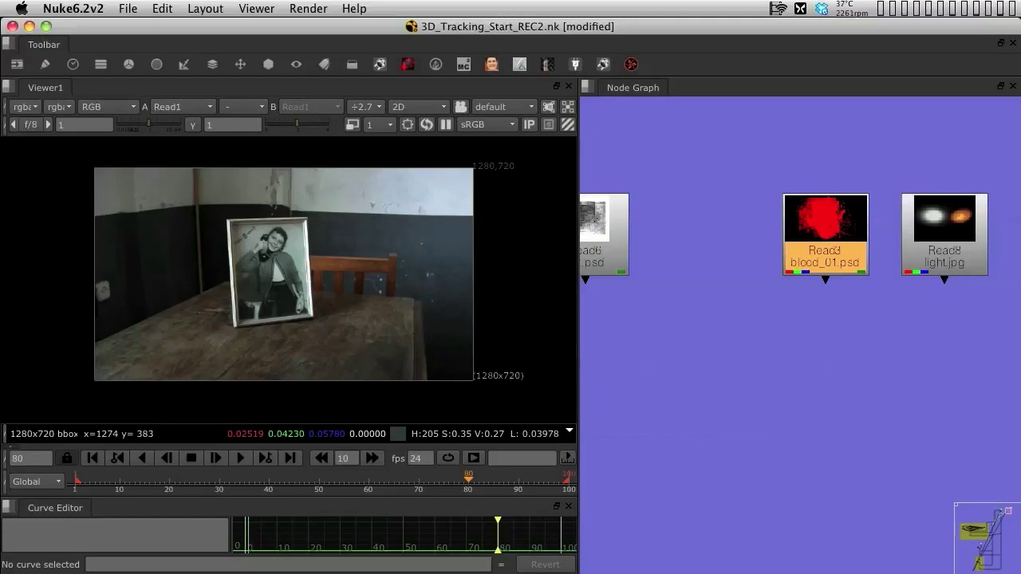
key(super+x)
scroll(852, 294, down, 10)
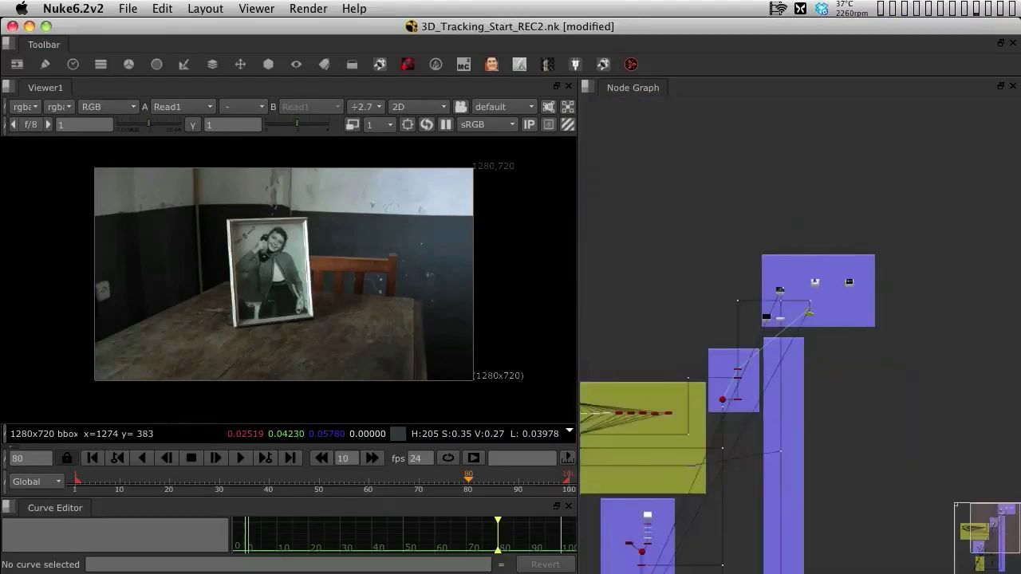
middle_drag(758, 439, 845, 214)
middle_drag(738, 398, 731, 257)
scroll(732, 257, up, 3)
scroll(718, 417, up, 4)
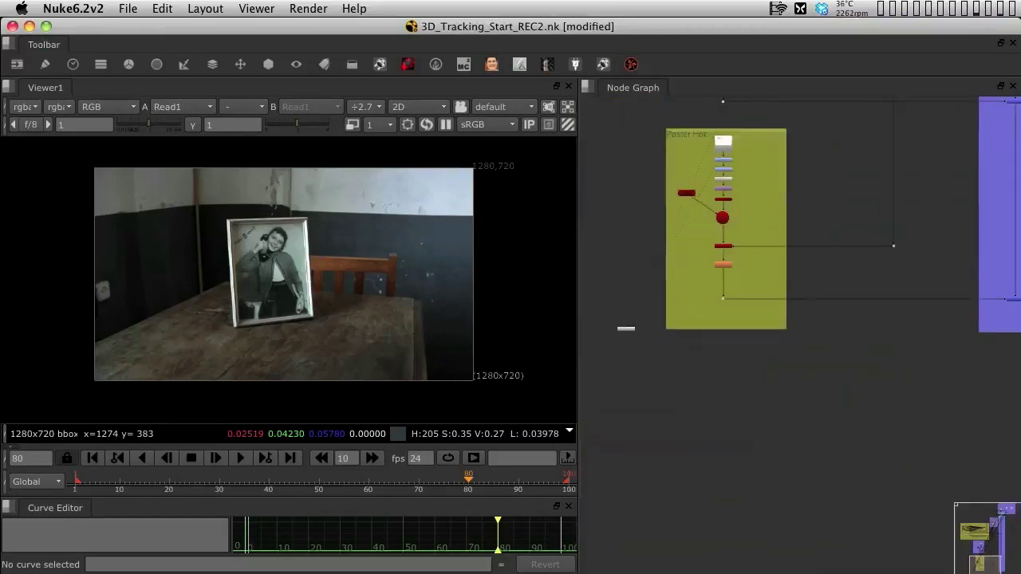
key(super+v)
drag(745, 394, 718, 372)
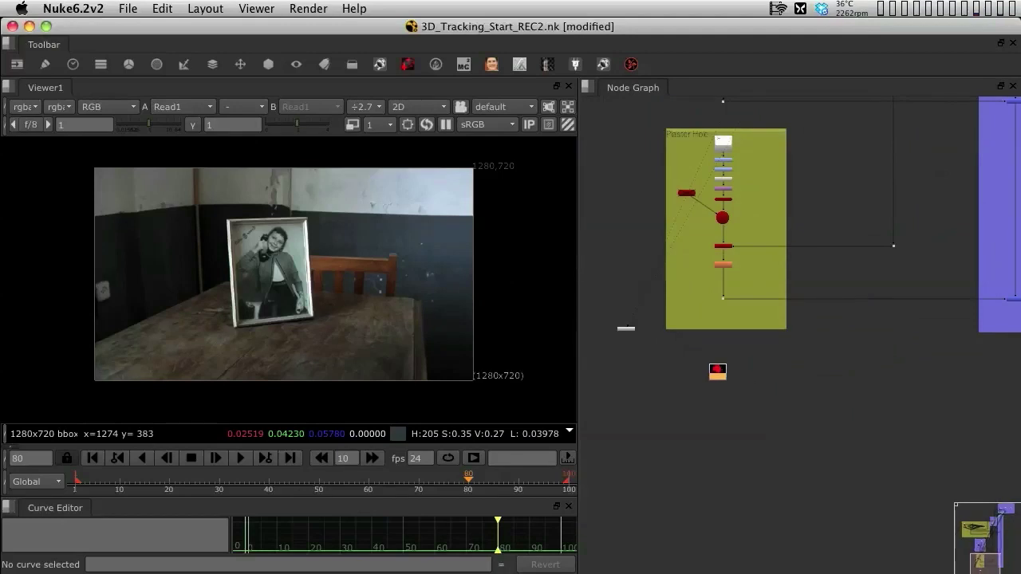
Duplicate the Plaster Hole branch's scene, render, defocus, dots and merge nodes into the empty area below the blood Read node.
scroll(757, 309, down, 3)
middle_drag(757, 310, 707, 329)
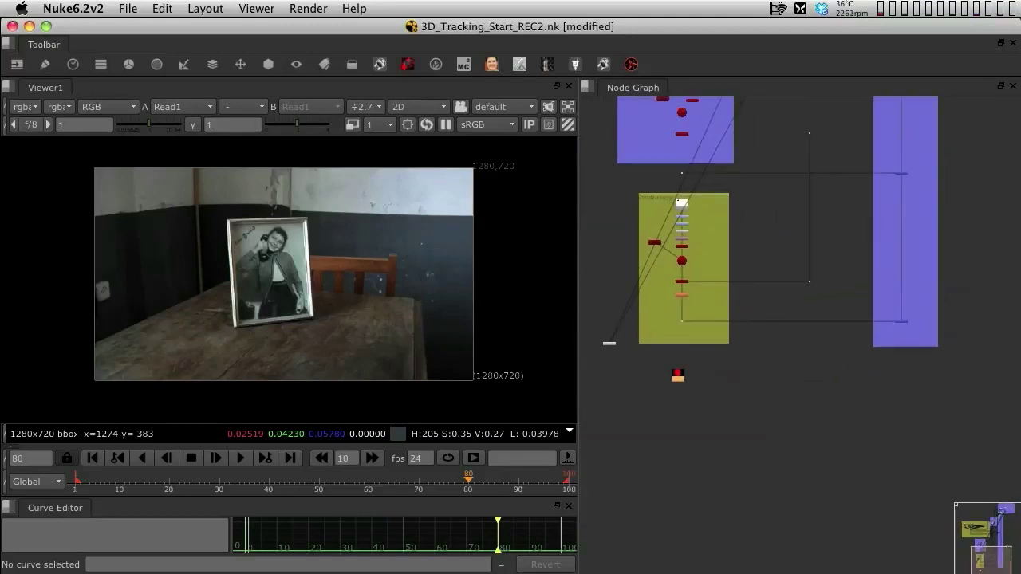
scroll(685, 269, up, 3)
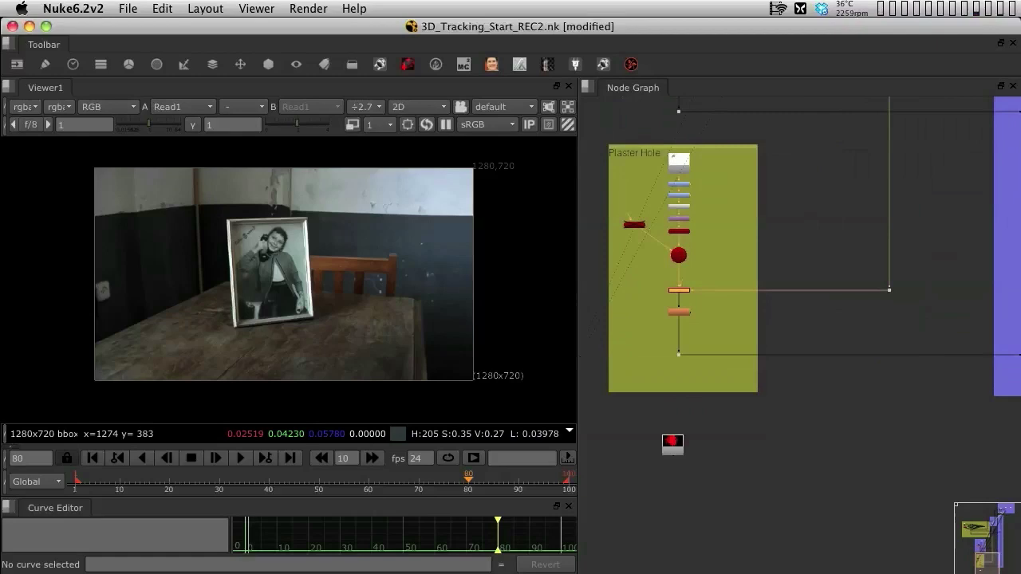
drag(636, 246, 1018, 365)
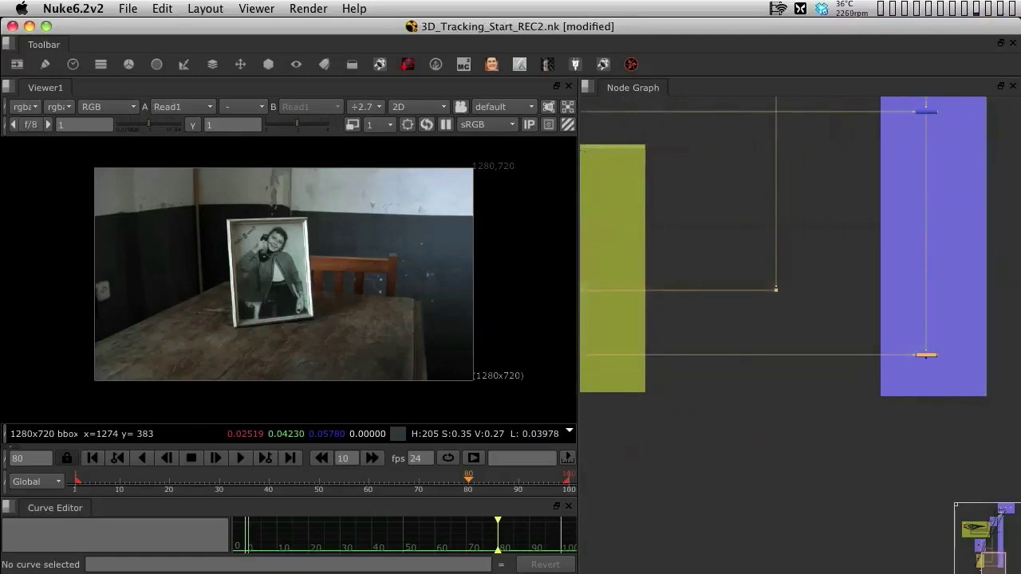
key(space)
middle_drag(769, 436, 521, 427)
scroll(521, 427, up, 2)
middle_drag(594, 505, 515, 369)
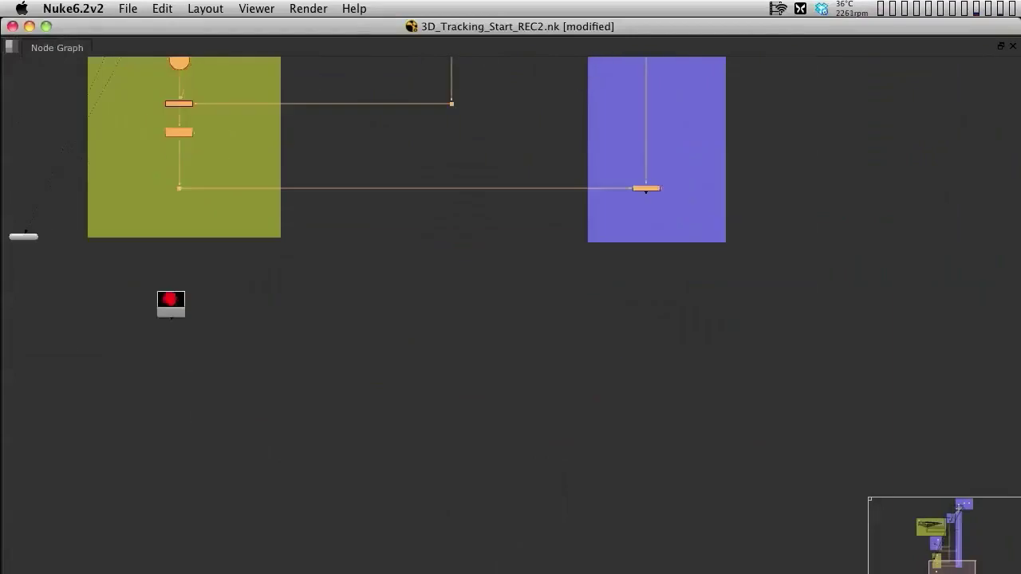
scroll(515, 370, down, 3)
click(514, 369)
key(super+v)
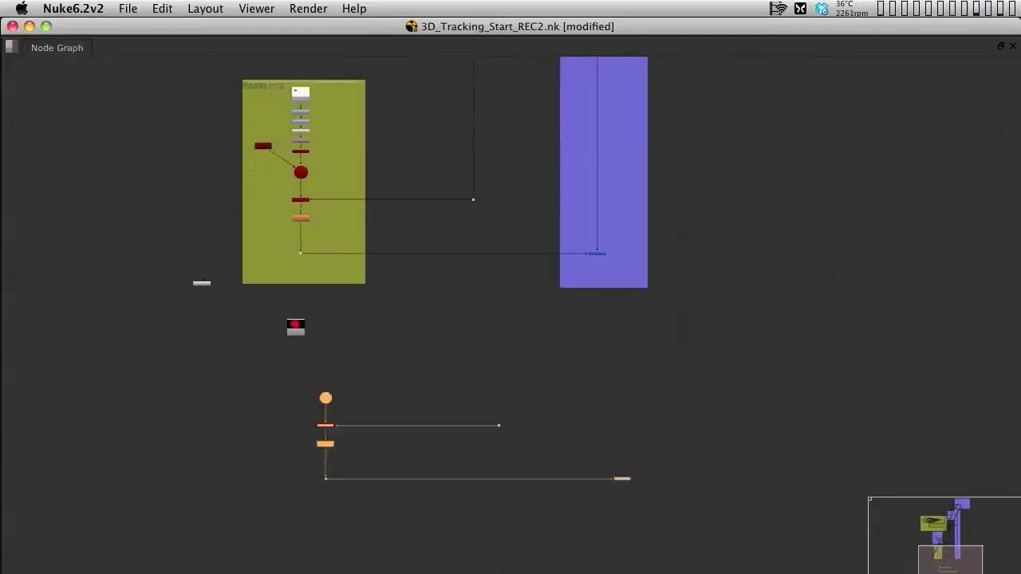
Connect the duplicated merge to the main comp stream and the duplicated camera dot to the one above, aligning both vertically.
drag(623, 478, 611, 175)
scroll(576, 390, up, 3)
click(576, 390)
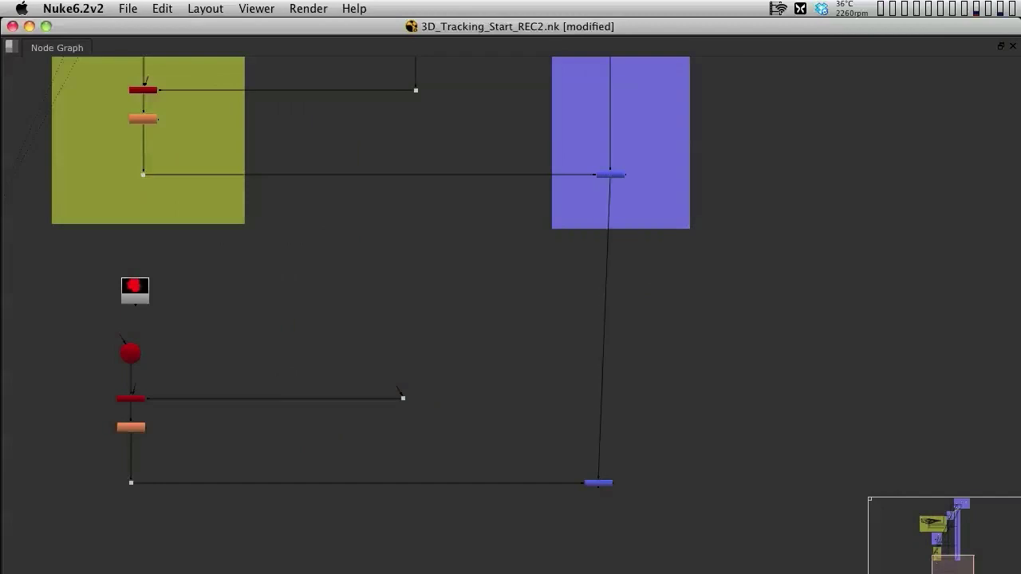
drag(398, 391, 416, 90)
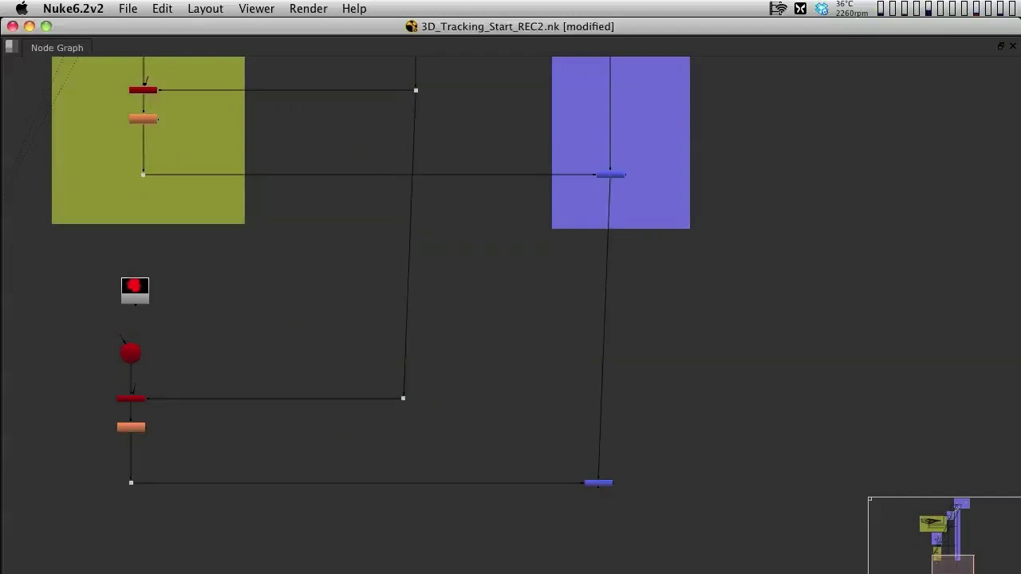
drag(403, 397, 410, 395)
drag(598, 483, 610, 482)
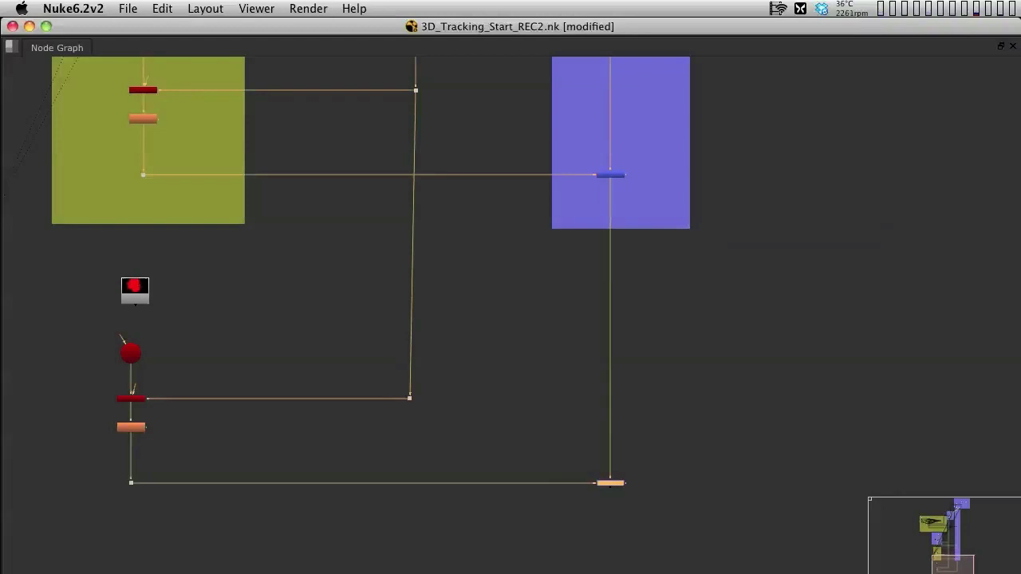
drag(409, 397, 416, 397)
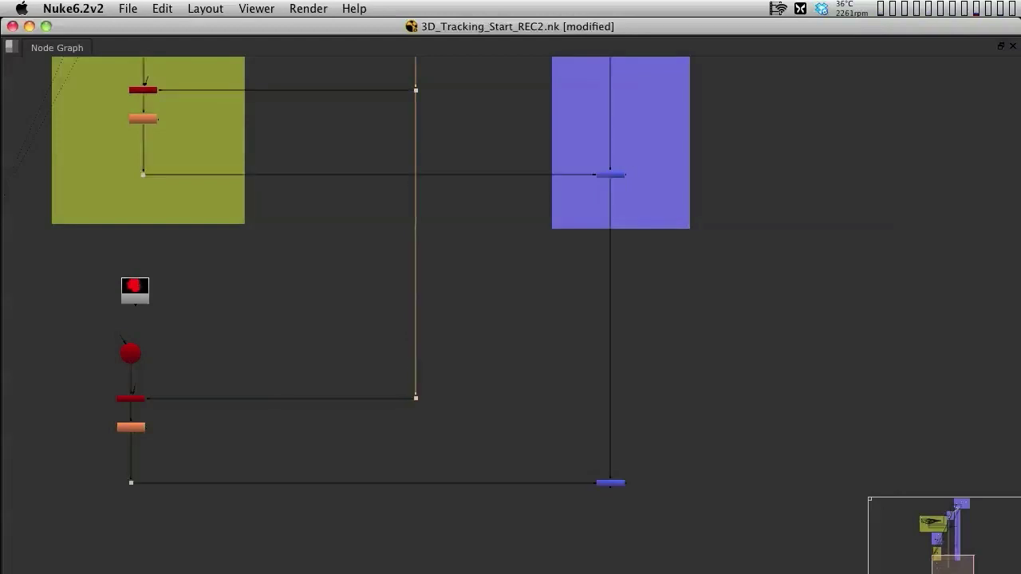
Extend the MAIN COMP STREAM backdrop downward so it encloses the duplicated merge node.
drag(688, 227, 691, 546)
scroll(678, 293, down, 8)
middle_drag(570, 239, 528, 355)
scroll(528, 356, up, 3)
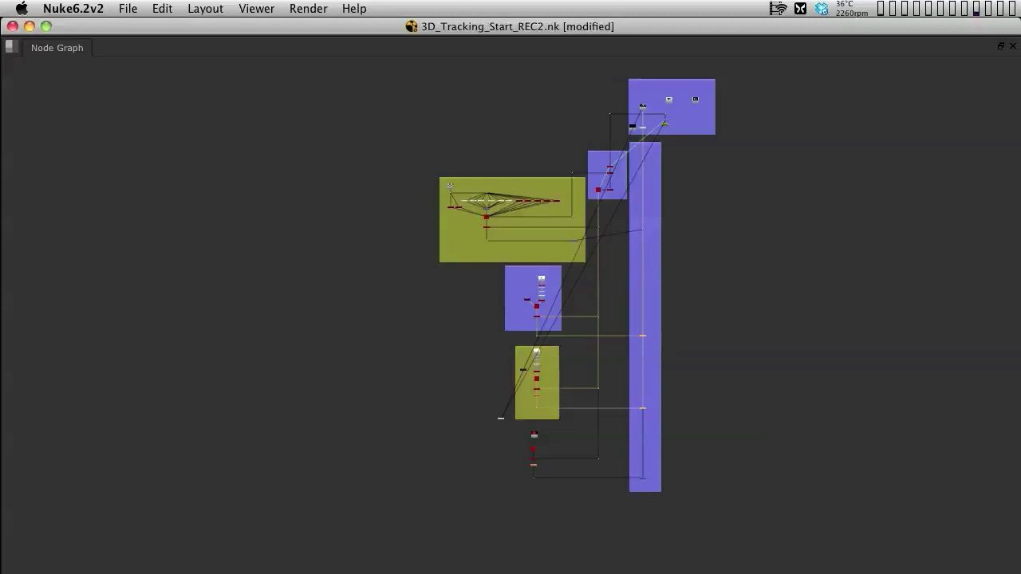
scroll(553, 489, up, 6)
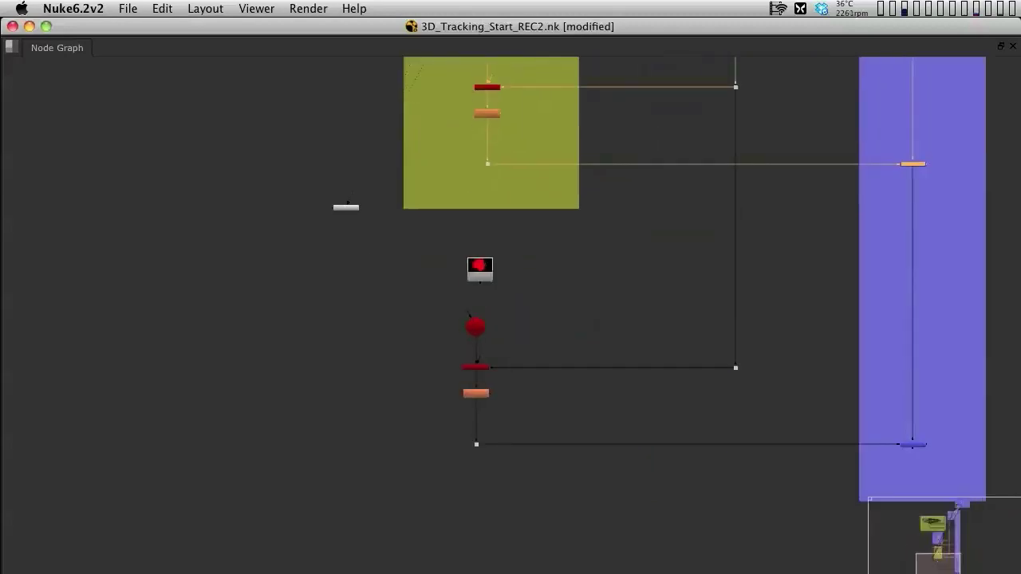
scroll(486, 308, up, 2)
scroll(508, 312, down, 2)
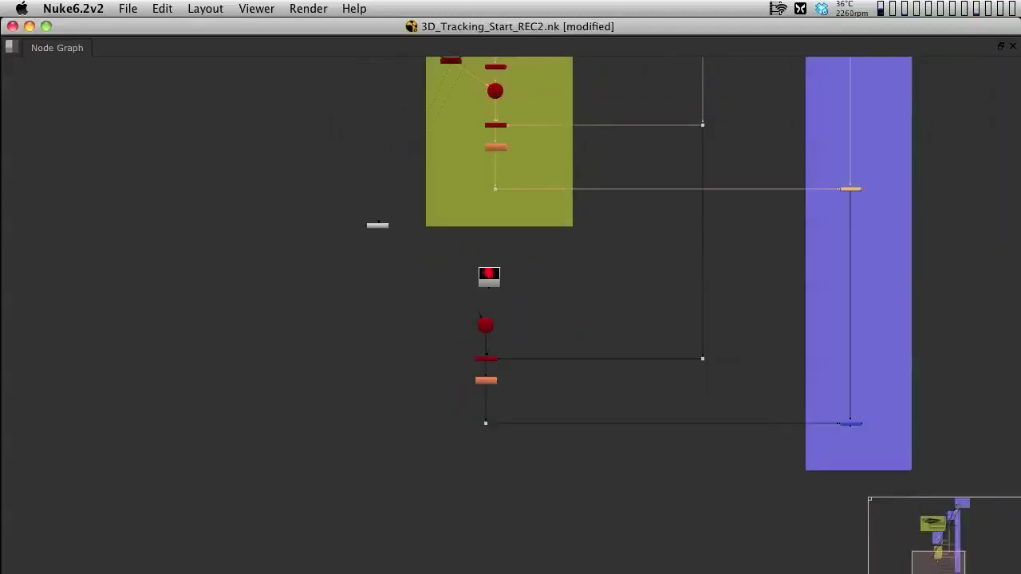
Move the whole duplicated branch further down to leave room beneath the blood Read node.
scroll(431, 326, down, 3)
mouse_move(405, 322)
mouse_down()
mouse_move(672, 420)
mouse_move(765, 437)
mouse_move(654, 405)
mouse_move(680, 405)
mouse_move(680, 443)
mouse_up()
scroll(747, 430, up, 3)
middle_drag(748, 430, 787, 355)
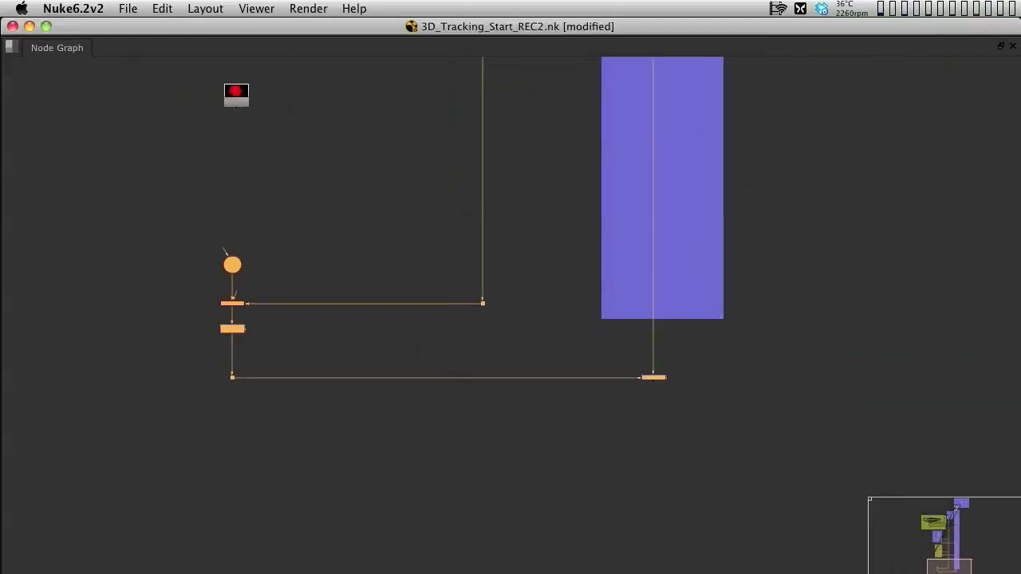
click(787, 355)
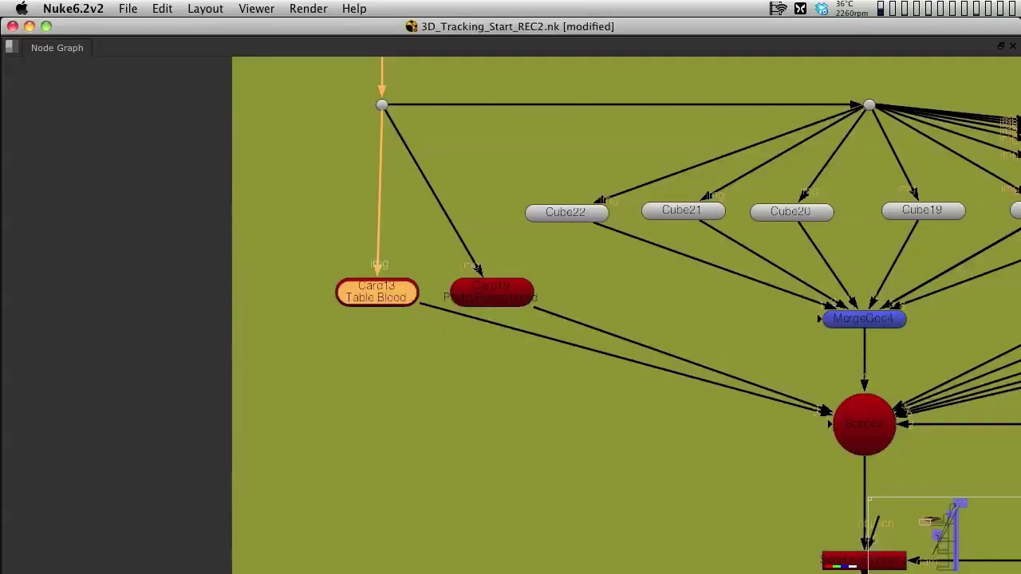
Copy the Table Blood card from the large geometry setup and connect the copy into the new branch's scene node.
key(super)
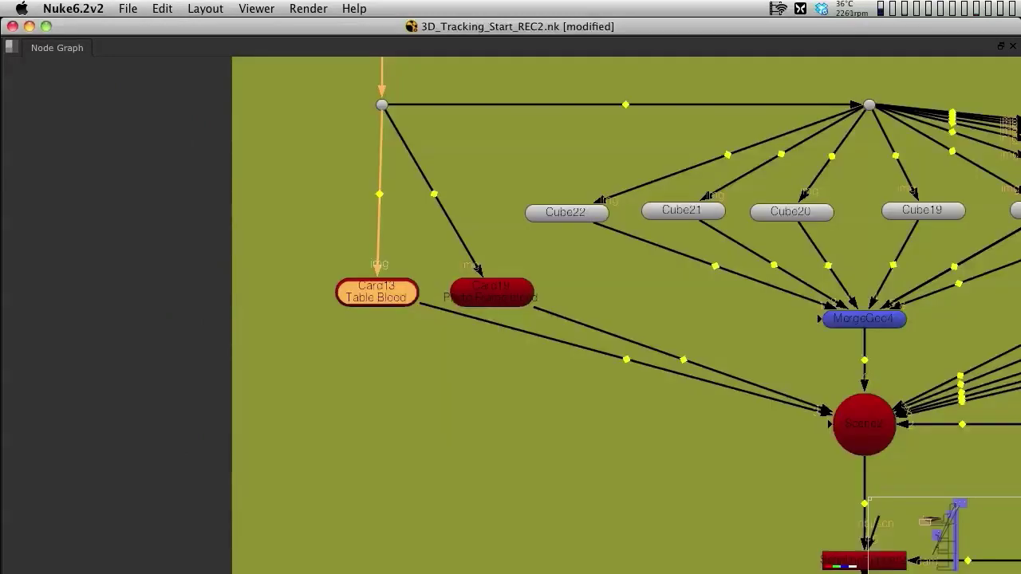
scroll(620, 295, down, 10)
middle_drag(718, 479, 390, 92)
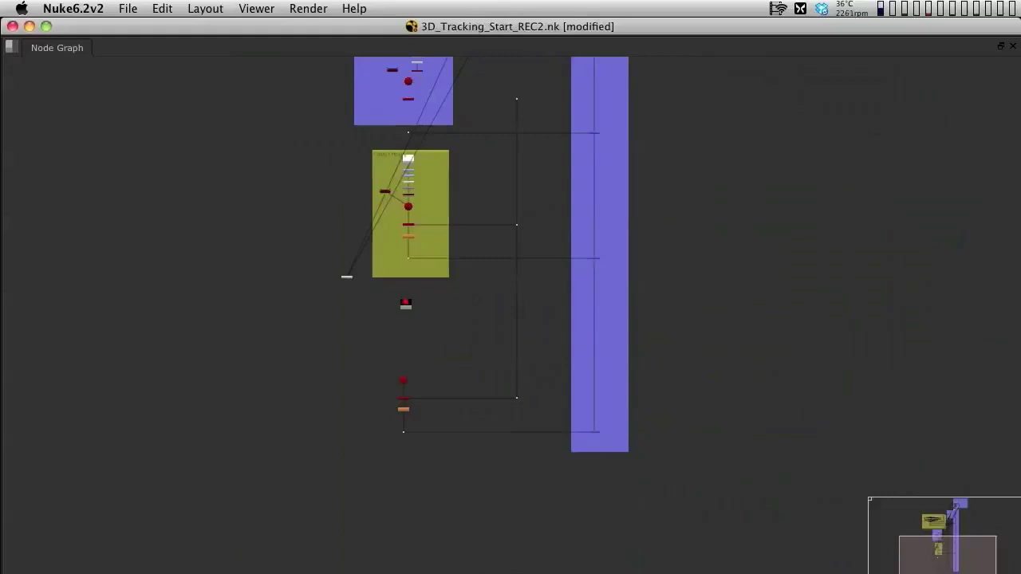
scroll(390, 368, up, 10)
middle_drag(389, 368, 402, 245)
key(super+v)
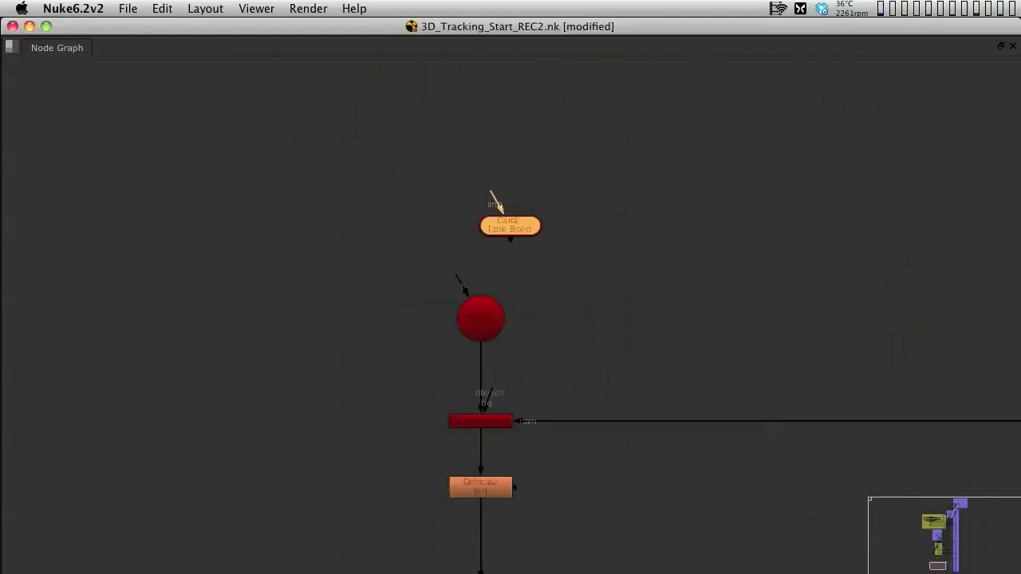
drag(502, 212, 473, 190)
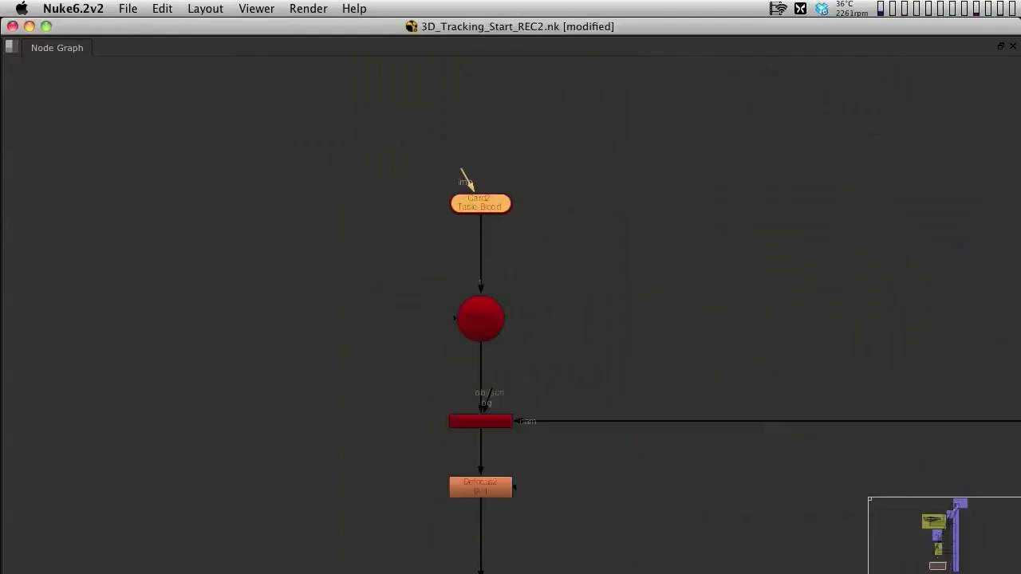
Delete the Defocus node from the new blood branch.
scroll(507, 211, down, 6)
middle_drag(508, 210, 487, 278)
click(477, 387)
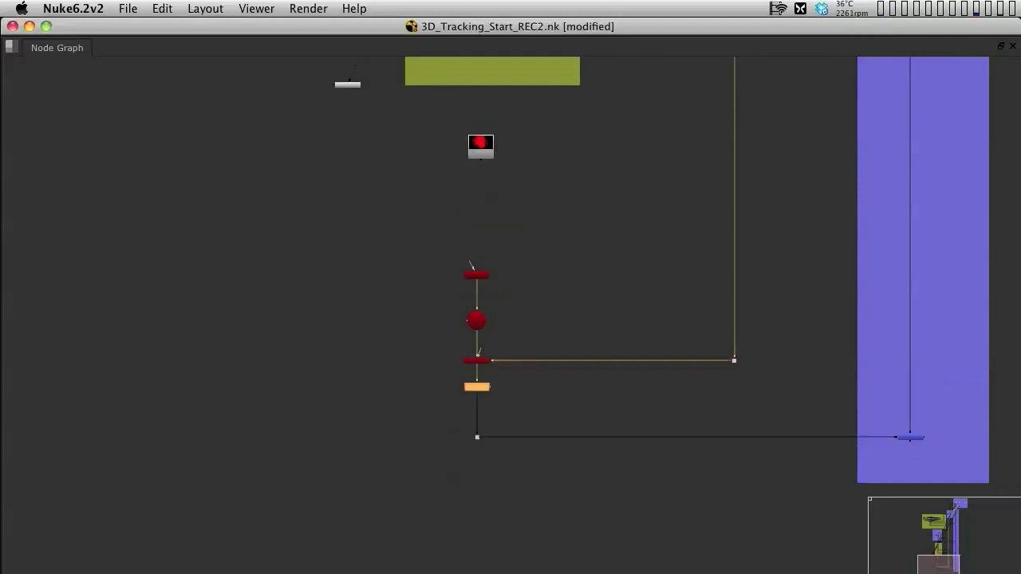
key(Delete)
Add a Backdrop behind the new blood branch and enlarge it to enclose the blood_01.psd Read node as well.
drag(406, 230, 643, 515)
key(Tab)
text(b)
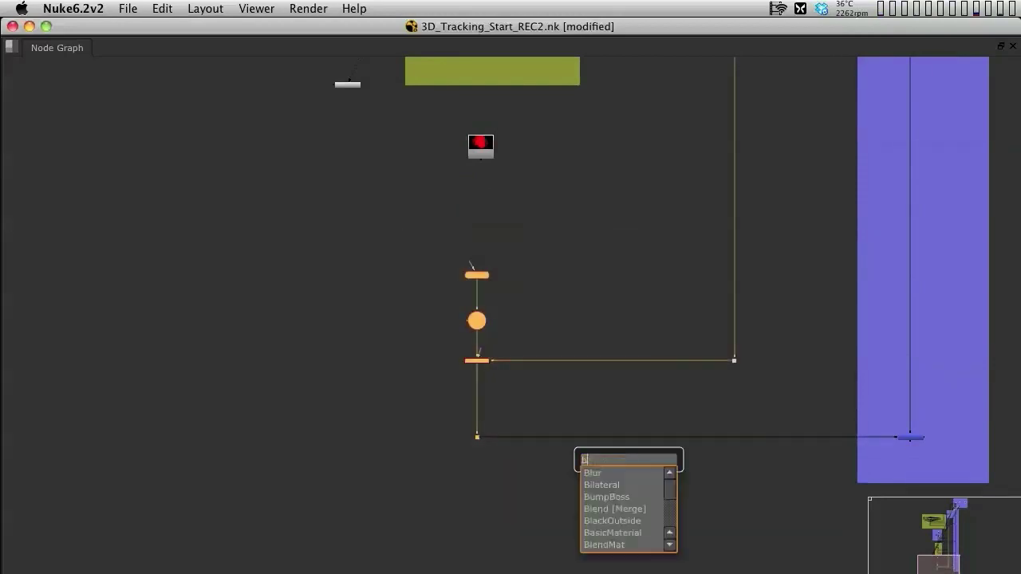
text(ackdrop)
key(Return)
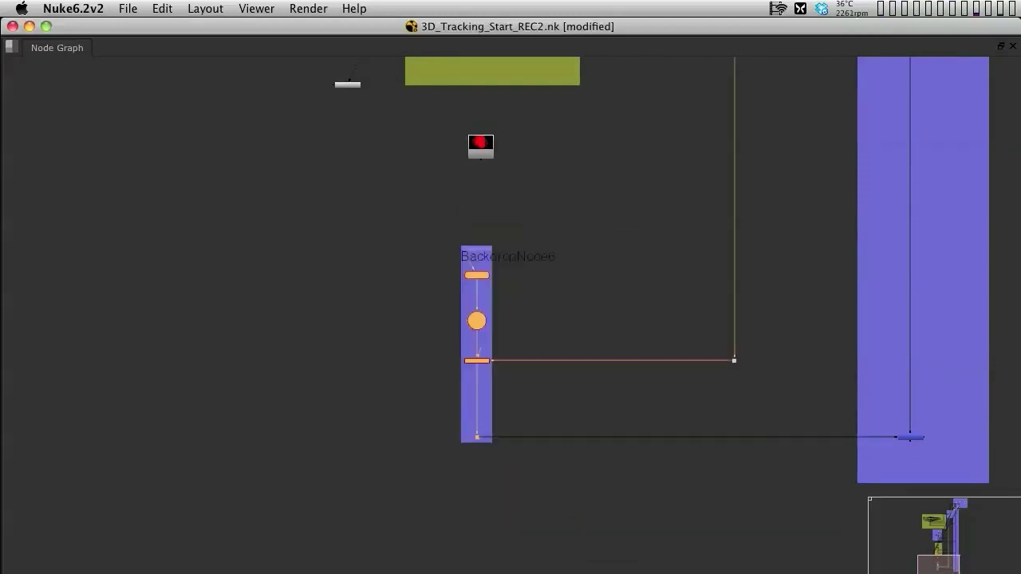
scroll(461, 273, up, 3)
super+drag(483, 239, 398, 214)
drag(416, 480, 583, 543)
scroll(510, 399, up, 3)
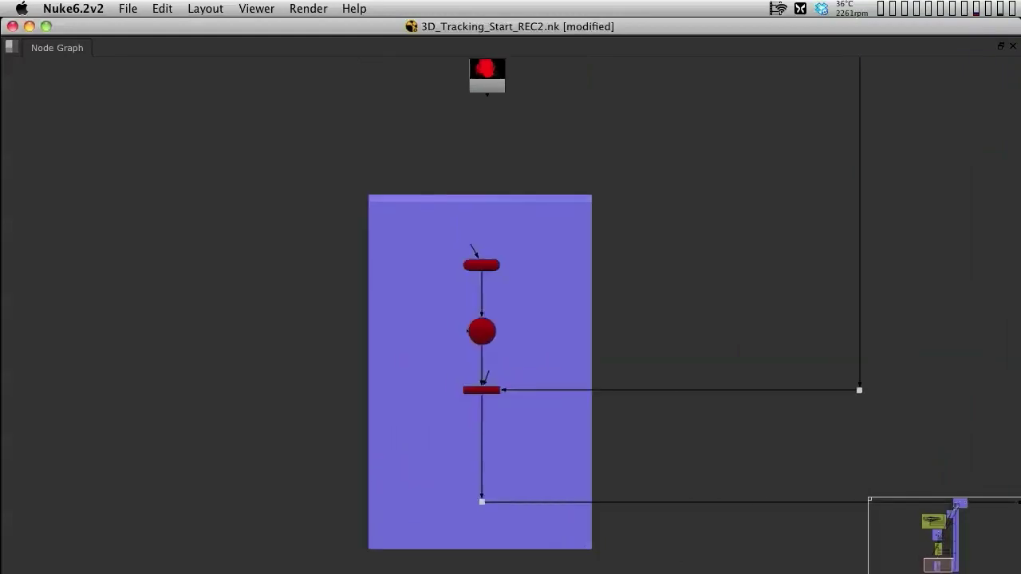
key(ctrl+a)
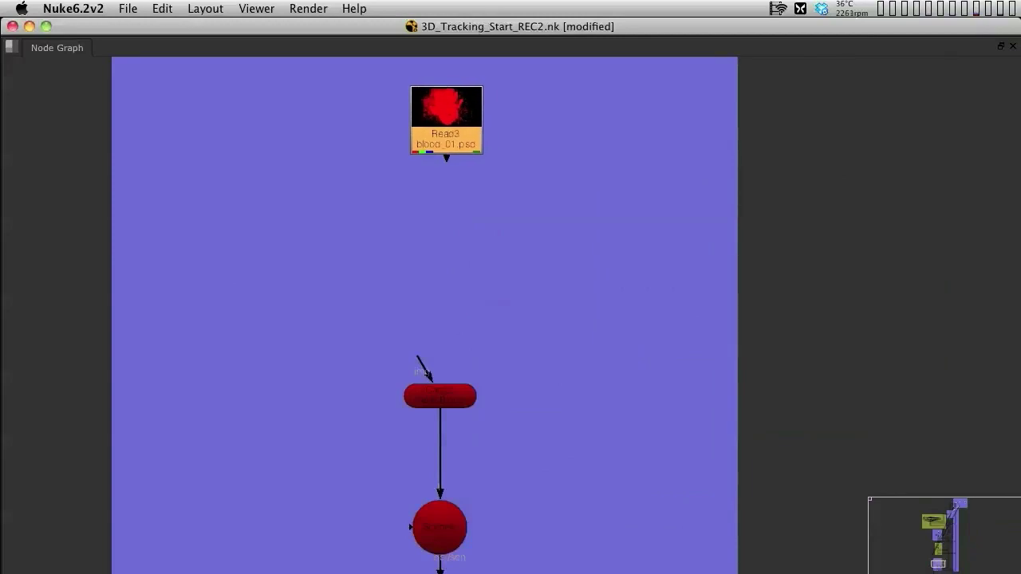
Add a Shuffle node after the blood_01.psd Read node.
key(Tab)
text(s)
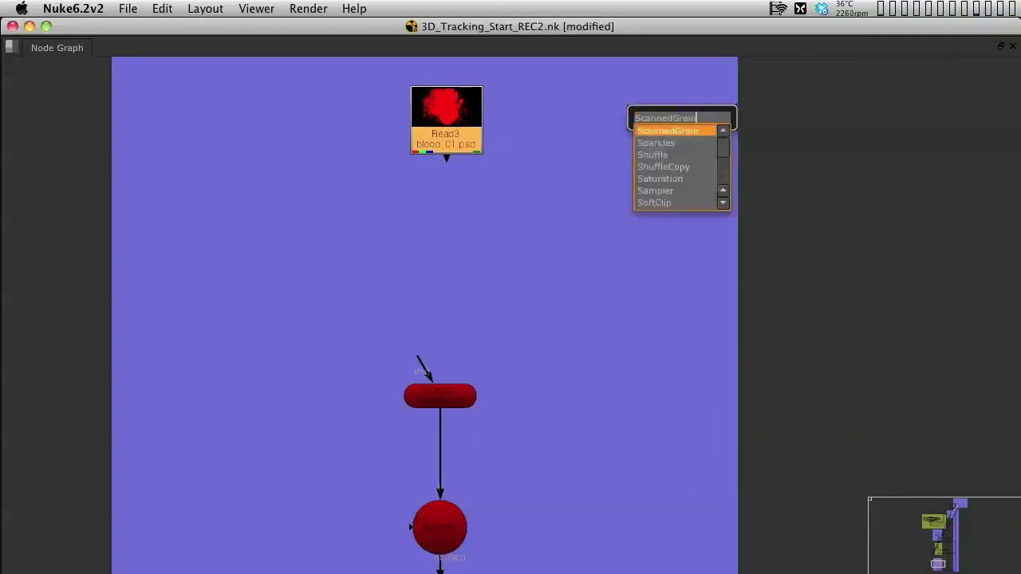
key(Down)
key(Down)
key(Return)
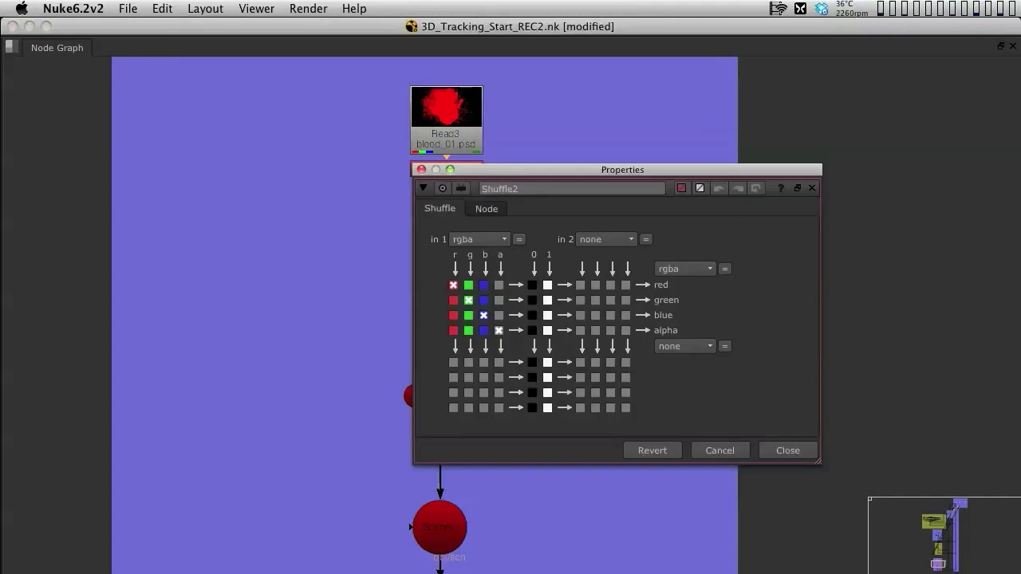
Set the Shuffle's first input layer to table_splat and show its alpha channel in the viewer.
drag(622, 170, 767, 109)
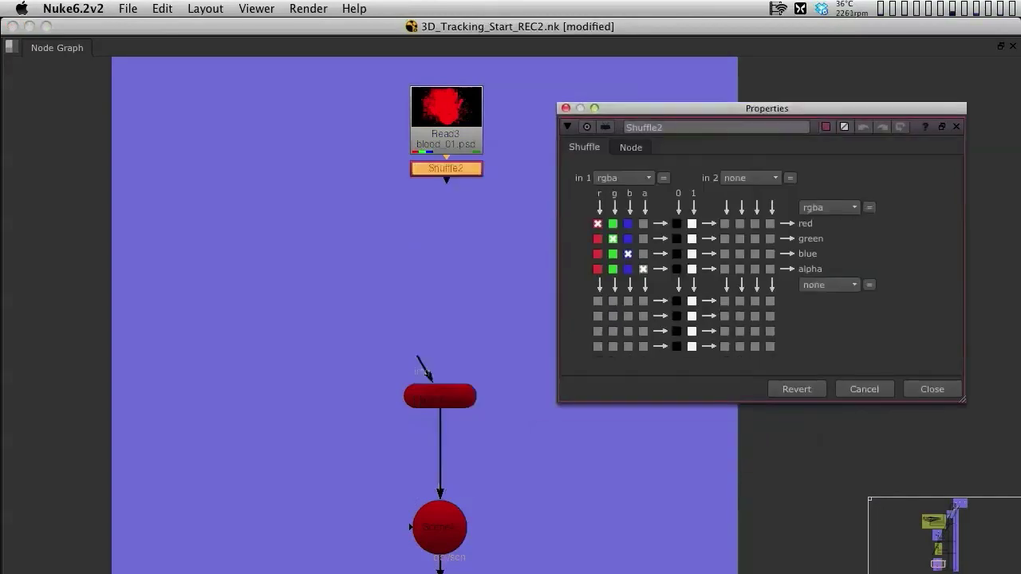
click(623, 177)
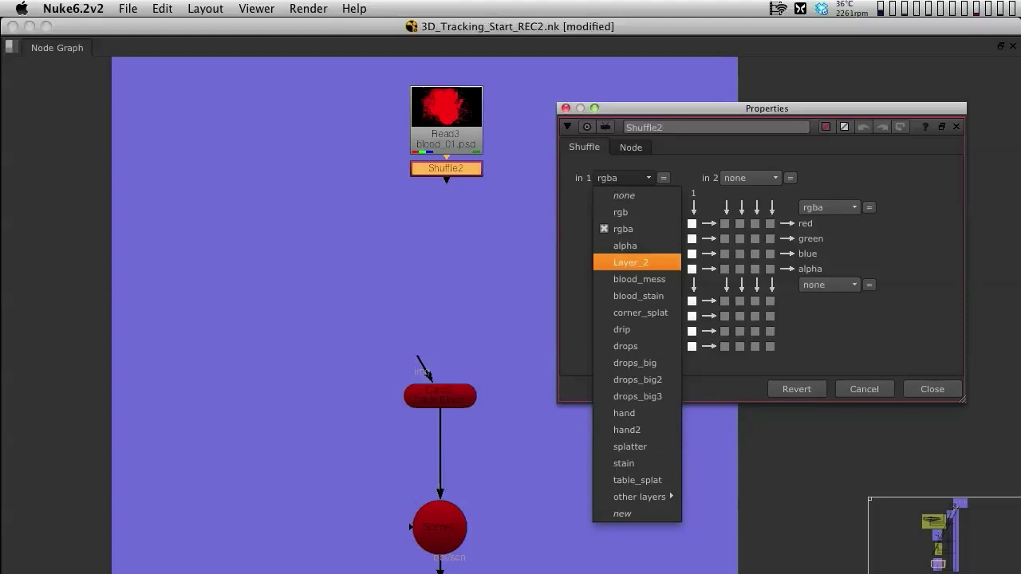
click(637, 263)
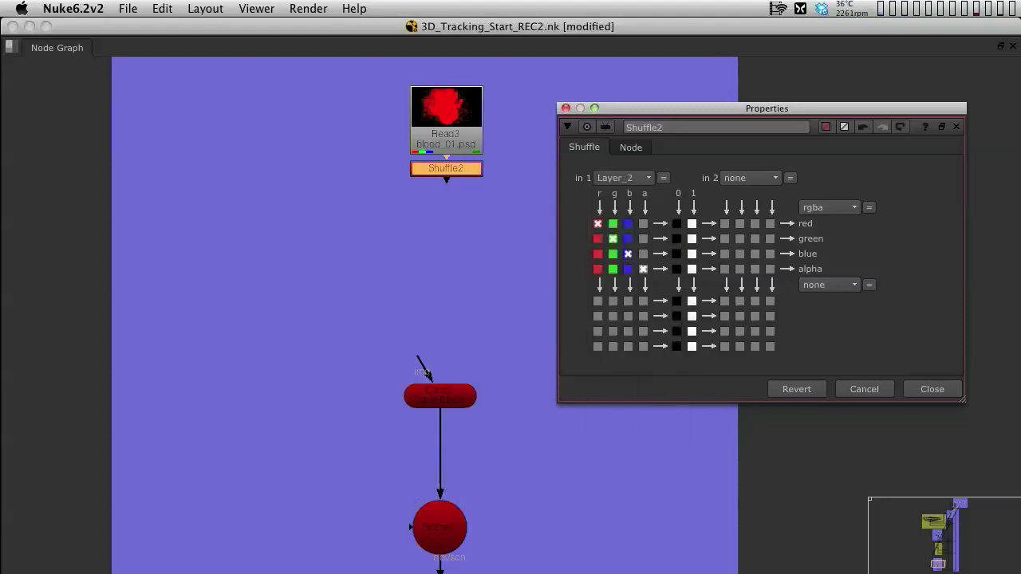
drag(678, 108, 853, 187)
click(638, 271)
key(space)
middle_drag(639, 271, 884, 238)
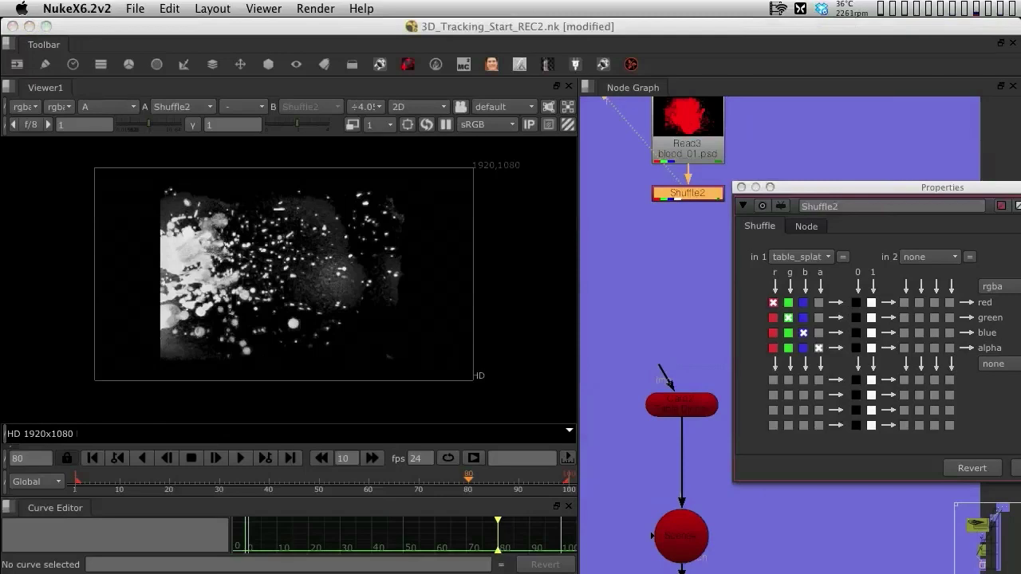
Change the Shuffle's first input layer to splatter and close its properties.
click(802, 256)
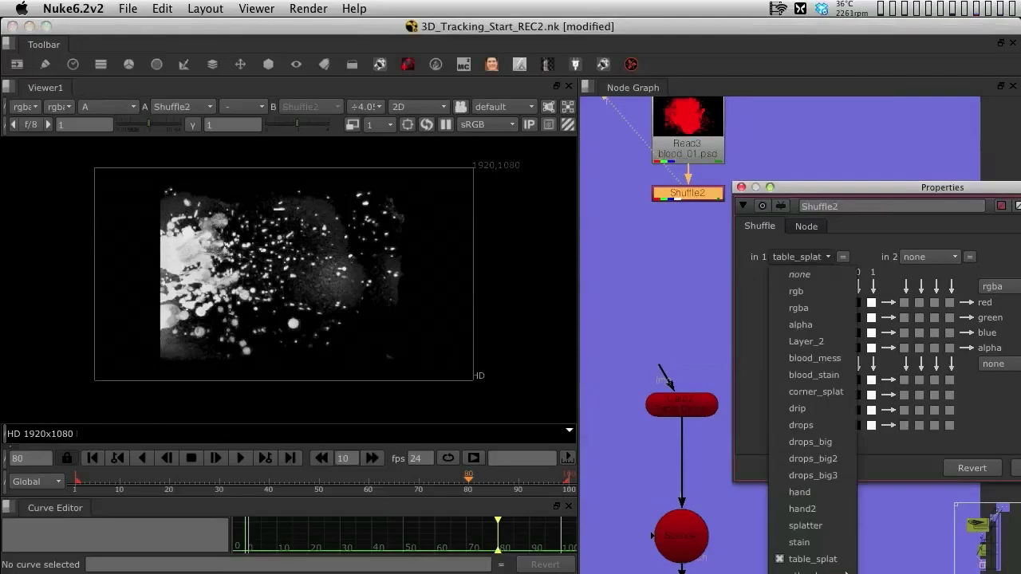
click(805, 526)
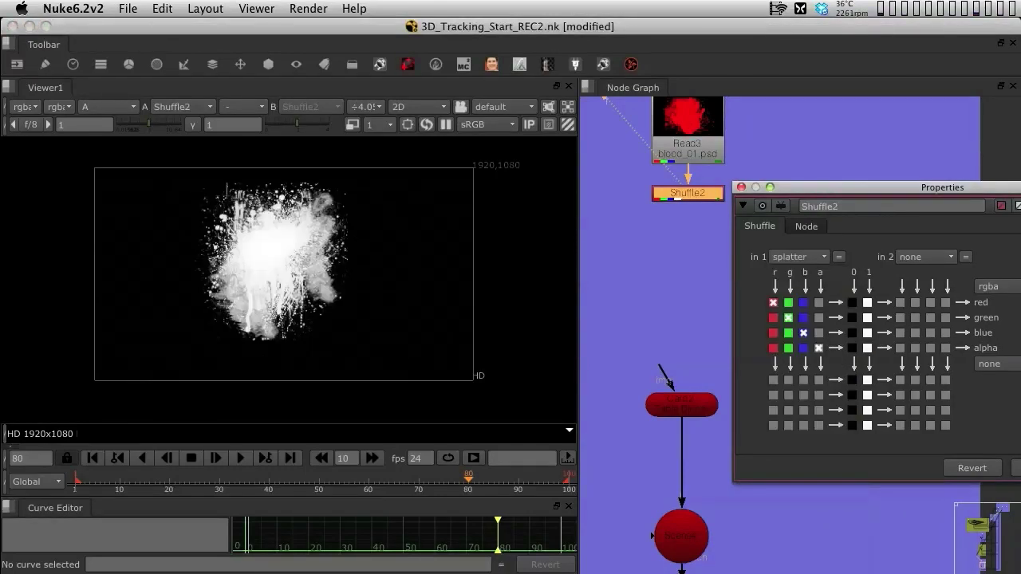
key(Return)
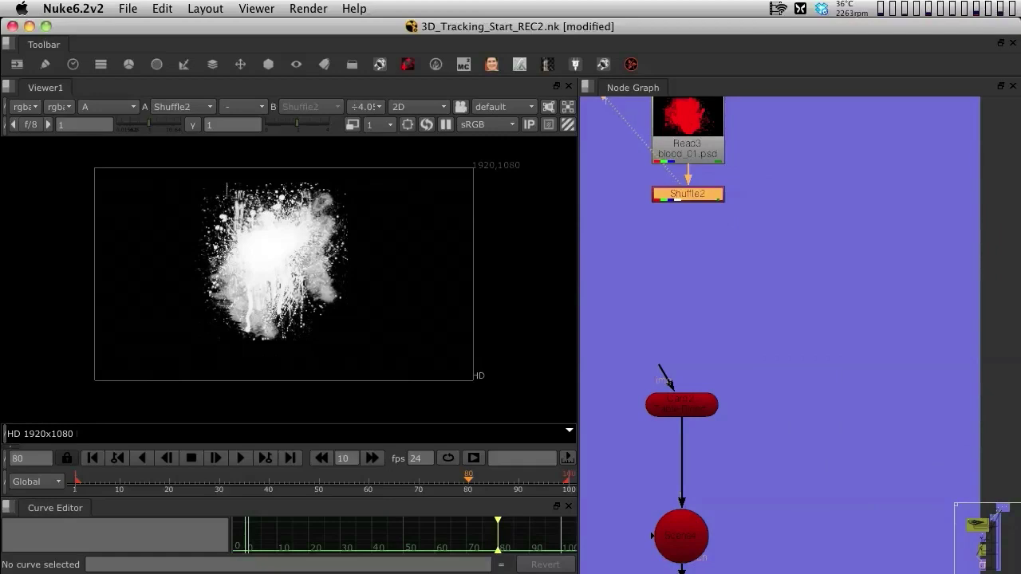
Add a Premult node after the Shuffle and place it lower in the branch, just above the Table Blood card.
key(Tab)
text(pr)
key(Down)
key(Down)
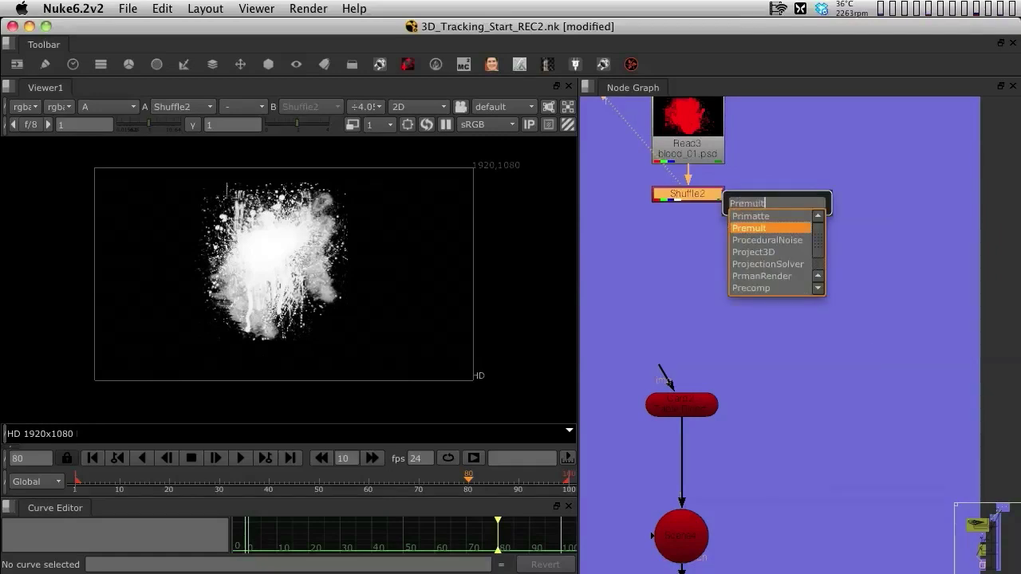
key(Return)
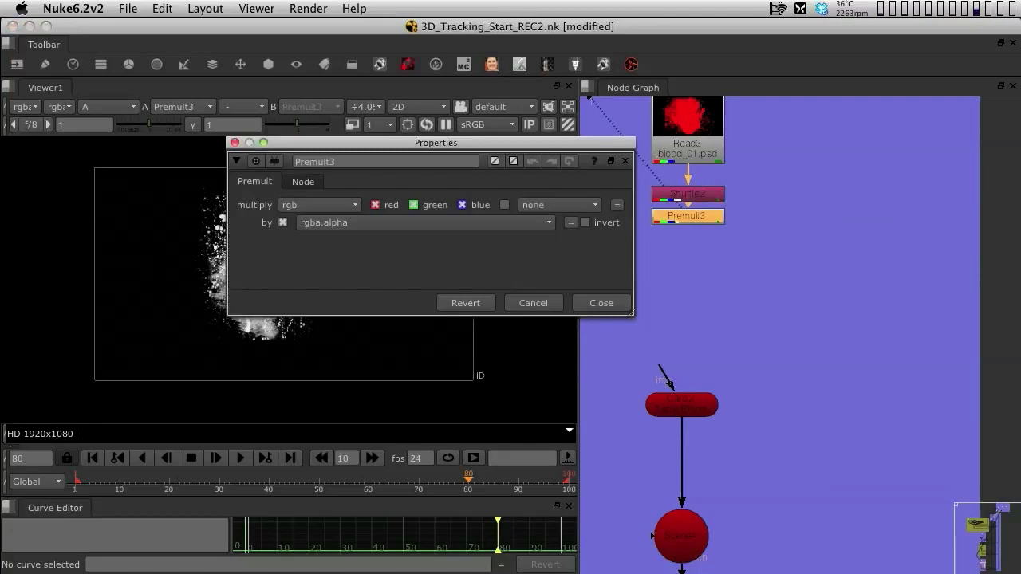
key(super+w)
drag(682, 212, 688, 308)
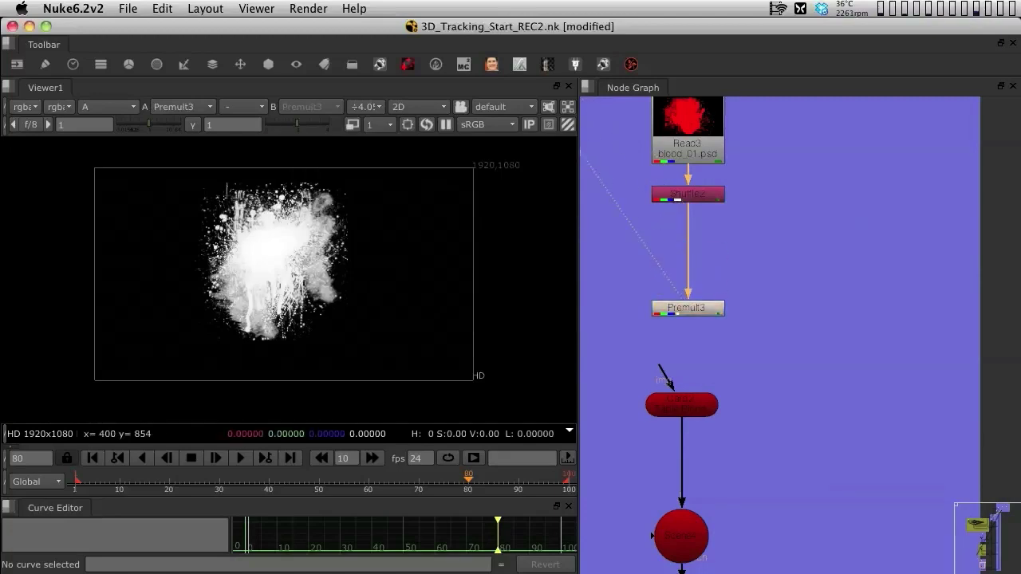
Switch the viewer from the alpha channel back to RGB to check the premultiplied splatter.
key(a)
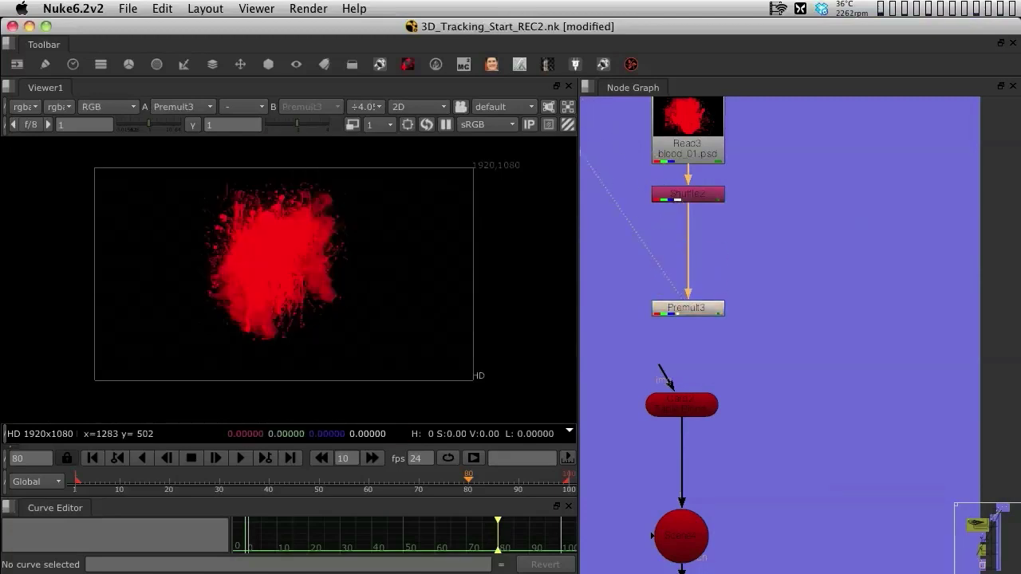
scroll(279, 263, up, 3)
scroll(279, 263, down, 2)
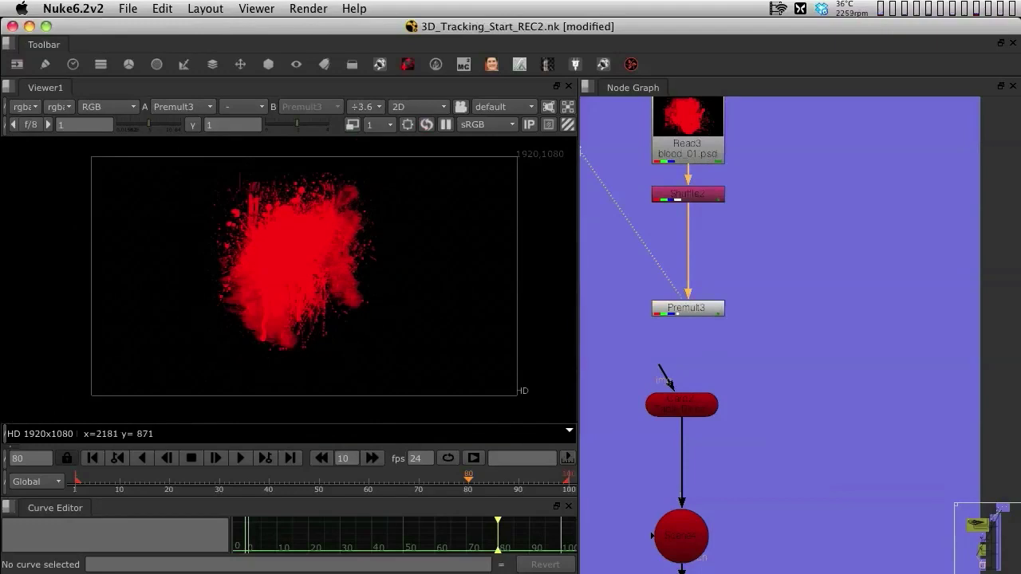
Connect the Table Blood card's img input to the Premult and align the Scene and render nodes beneath the card.
drag(659, 367, 686, 313)
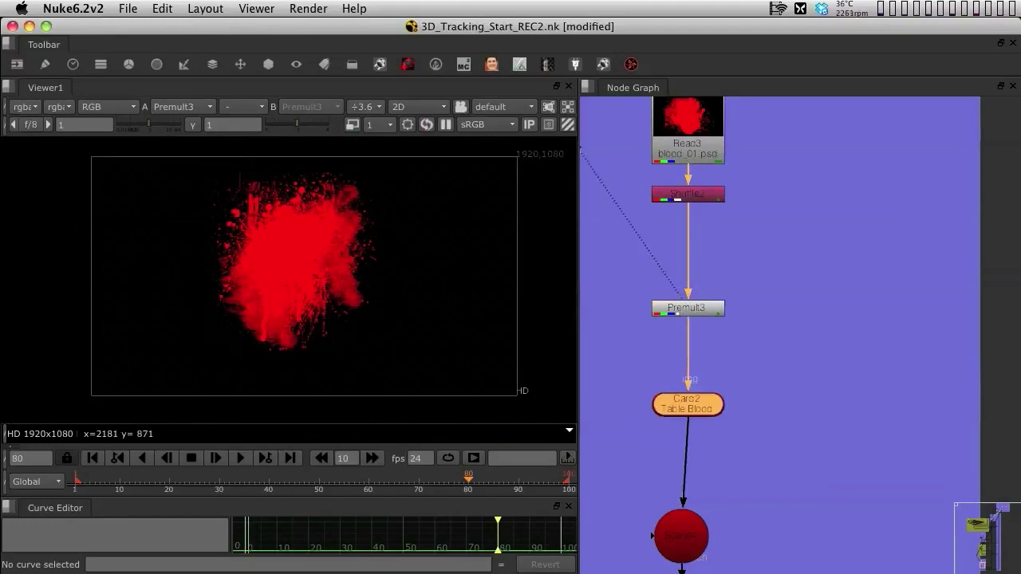
scroll(688, 389, down, 3)
middle_drag(687, 389, 676, 318)
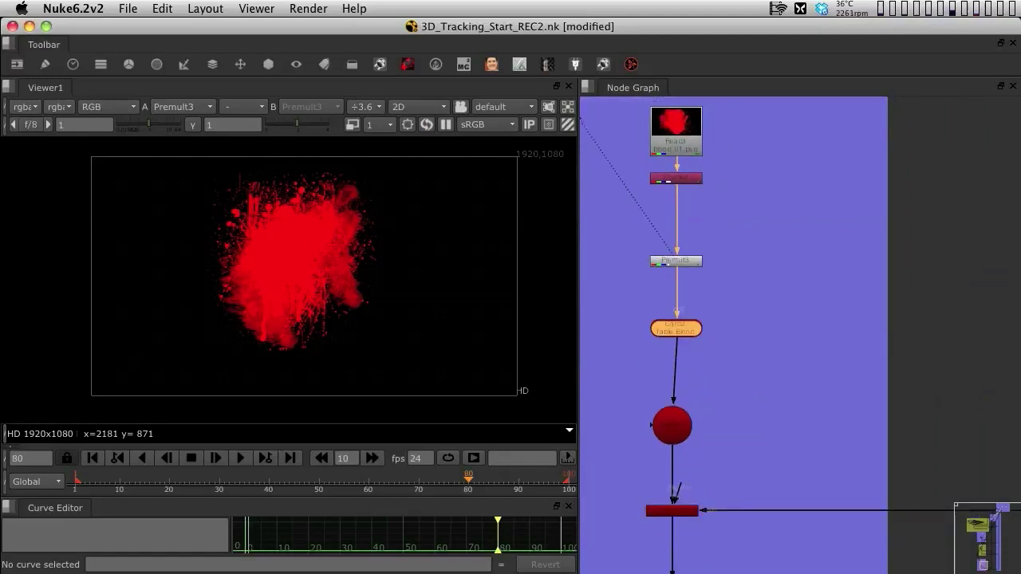
scroll(706, 396, down, 3)
middle_drag(707, 396, 691, 351)
drag(731, 330, 634, 500)
drag(668, 368, 671, 368)
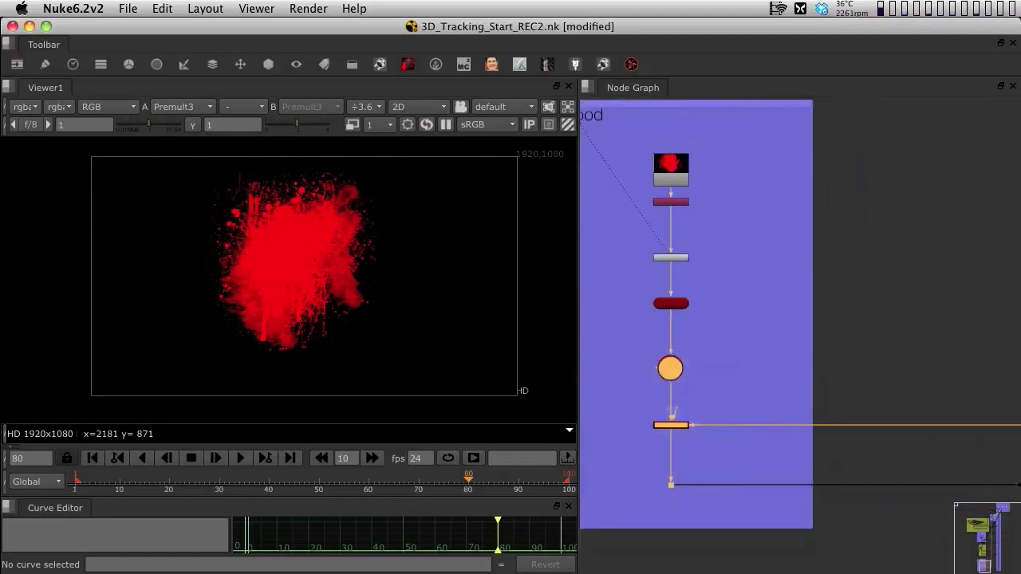
Examine the Table Blood card's translate, rotate and uniform scale settings.
scroll(679, 320, up, 8)
middle_drag(679, 321, 774, 348)
scroll(780, 311, up, 1)
click(814, 335)
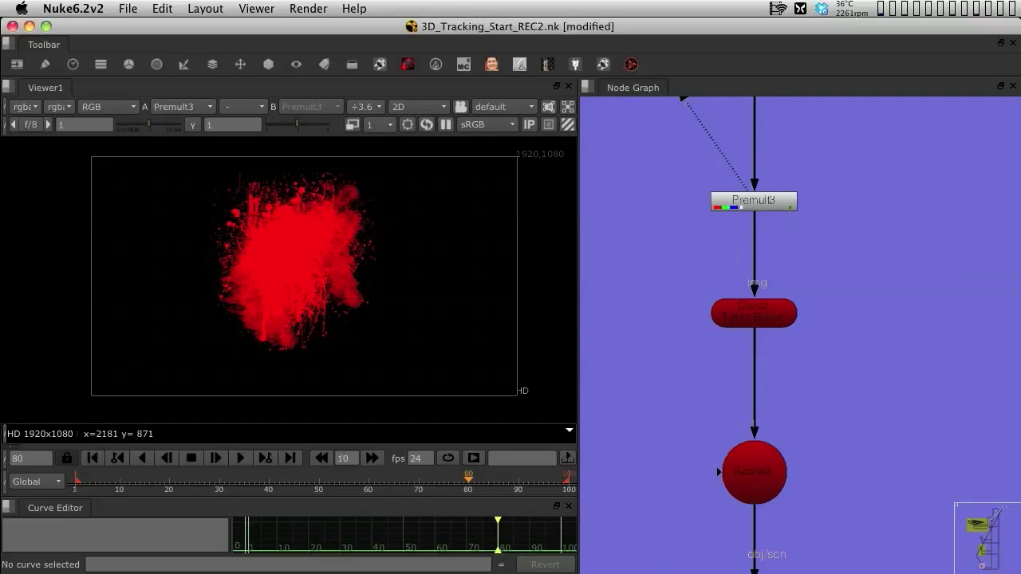
click(754, 313)
double_click(753, 312)
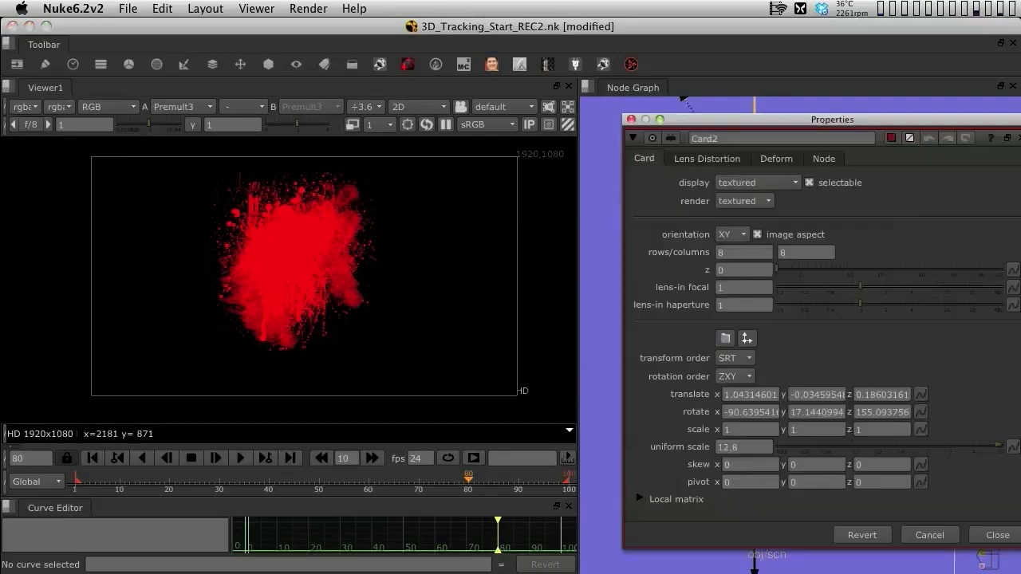
drag(797, 120, 328, 128)
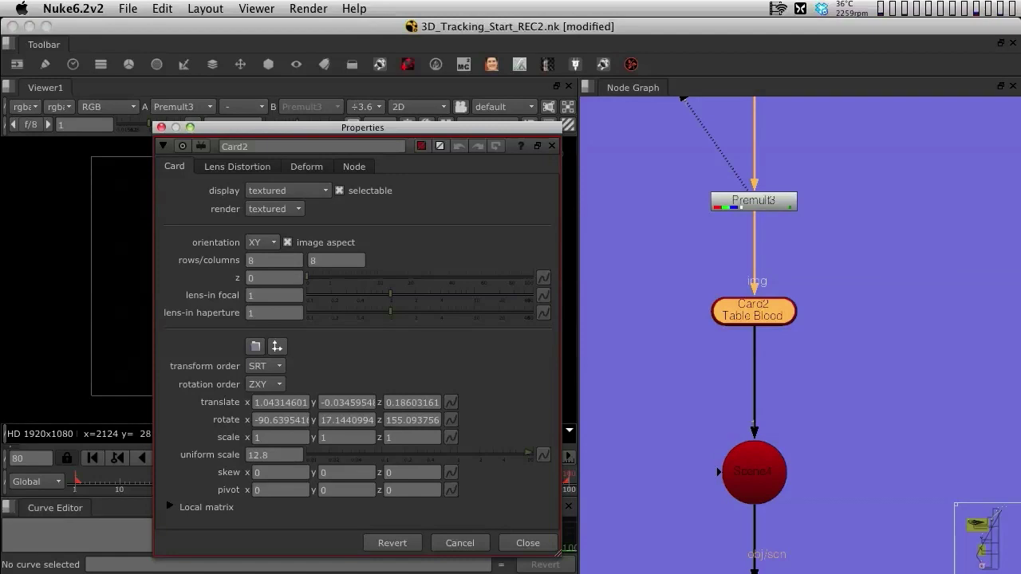
drag(329, 128, 328, 112)
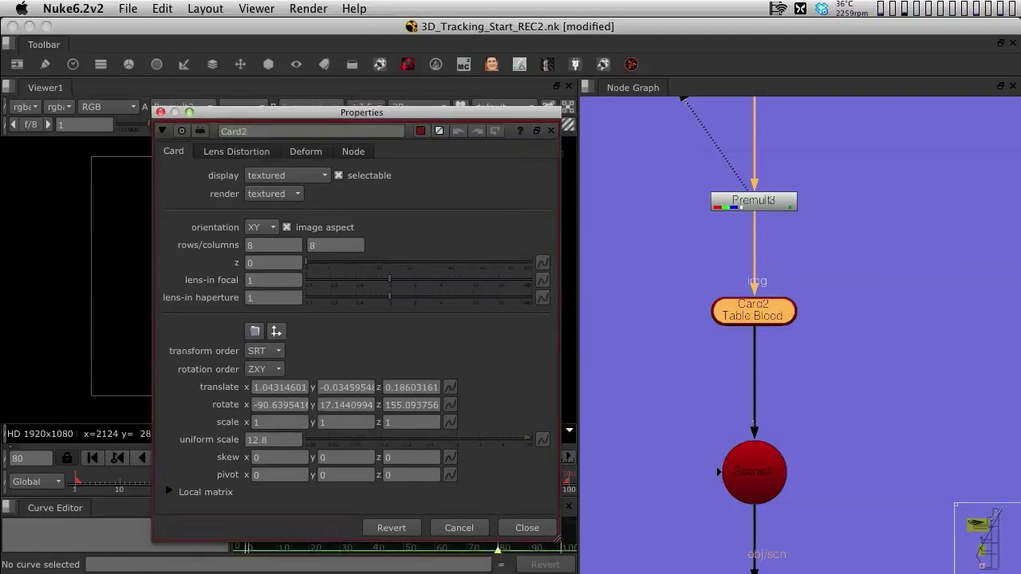
drag(754, 311, 754, 319)
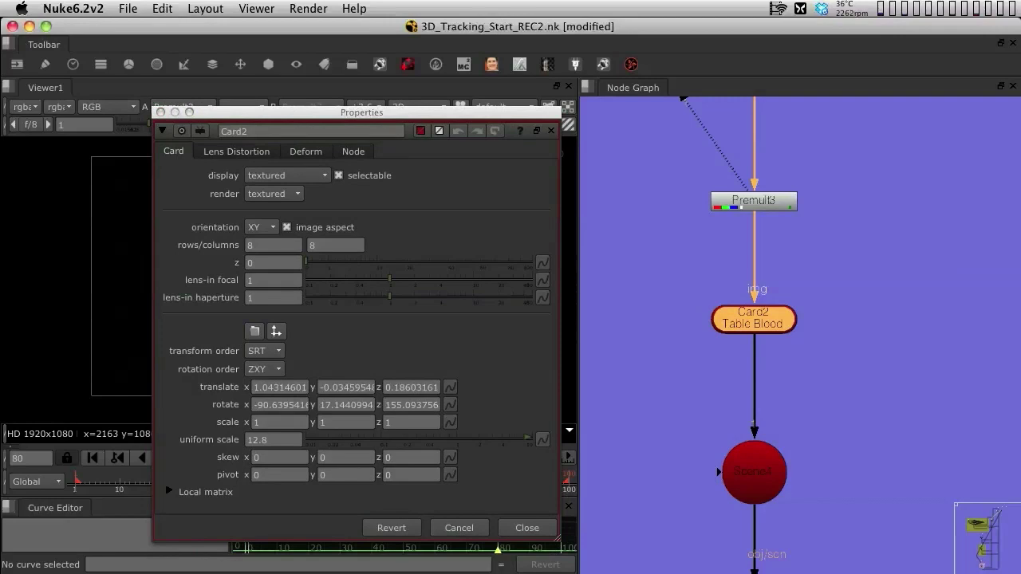
key(super+z)
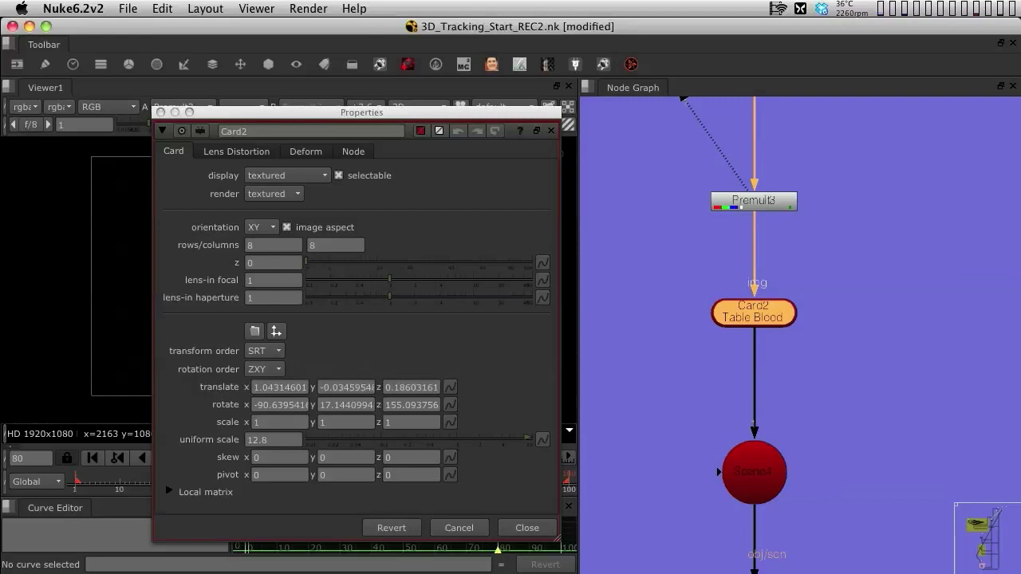
key(Escape)
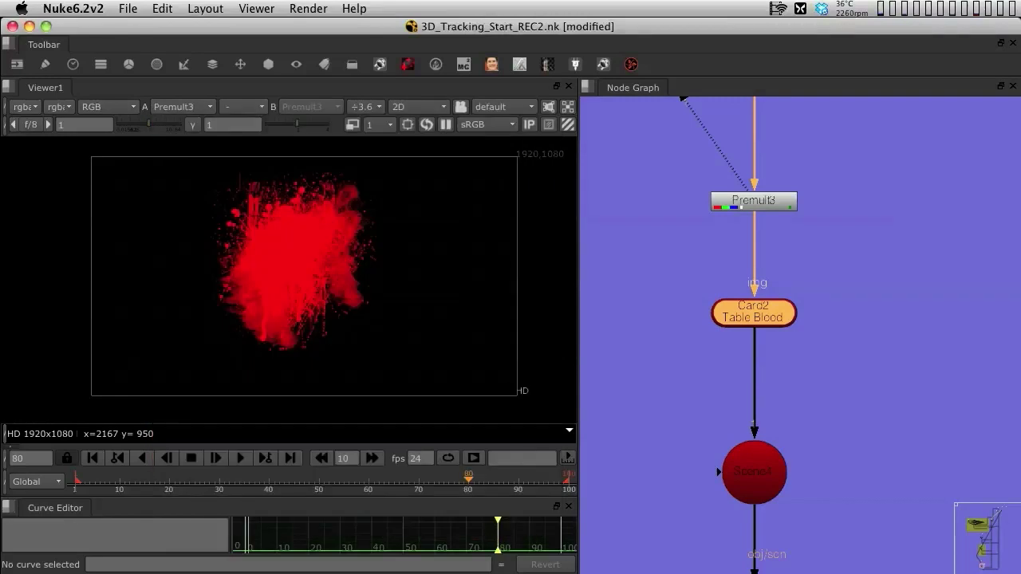
Insert a Saturation node between the Shuffle and the Premult in the blood branch.
middle_drag(800, 319, 792, 372)
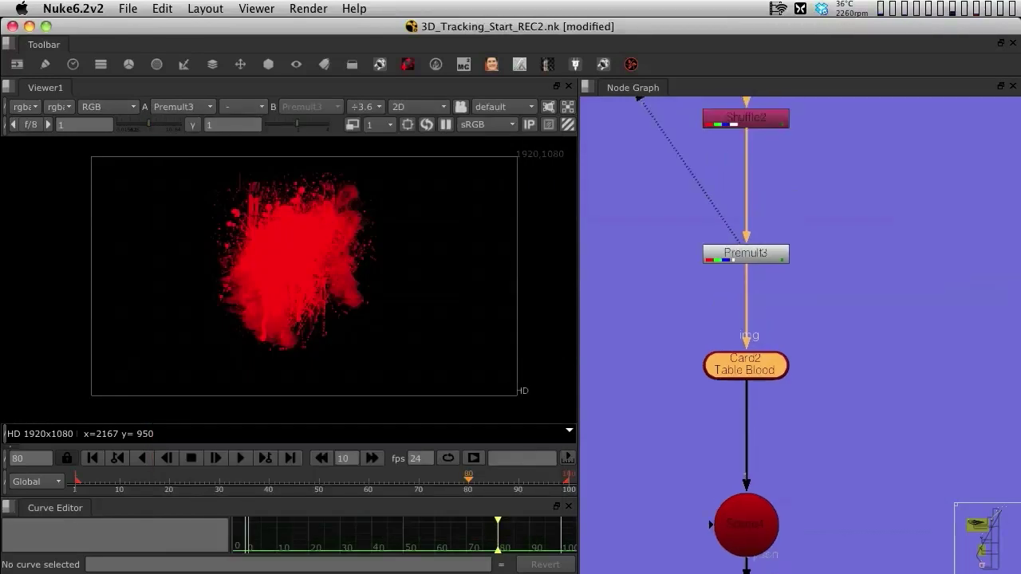
middle_drag(797, 303, 799, 399)
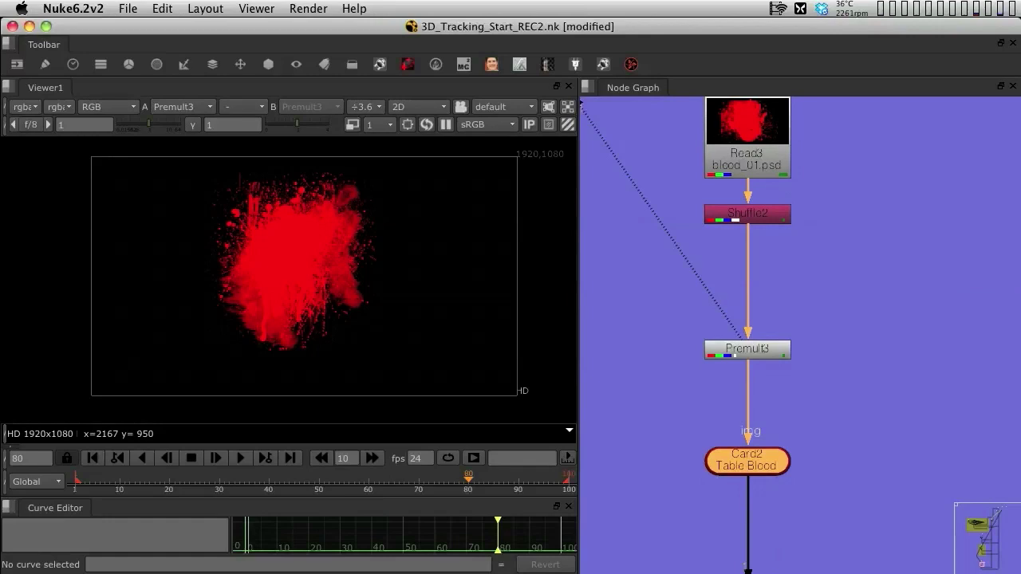
key(super+Tab)
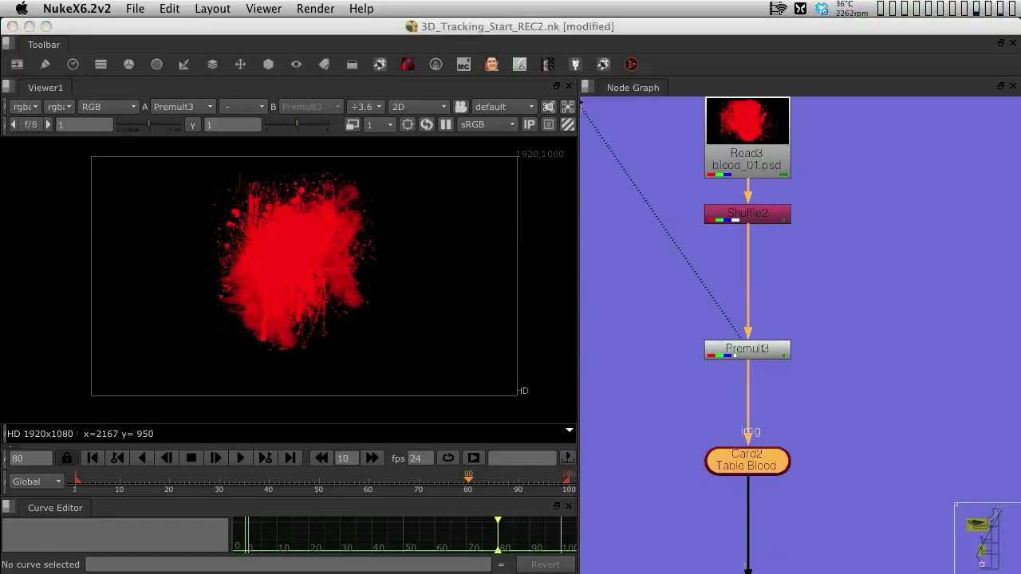
click(748, 214)
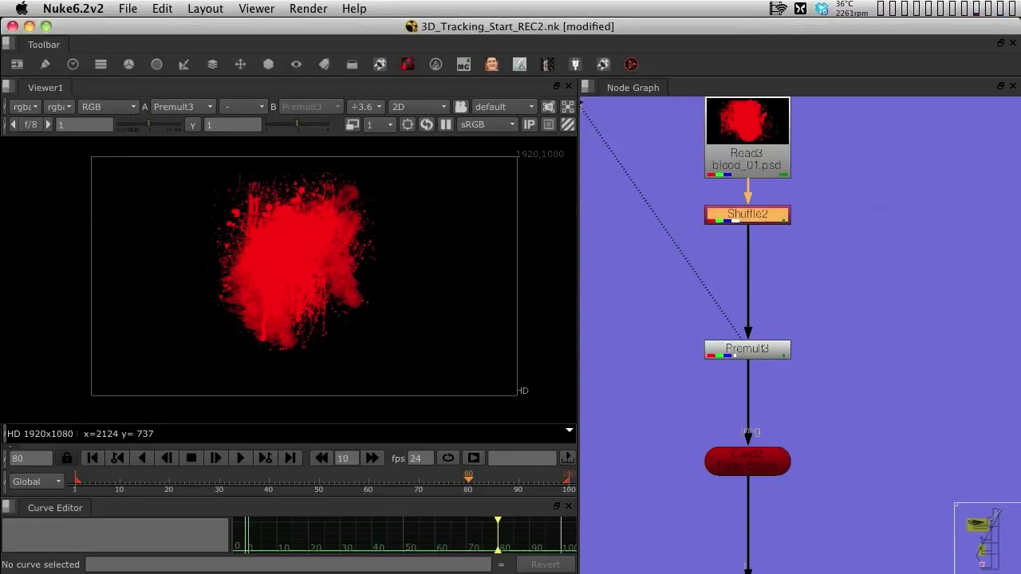
key(Tab)
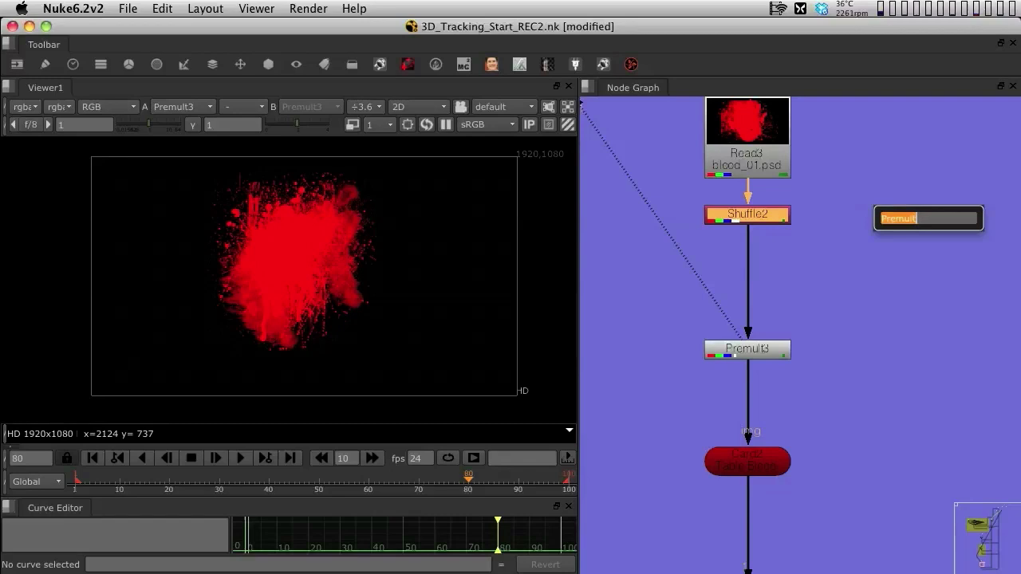
text(sat)
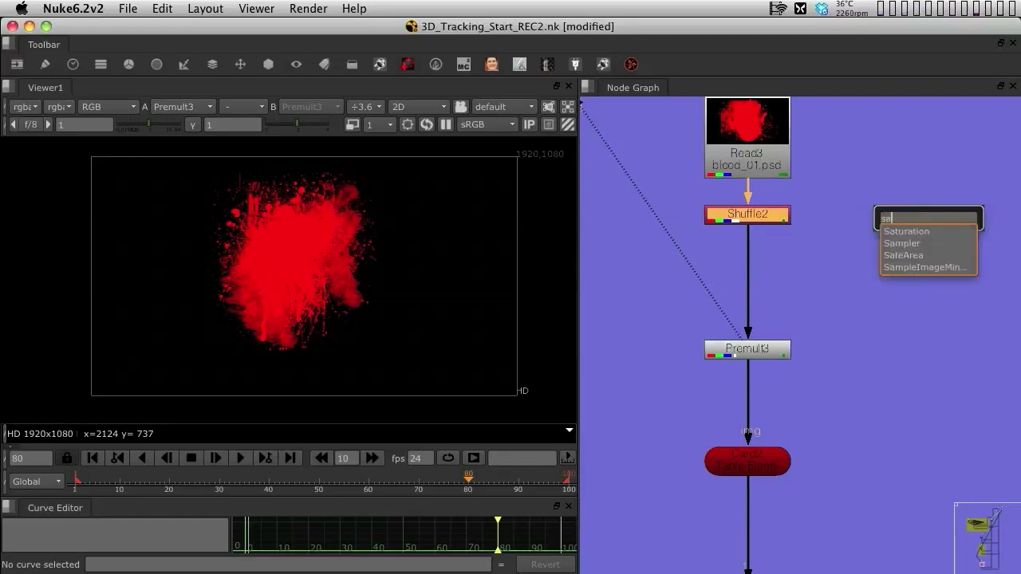
key(Return)
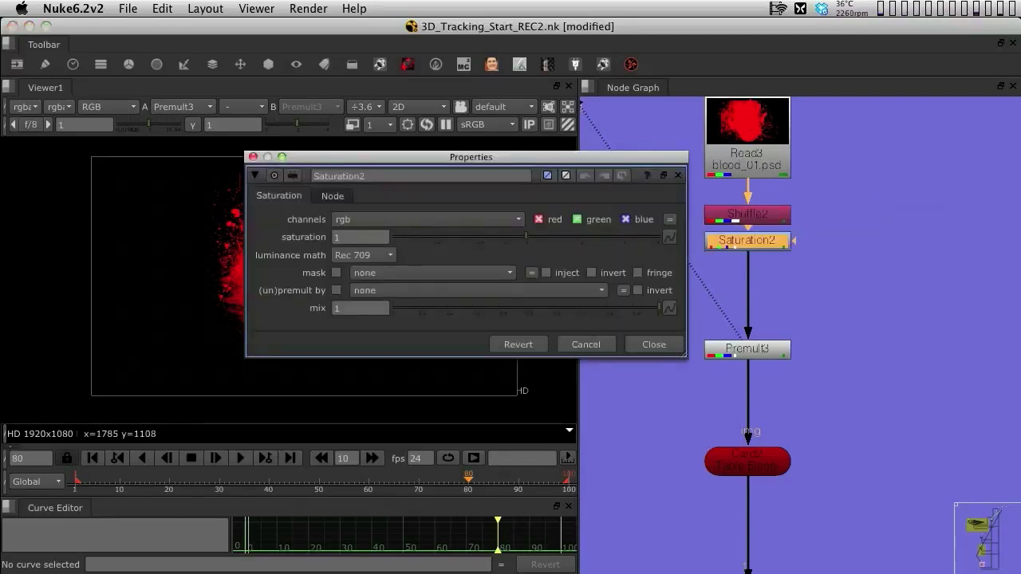
Set the new node's saturation to 0.9 and move the node slightly farther below the Shuffle.
drag(487, 156, 790, 311)
click(662, 391)
text(.8)
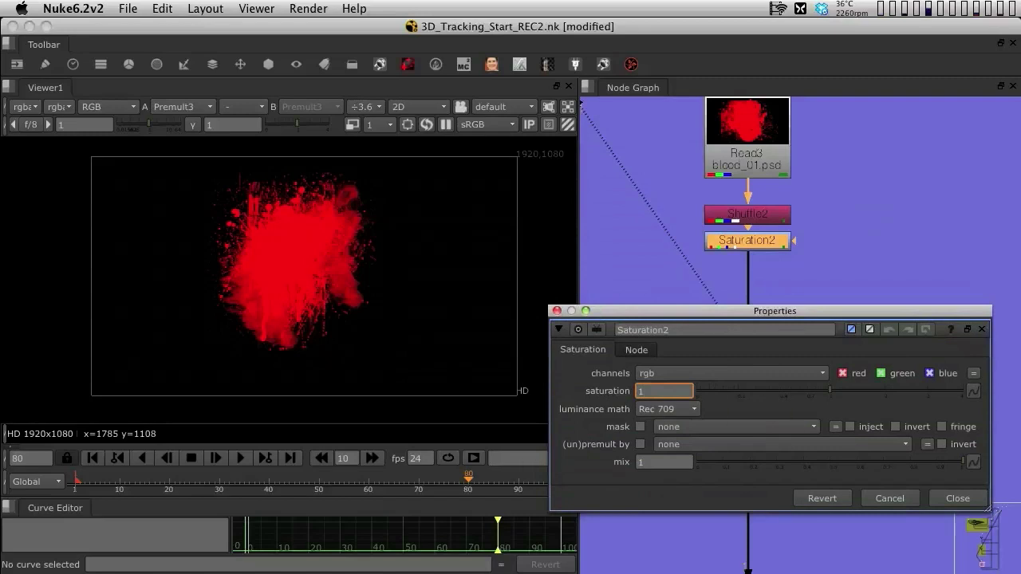
key(Return)
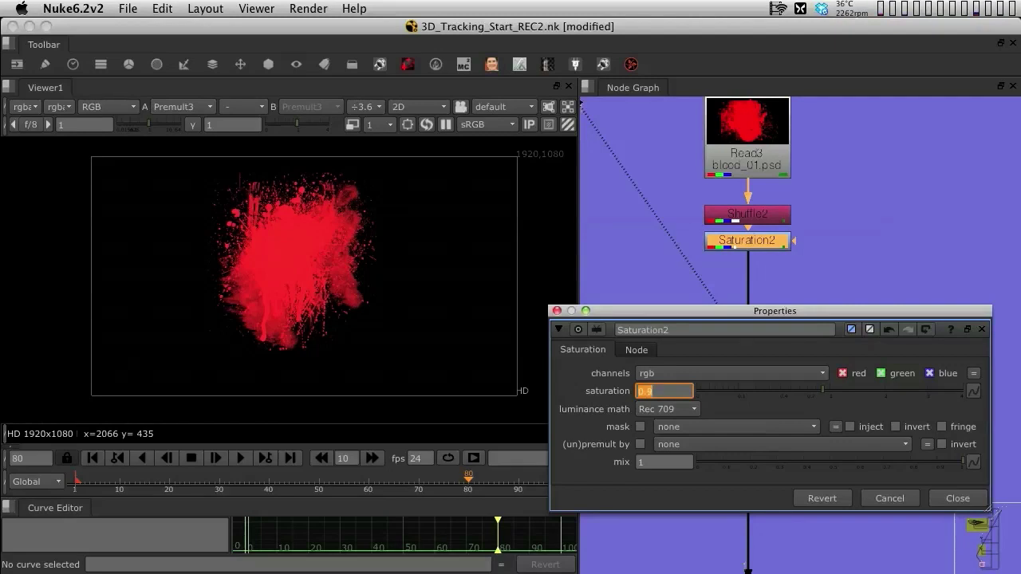
key(Return)
drag(748, 241, 748, 259)
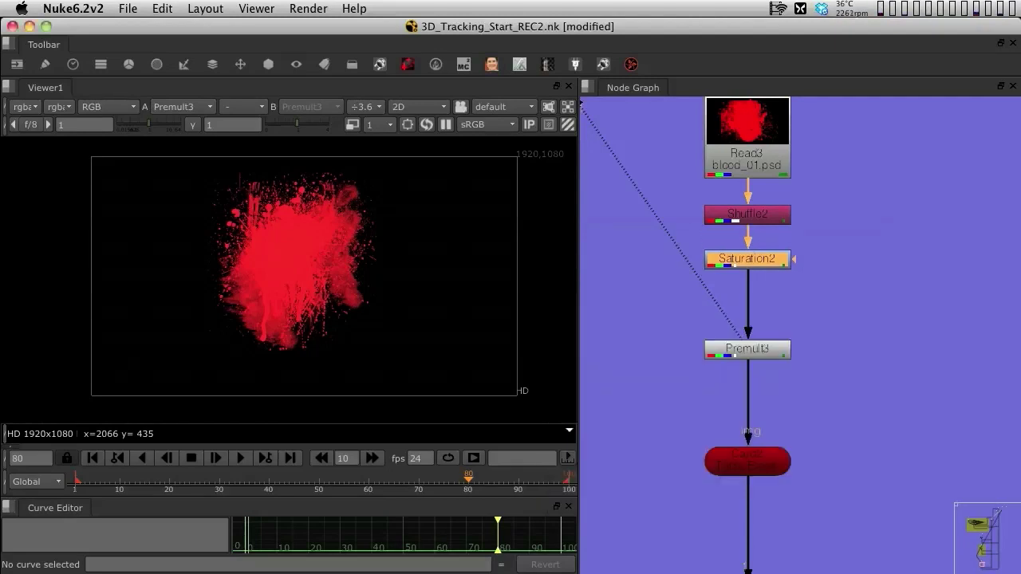
Insert a Grade node between the Saturation and Premult nodes, spaced slightly below the Saturation.
key(Tab)
text(g)
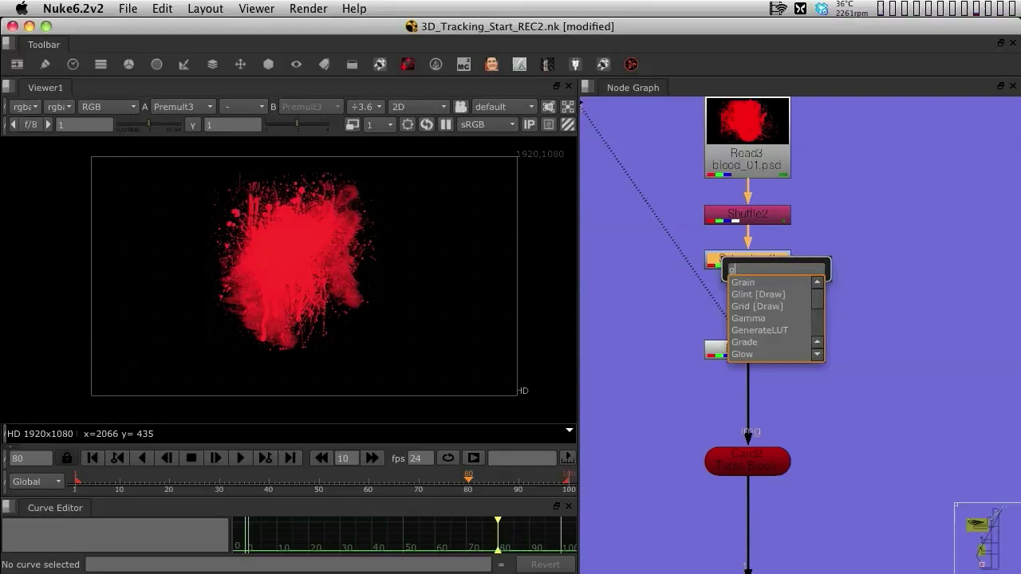
click(744, 342)
drag(747, 285, 747, 303)
drag(472, 166, 819, 168)
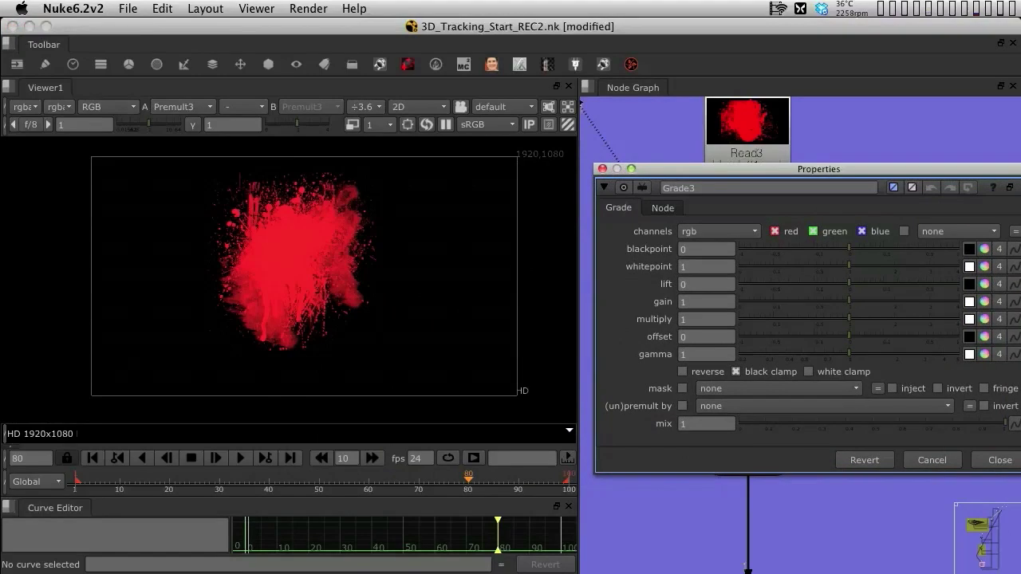
Darken the blood by lowering the Grade's multiply to 0.22.
key(Down)
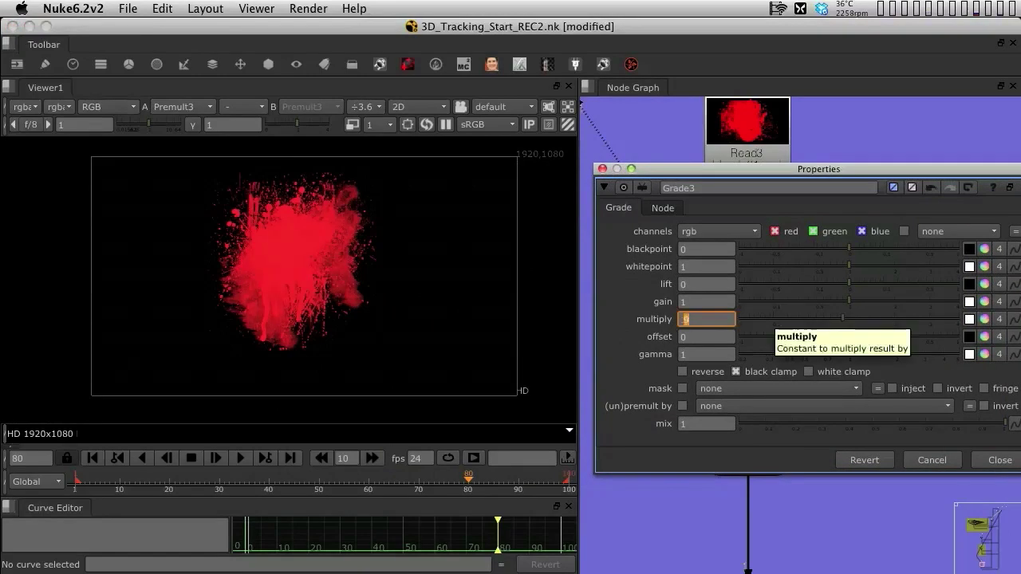
scroll(846, 319, down, 1)
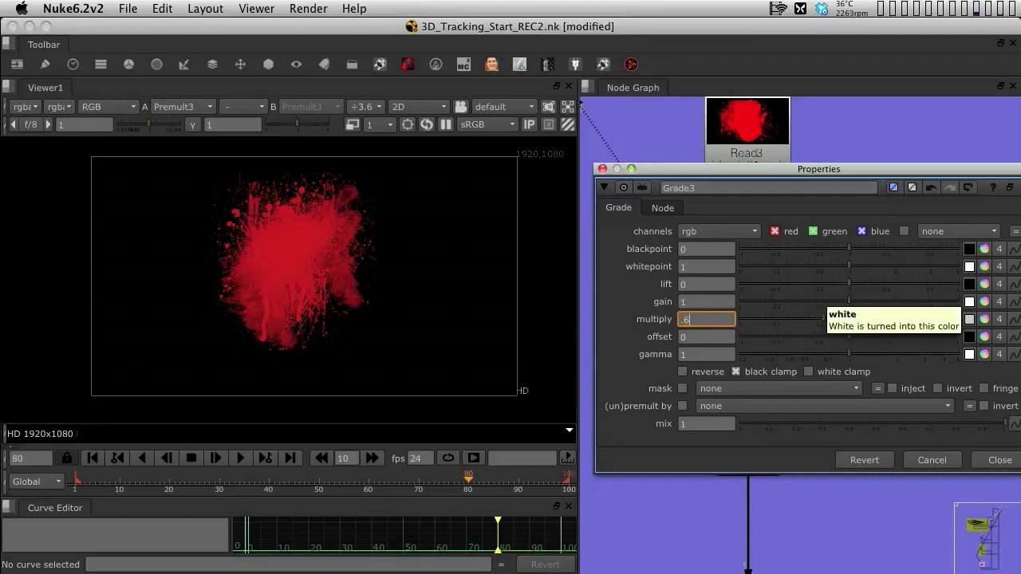
key(Down)
key(Down)
key(Down)
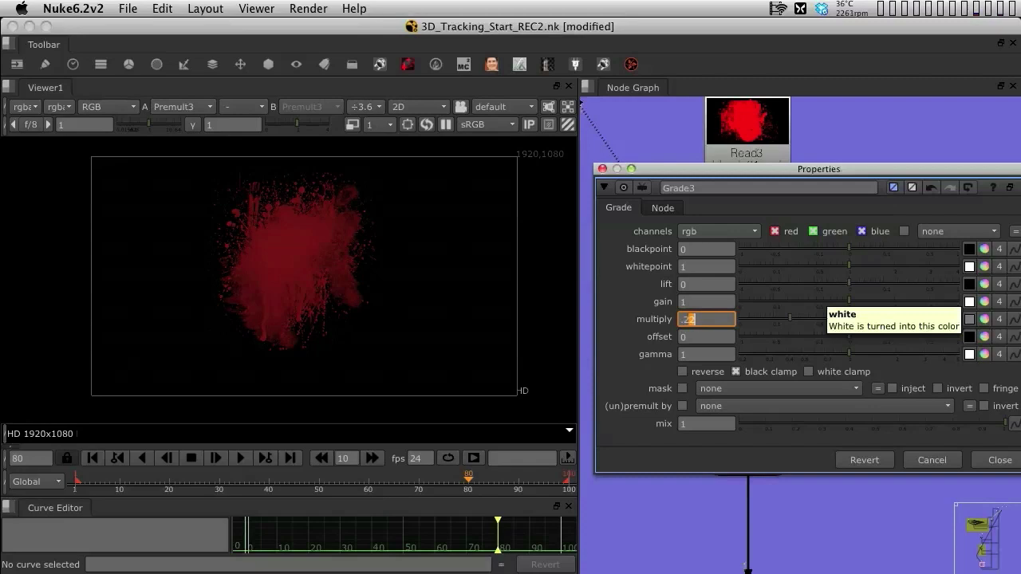
Lower the Grade's gamma to 0.5.
click(688, 354)
key(Down)
key(Down)
key(Down)
key(Down)
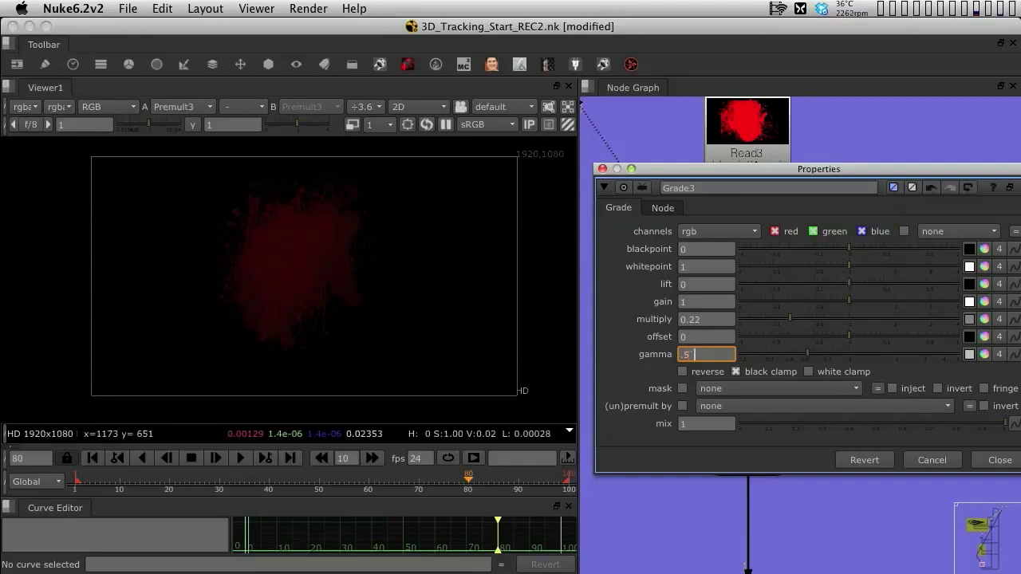
key(BackSpace)
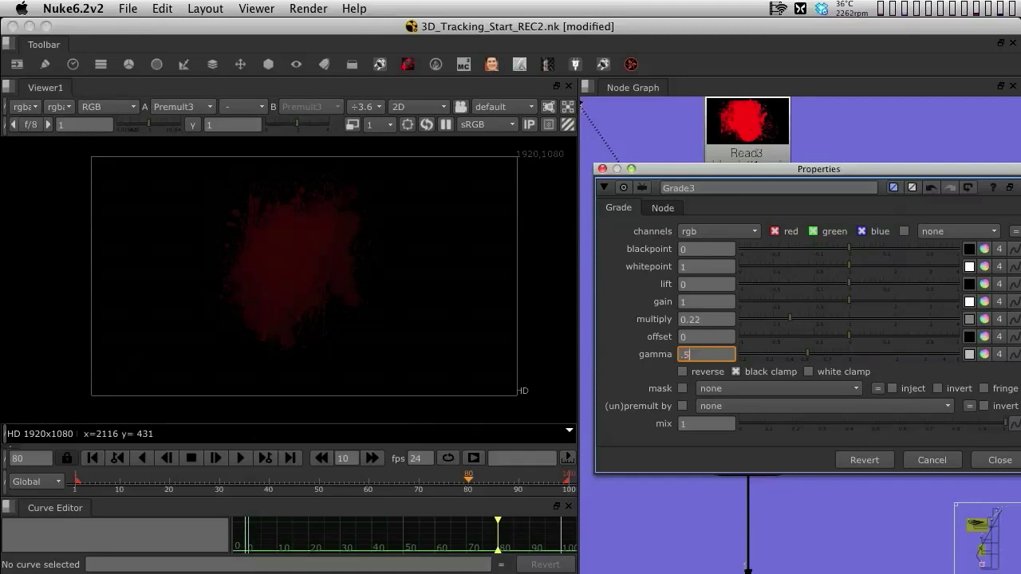
Commit the Grade's gamma value of 0.5 and close its properties.
text(5)
key(Return)
key(Escape)
View the Saturation output and then the Premult output to inspect the colour-corrected blood up close.
click(747, 258)
key(1)
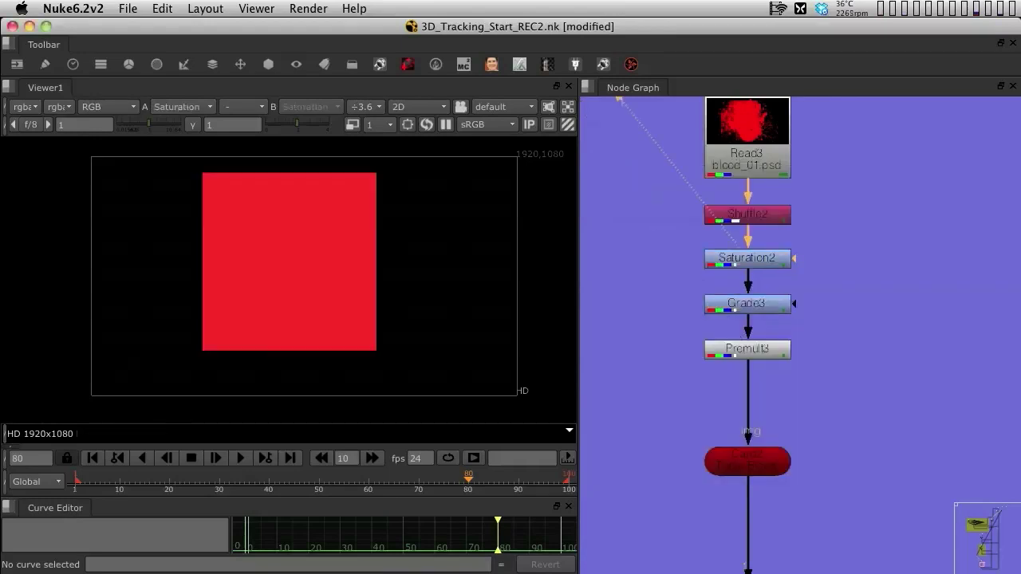
click(747, 349)
key(1)
scroll(314, 299, up, 5)
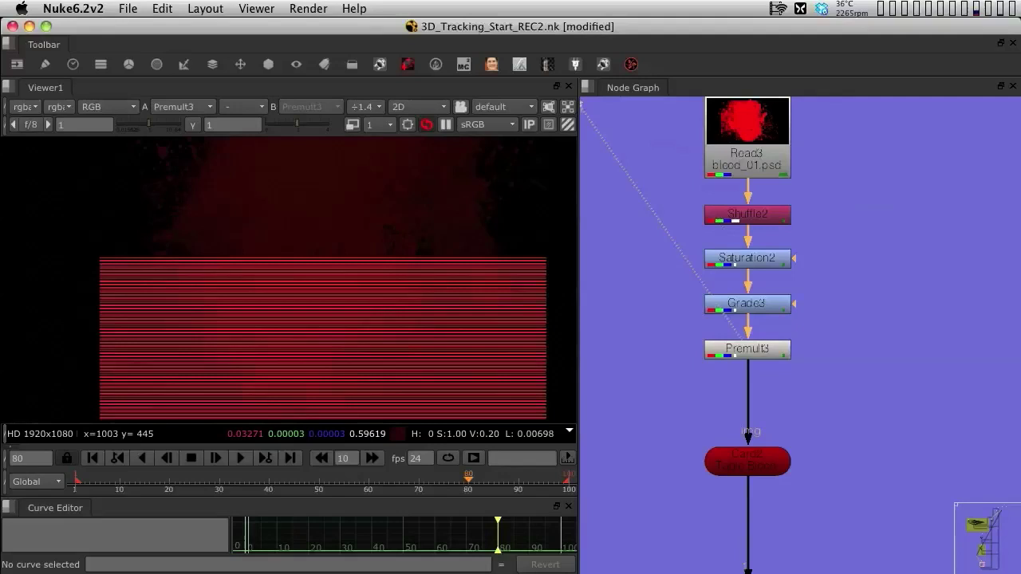
scroll(299, 317, down, 6)
scroll(718, 120, down, 3)
View the ScanlineRender's output in the 3D view and examine the Table Blood card relative to the grid and camera.
middle_drag(716, 483, 716, 396)
scroll(715, 396, up, 1)
click(730, 397)
key(1)
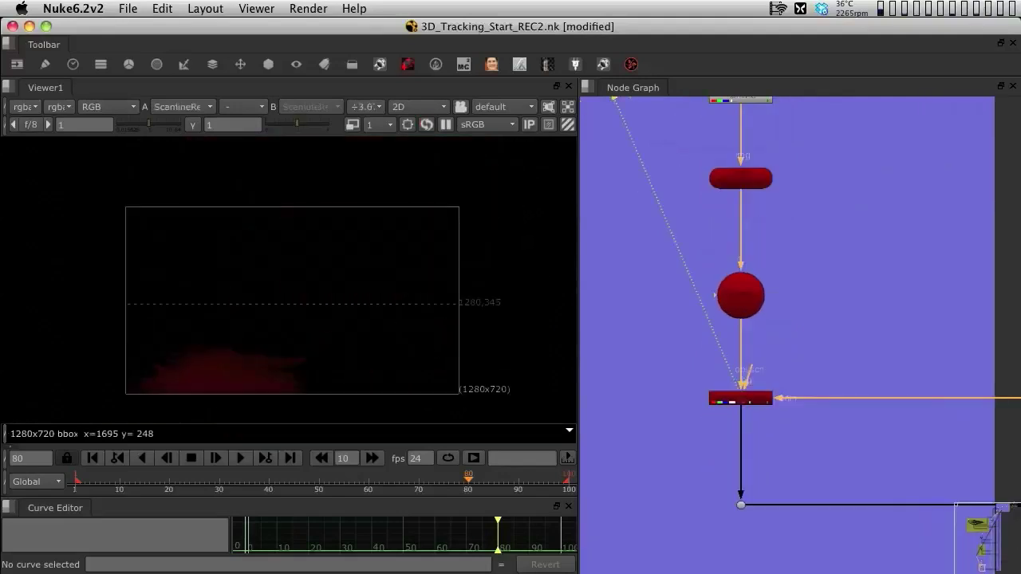
key(Tab)
super+drag(319, 295, 191, 284)
scroll(289, 280, up, 5)
super+drag(289, 280, 311, 283)
scroll(289, 280, down, 4)
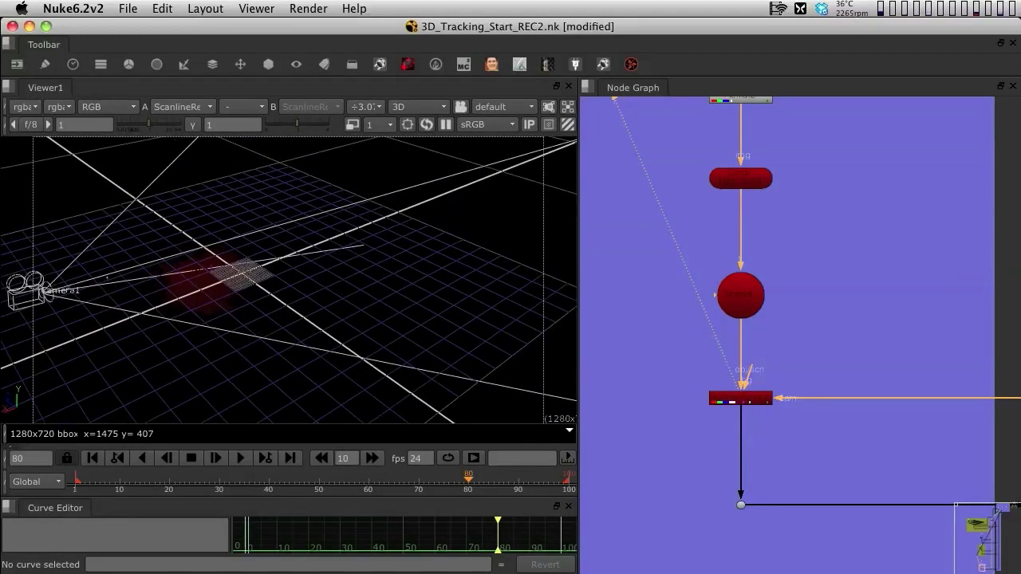
middle_drag(798, 295, 776, 375)
click(719, 257)
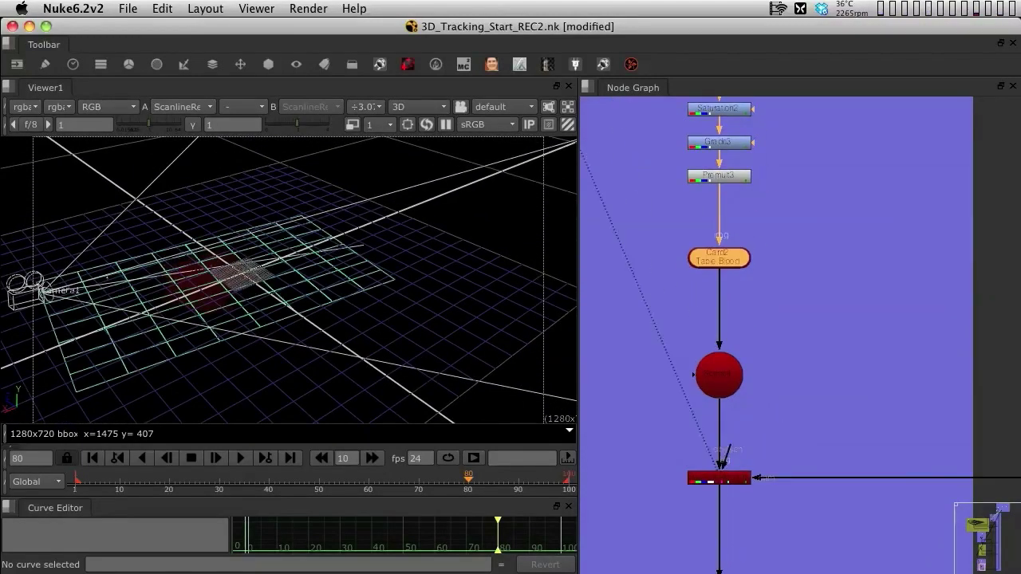
click(812, 306)
View the final Merge's output in 2D and examine how the blood sits on the table.
scroll(812, 306, down, 1)
scroll(812, 306, down, 4)
middle_drag(957, 351, 710, 312)
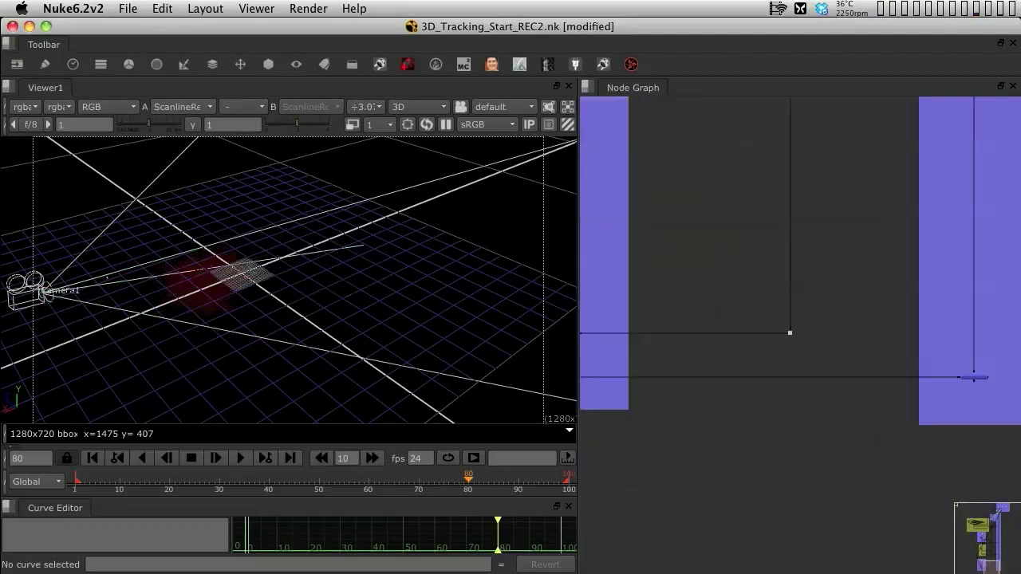
middle_drag(944, 390, 779, 347)
scroll(779, 348, up, 4)
click(841, 314)
key(1)
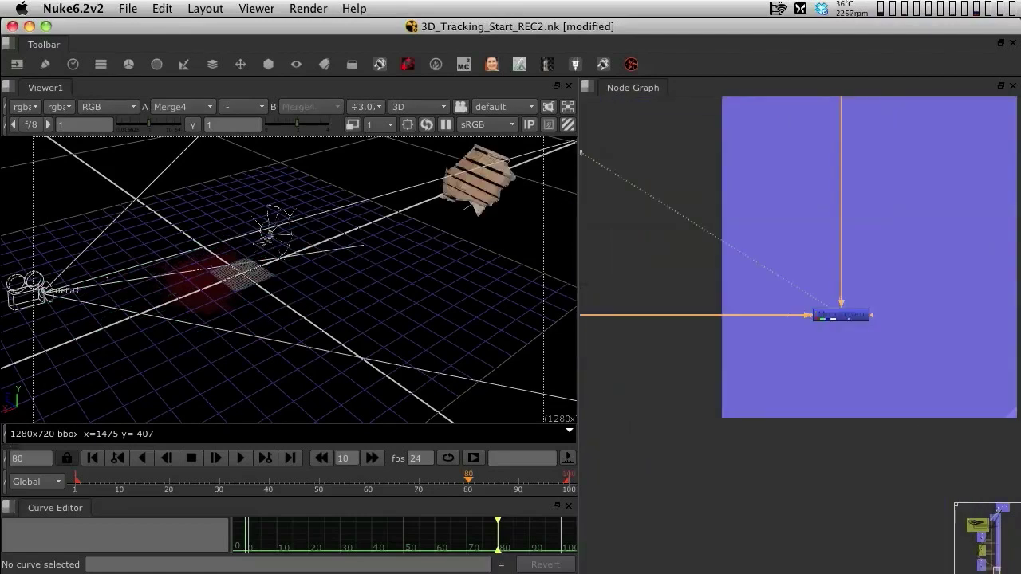
key(Tab)
scroll(511, 351, up, 3)
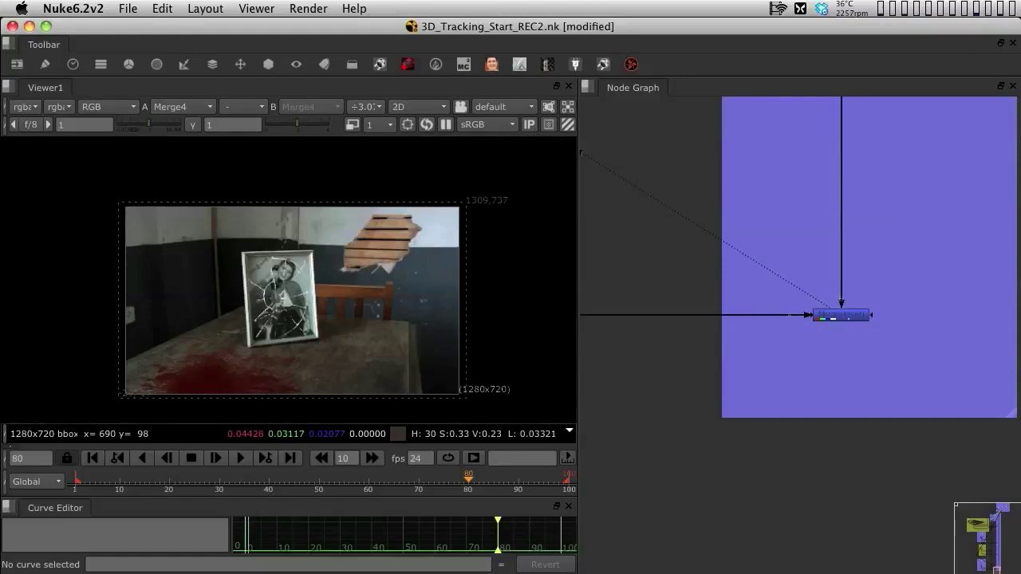
scroll(822, 311, down, 3)
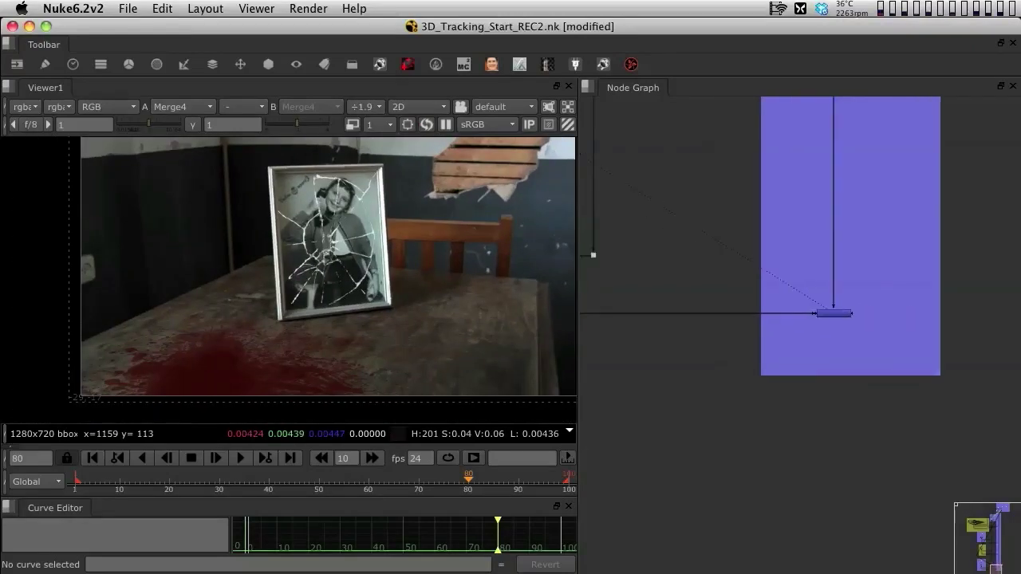
Open the Table Blood card's properties and scrub through the shot to check the blood's tracking, ending on frame 10.
middle_drag(662, 303, 956, 346)
middle_drag(587, 267, 838, 297)
scroll(837, 297, up, 4)
middle_drag(836, 189, 769, 356)
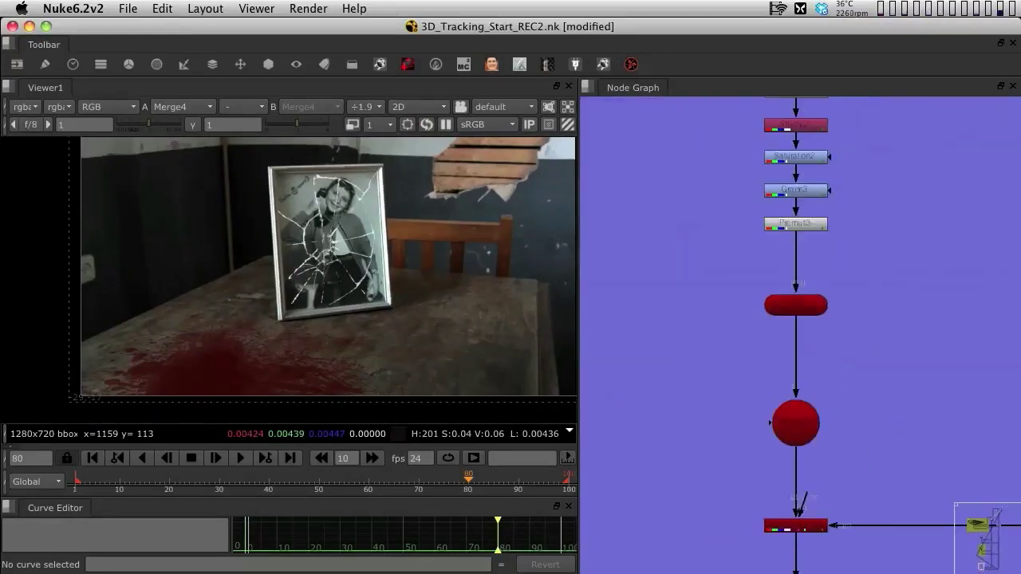
double_click(795, 305)
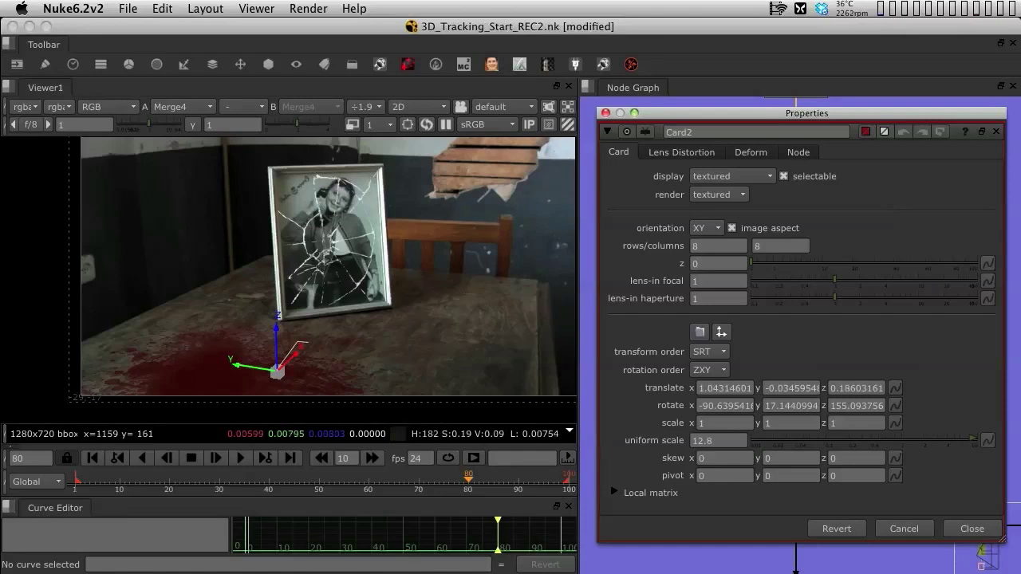
click(309, 479)
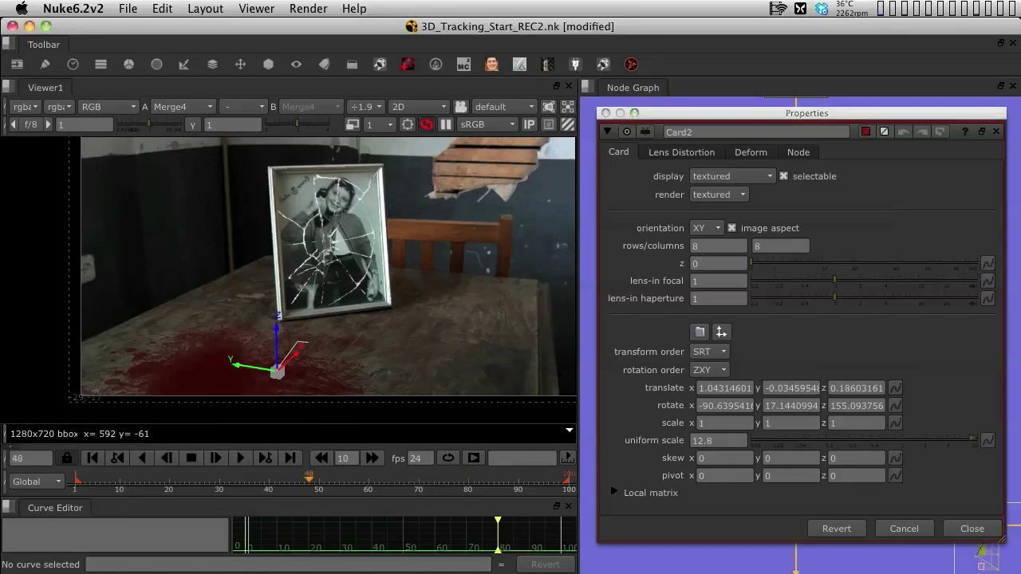
click(124, 479)
click(529, 479)
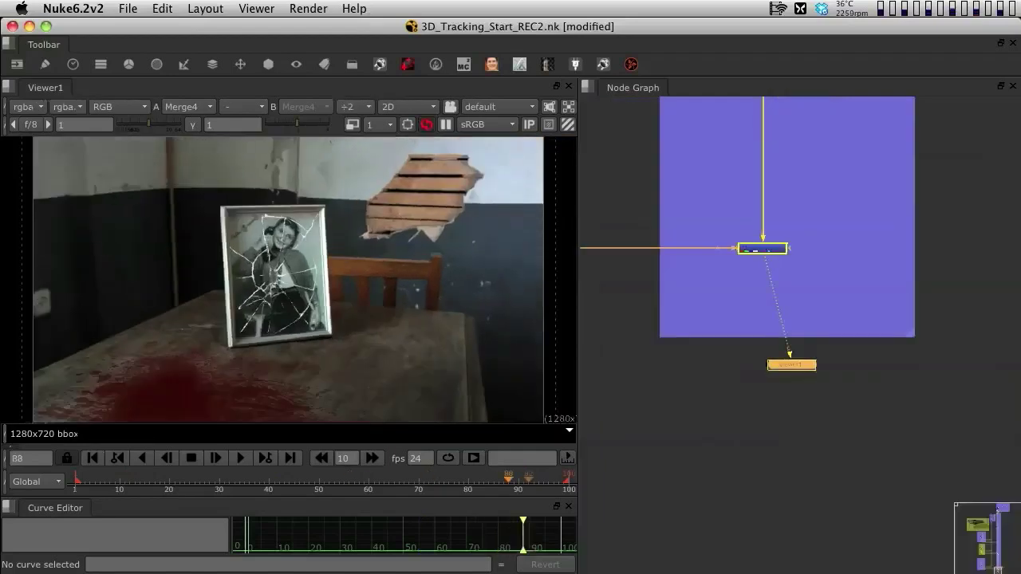
drag(508, 478, 119, 479)
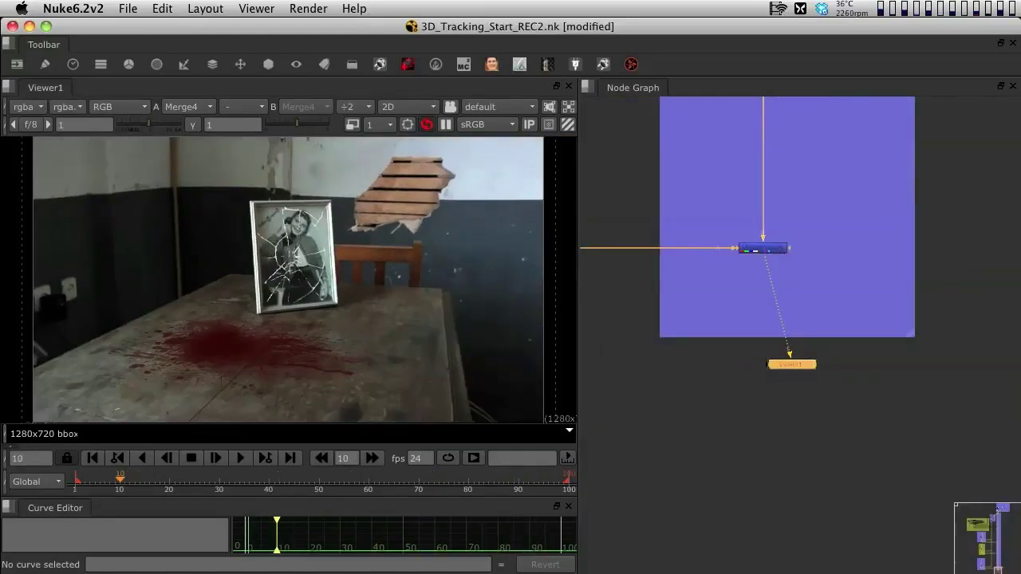
Try enlarging the blood by raising the Table Blood card's uniform scale to 20.8.
scroll(834, 228, down, 5)
middle_drag(834, 227, 912, 431)
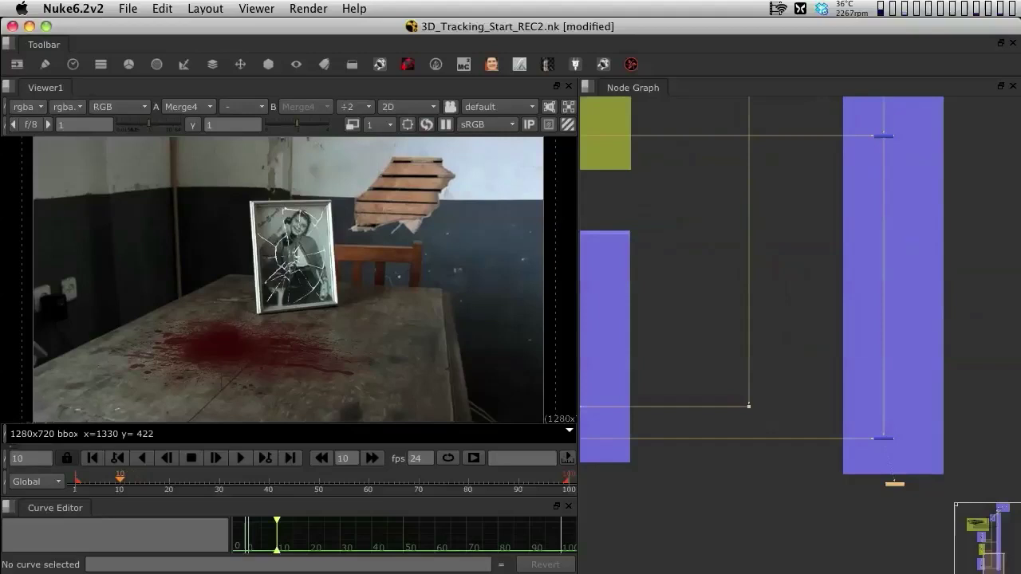
middle_drag(582, 351, 807, 351)
scroll(807, 351, up, 6)
scroll(818, 320, up, 2)
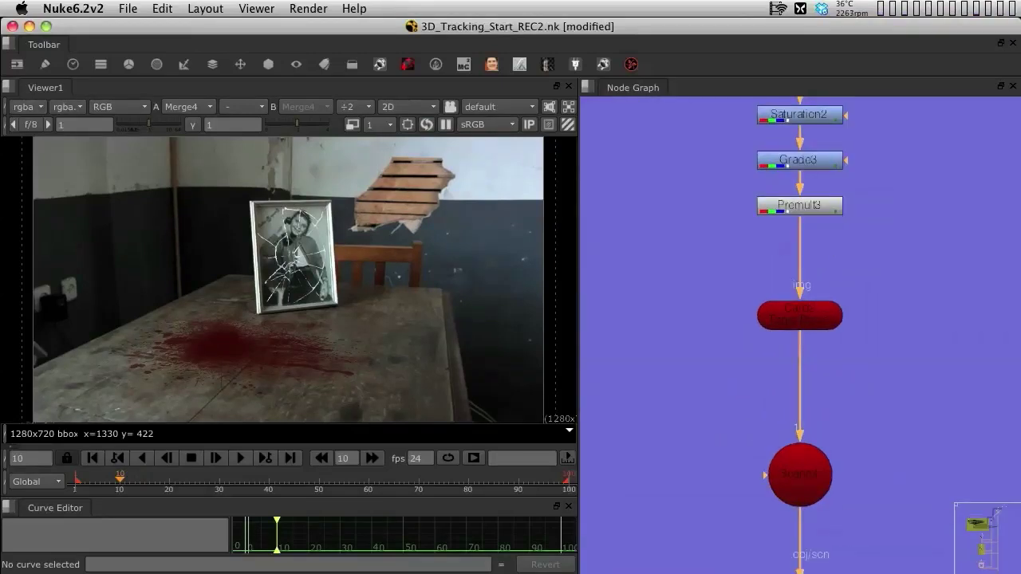
double_click(800, 315)
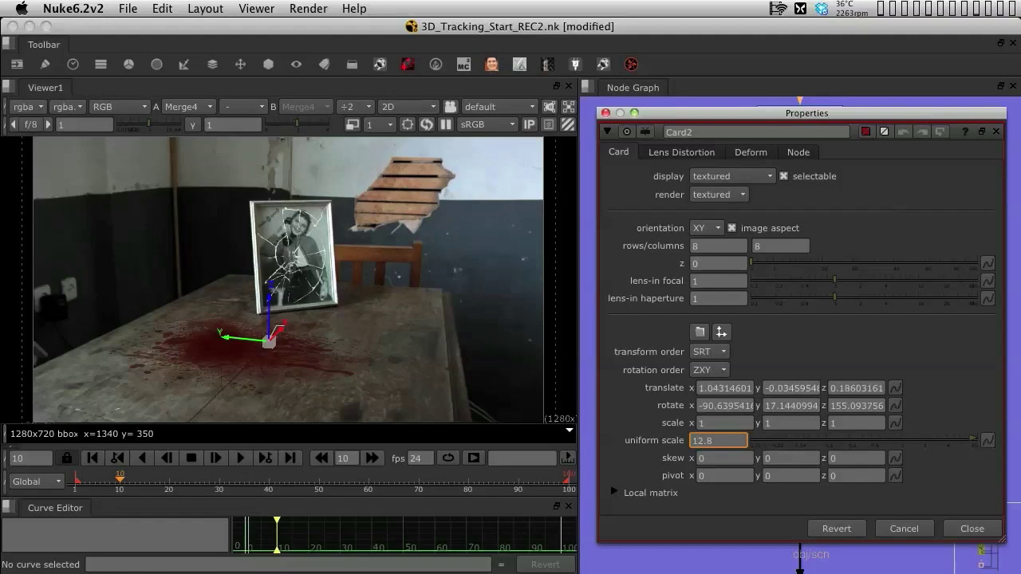
key(Up)
key(Up)
key(Up)
key(Up)
key(Up)
key(Up)
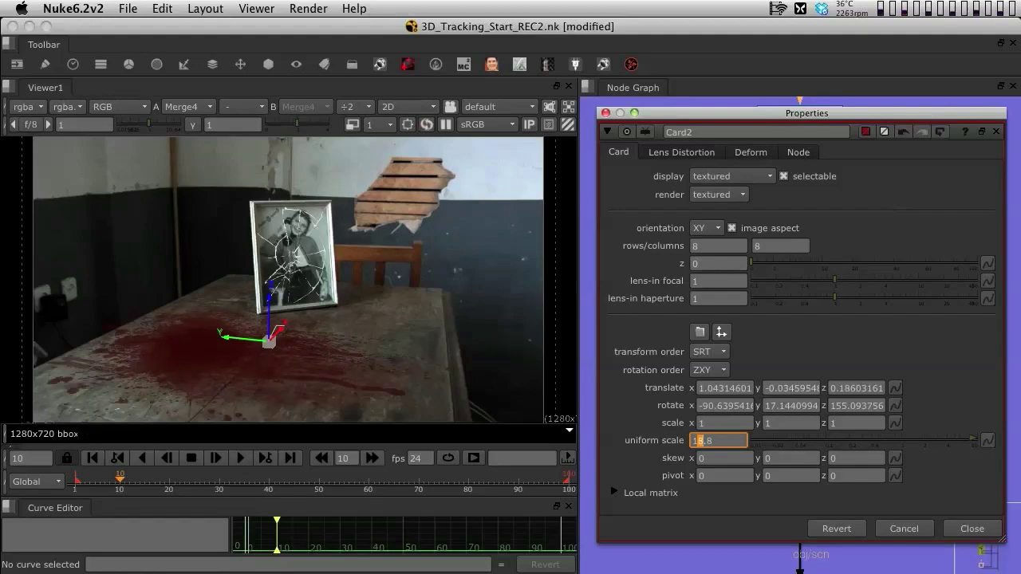
key(Up)
key(Up)
Examine the enlarged blood along the table's far edge near the wall sockets.
scroll(147, 316, up, 5)
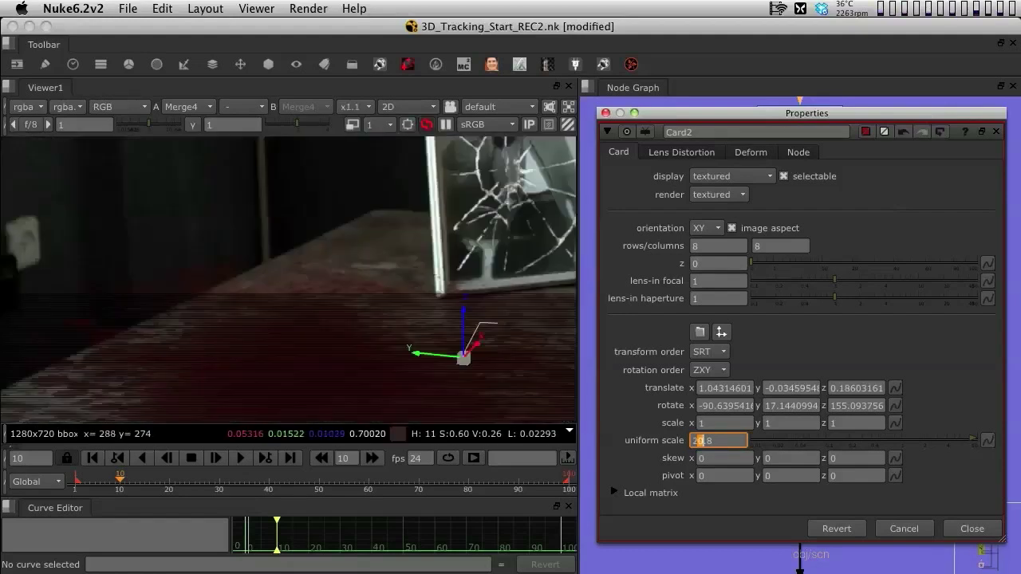
scroll(199, 319, up, 1)
middle_drag(199, 319, 306, 297)
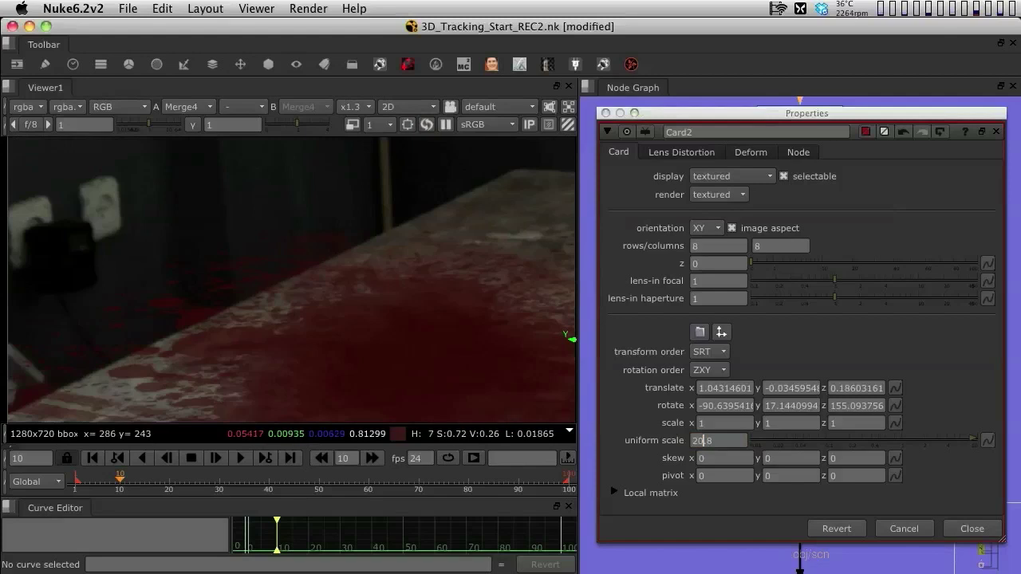
scroll(201, 316, down, 6)
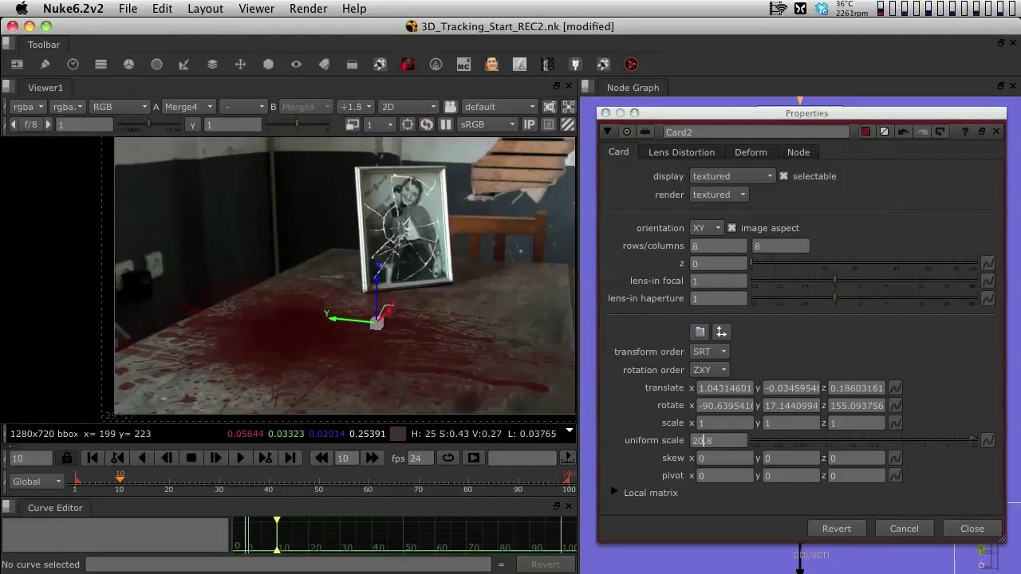
scroll(202, 316, up, 6)
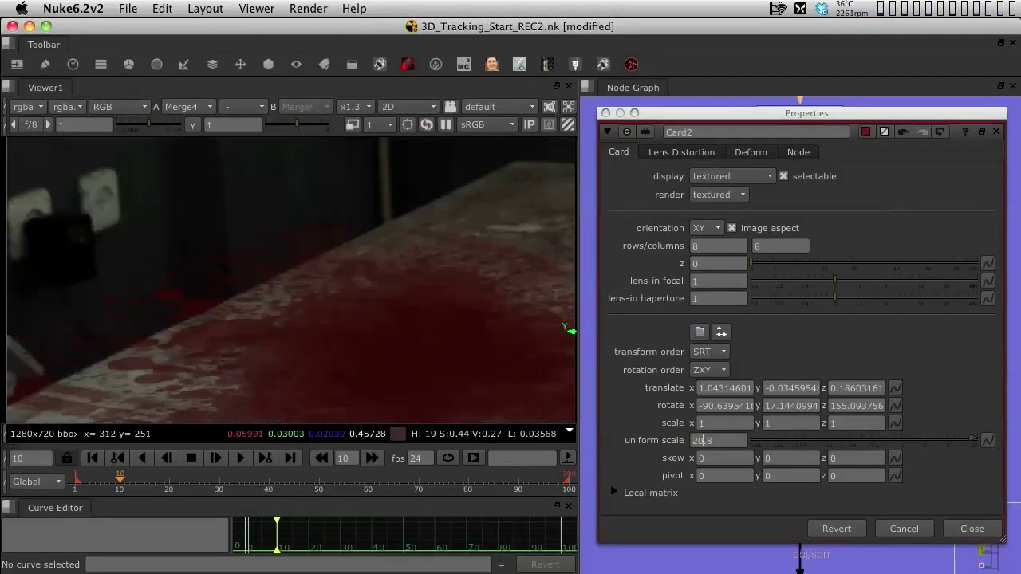
scroll(291, 279, down, 7)
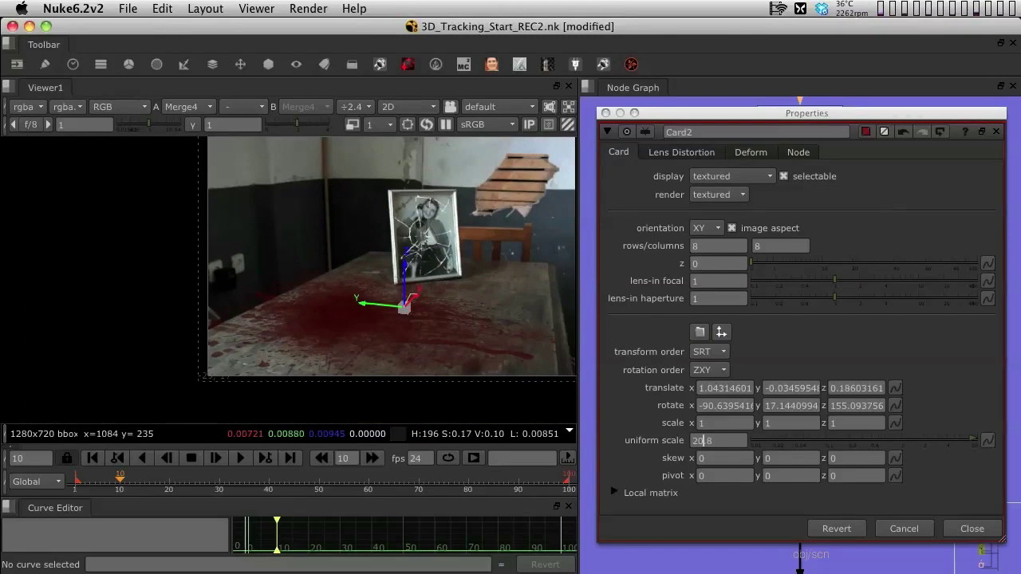
Undo the card's uniform scale change and close its properties.
key(super+z)
scroll(476, 299, up, 1)
middle_drag(475, 299, 362, 313)
key(Escape)
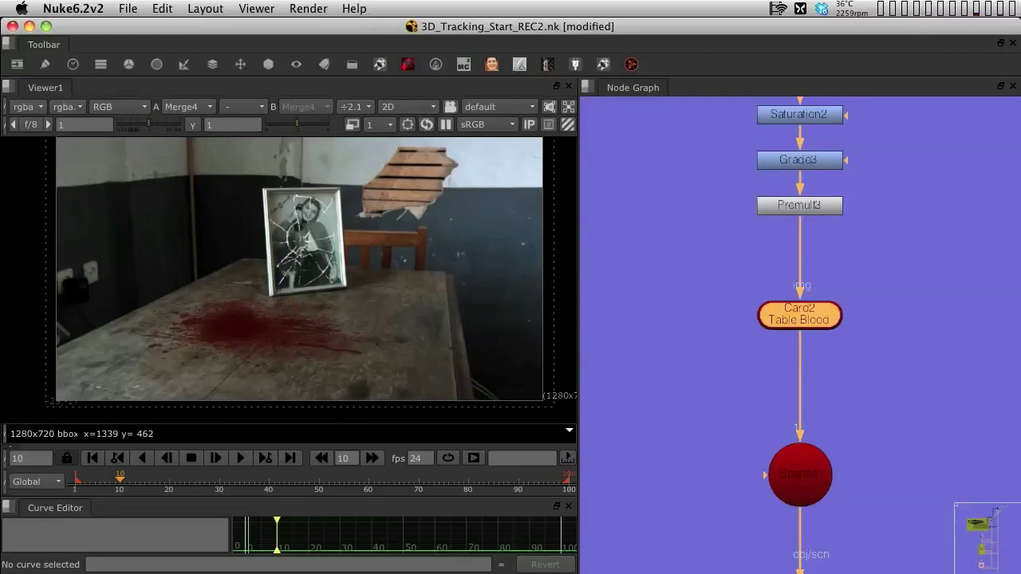
Move the Table Blood card node farther down and adjust the Premult node's spacing to make room between them.
middle_drag(702, 263, 688, 317)
drag(785, 368, 786, 396)
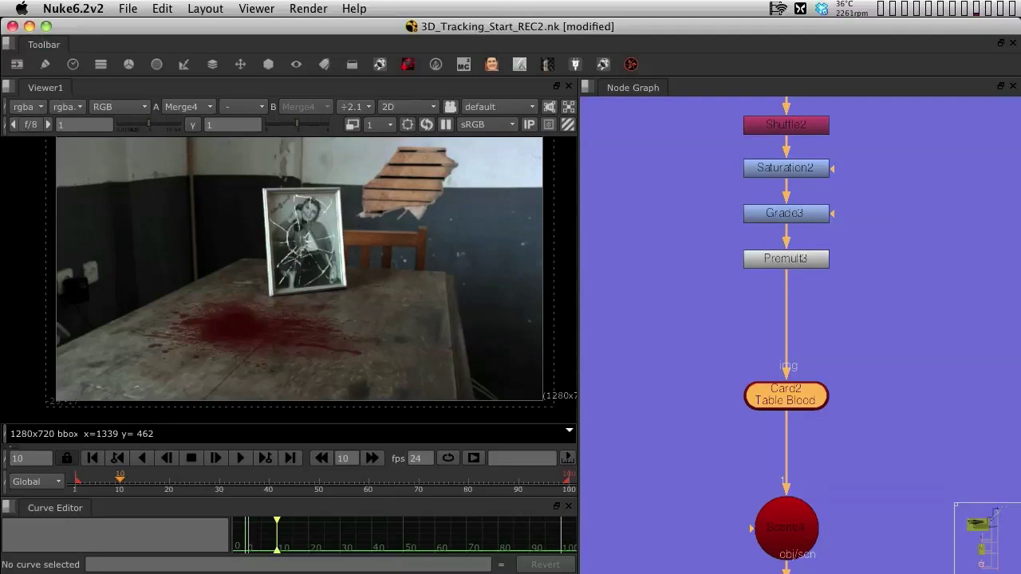
click(786, 258)
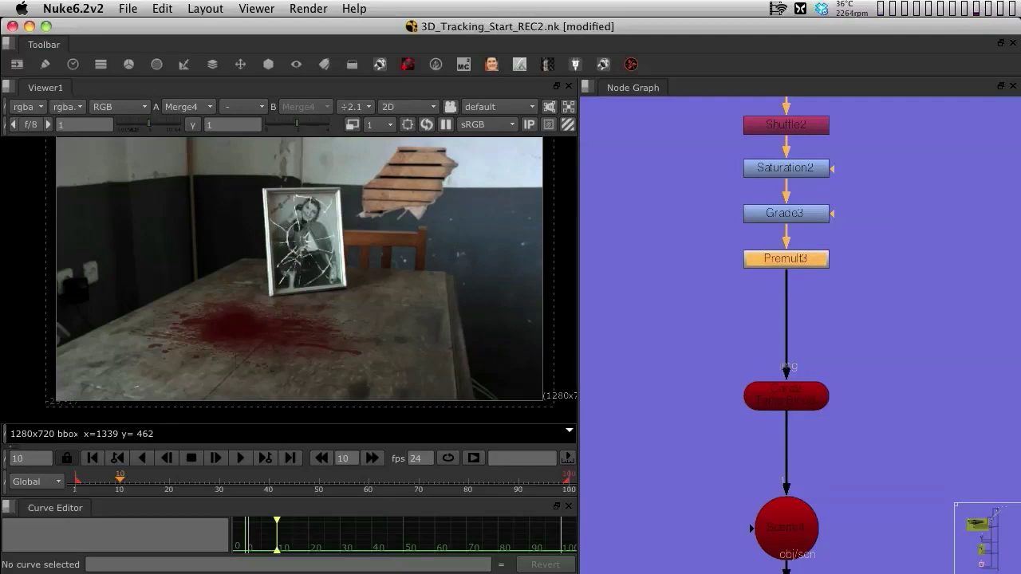
drag(786, 396, 786, 392)
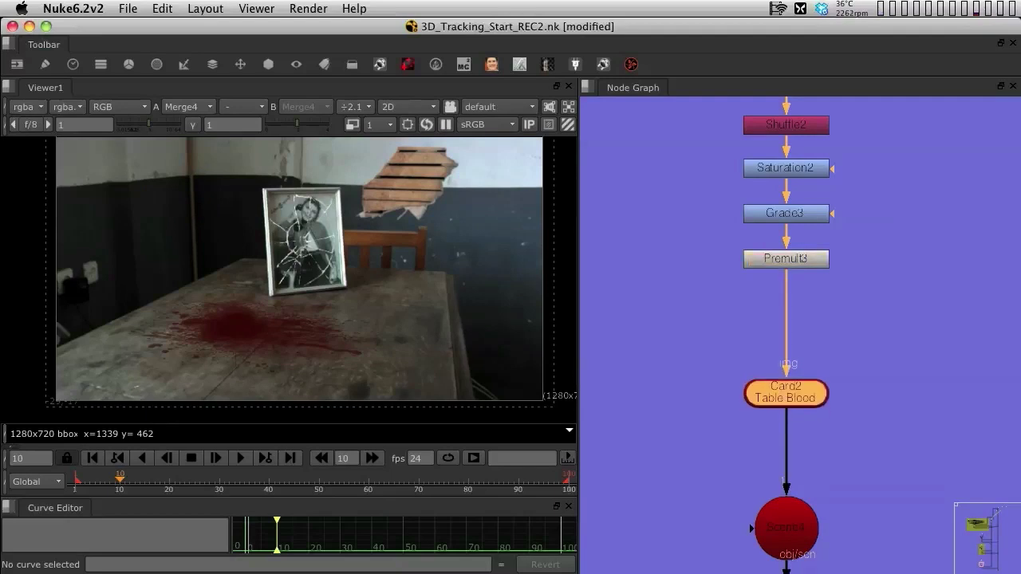
drag(786, 258, 786, 264)
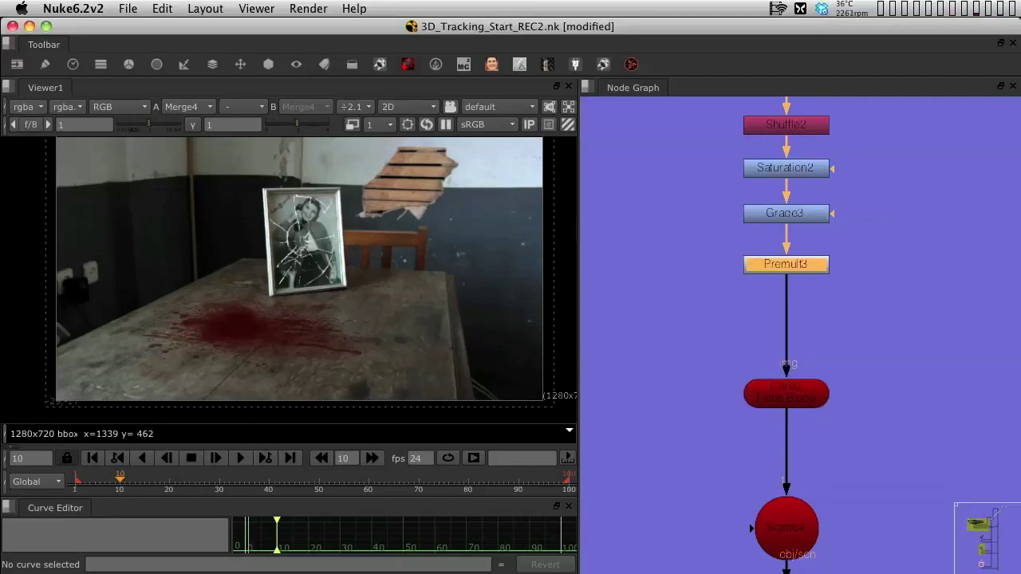
Insert a Transform node between the Premult and the Table Blood card, and move its properties clear of the viewer image.
key(Tab)
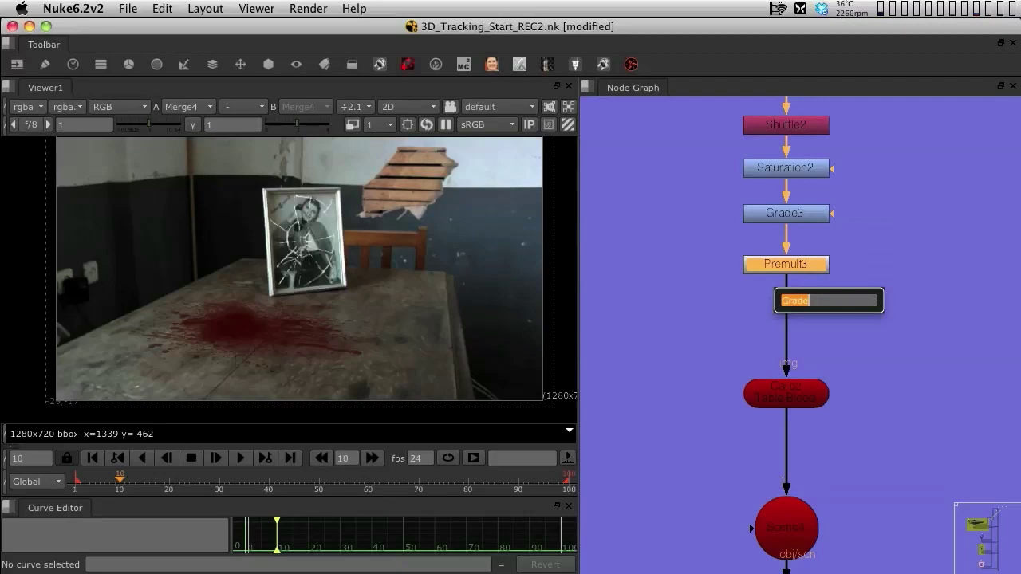
text(tra)
key(Down)
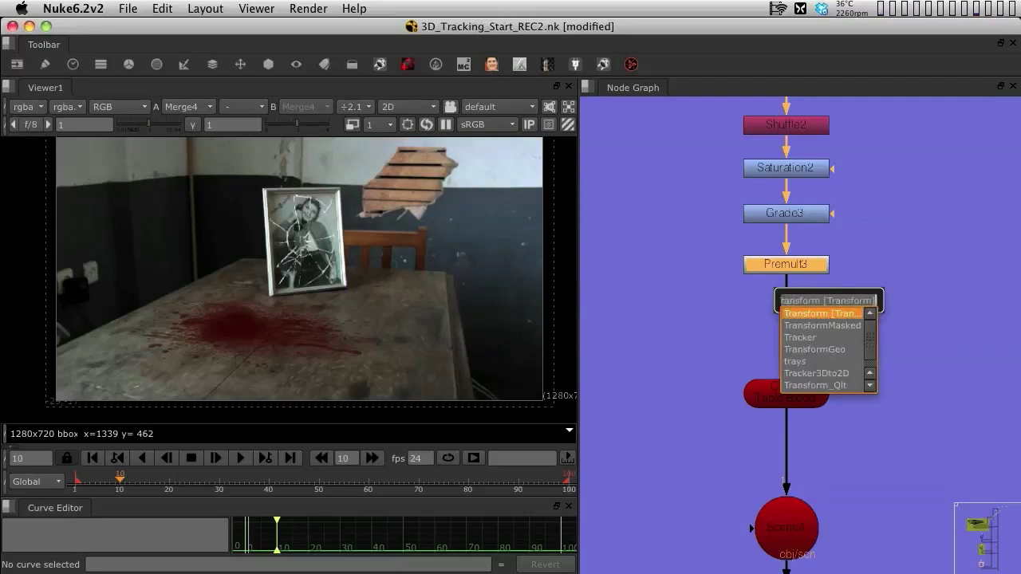
key(Return)
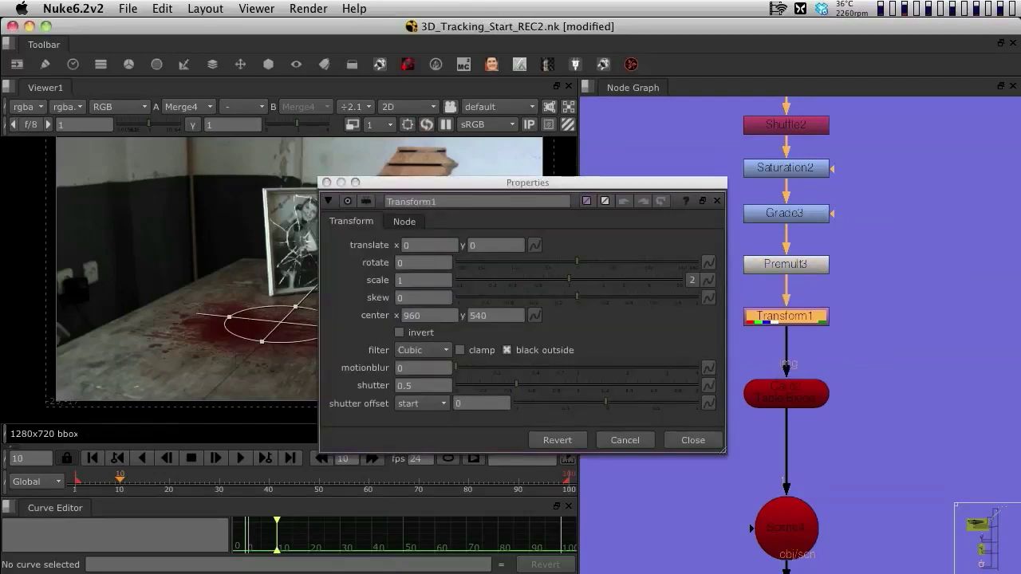
drag(523, 182, 820, 133)
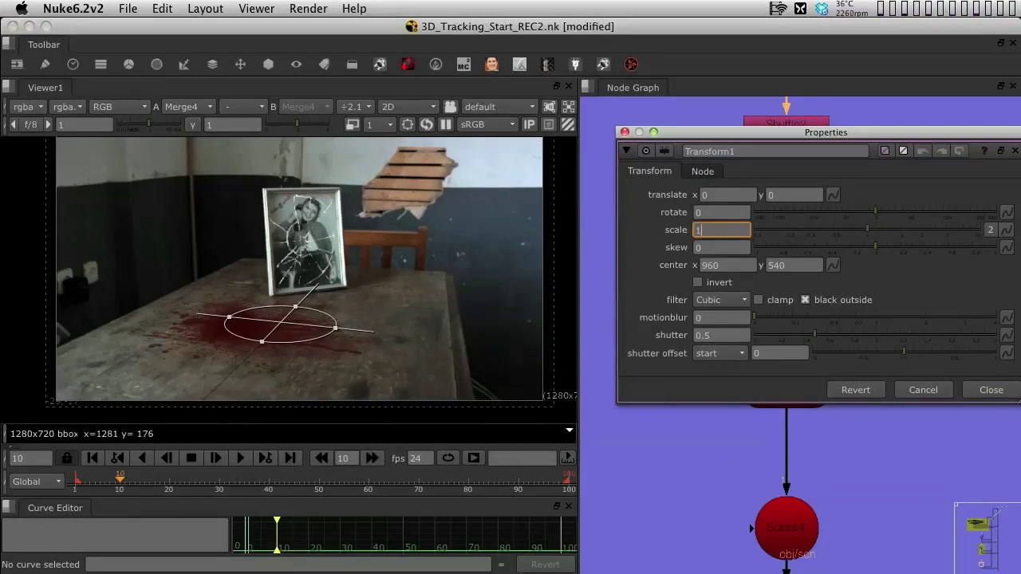
Set the Transform's scale to 3 and inspect the enlarged blood along the table's edges.
key(Up)
key(Up)
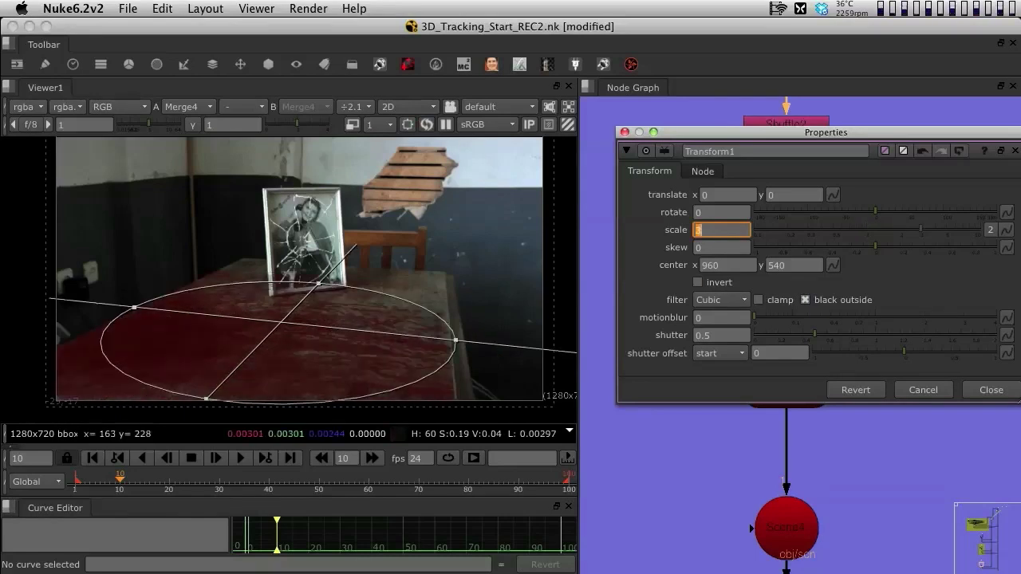
alt+middle_drag(119, 313, 240, 270)
scroll(561, 311, down, 3)
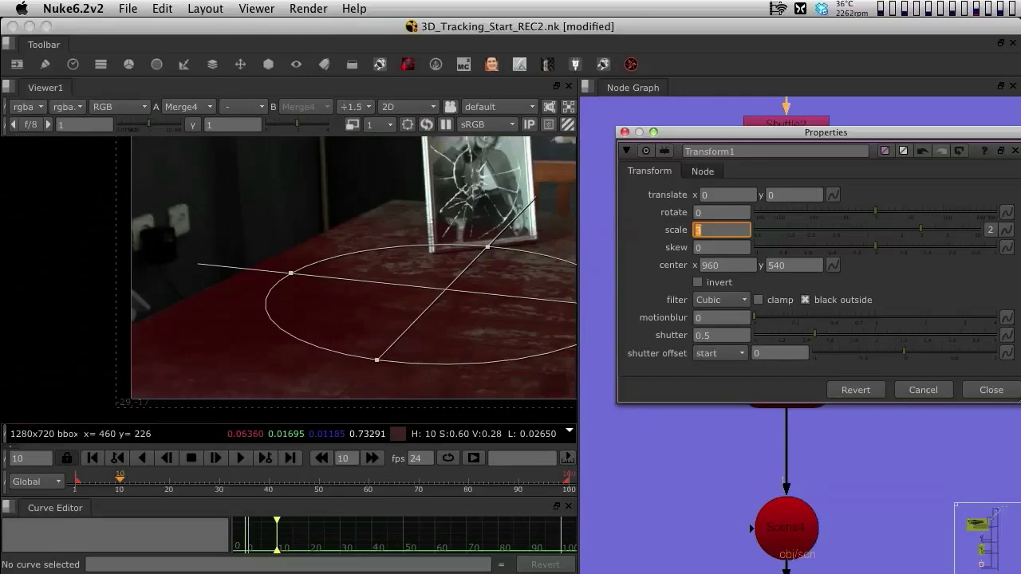
scroll(561, 311, down, 2)
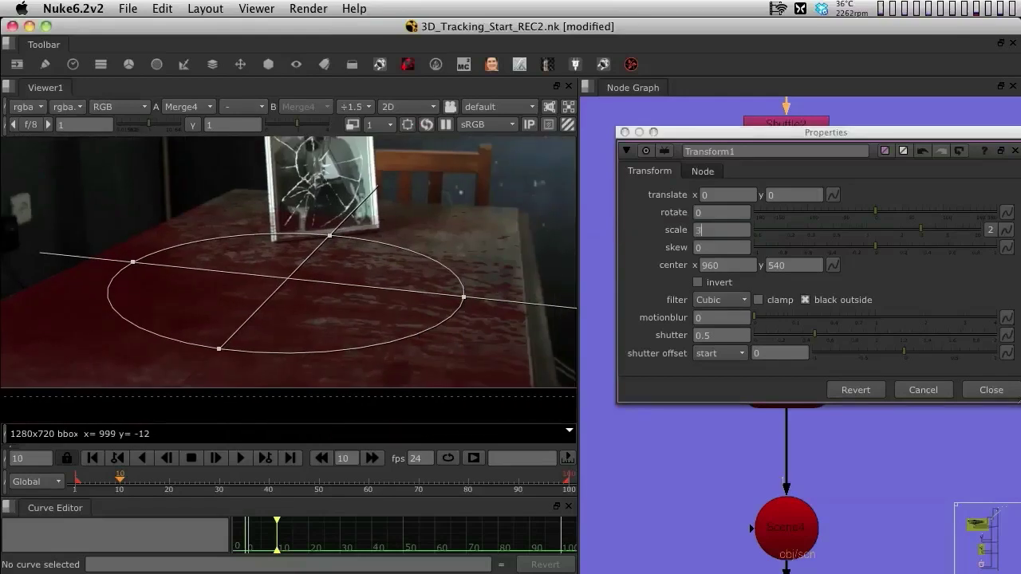
Reduce the Transform's scale to 2.2 while watching the blood across the whole table.
scroll(346, 277, down, 1)
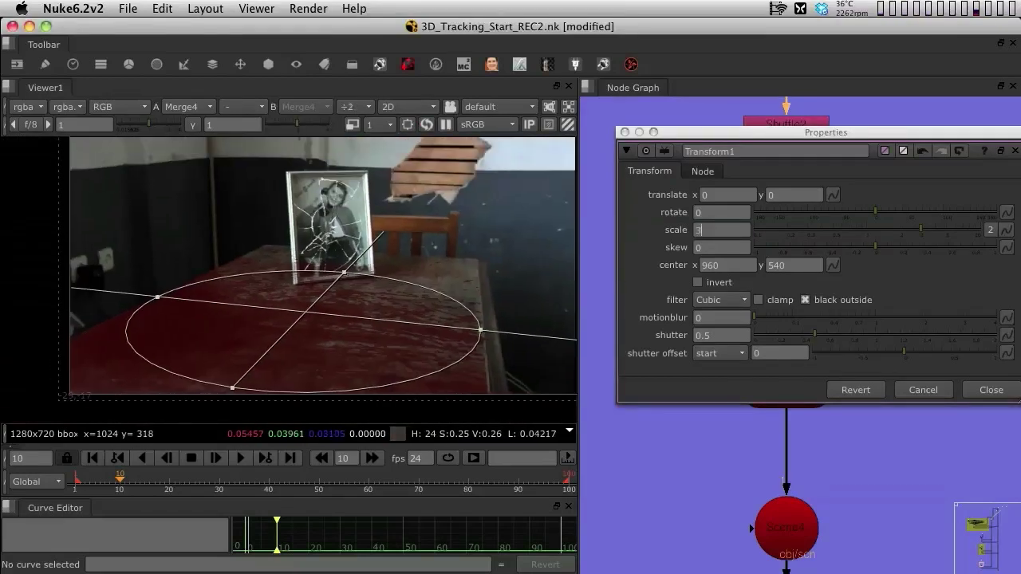
scroll(430, 303, down, 1)
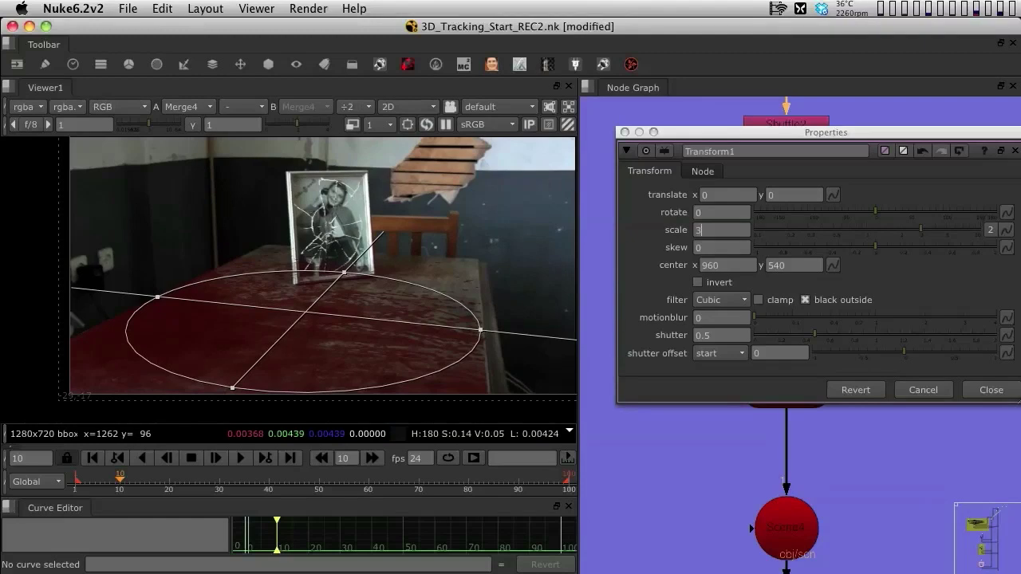
click(721, 229)
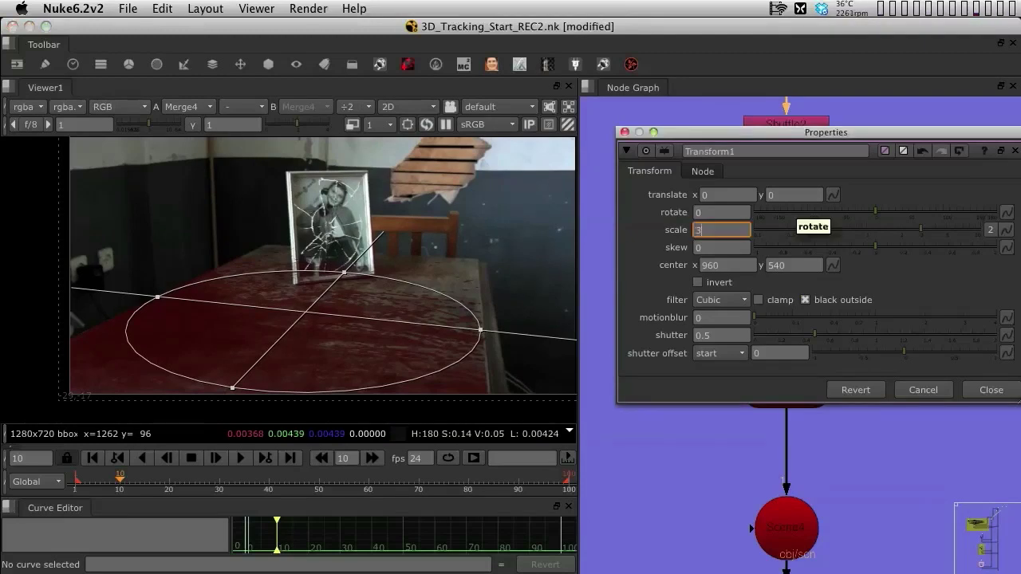
key(Down)
key(Down)
key(Down)
key(Down)
key(Down)
key(Down)
key(Down)
key(Down)
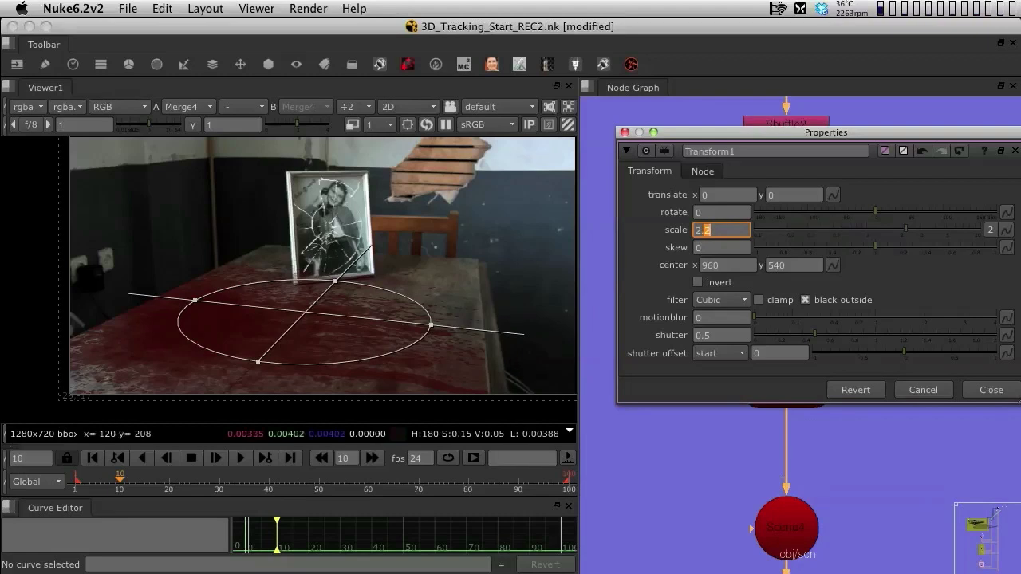
Reposition the blood on the table in an enlarged viewer, ending at about translate 130, -104, and briefly check the 3D view.
drag(307, 312, 386, 315)
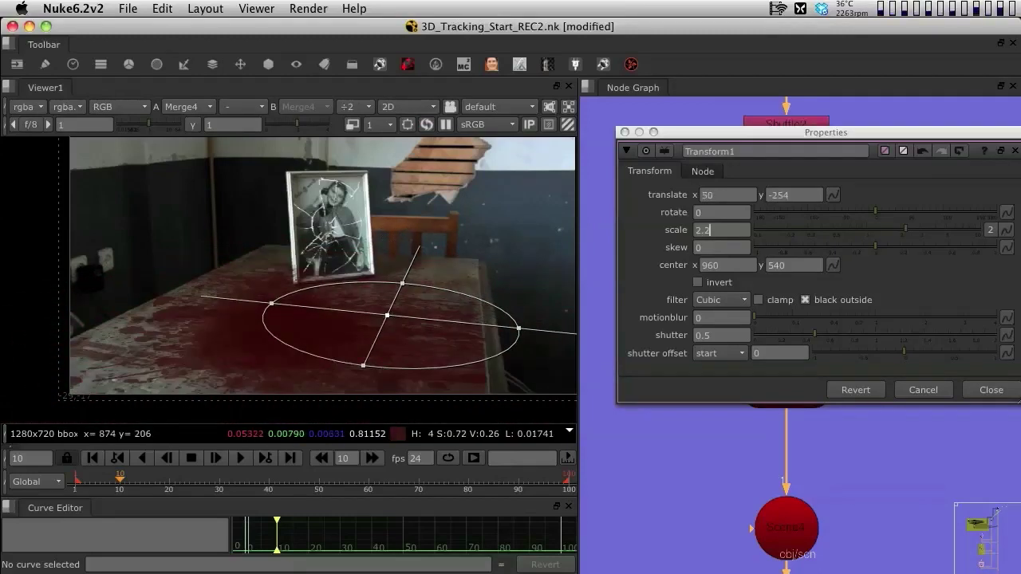
key(space)
scroll(468, 259, up, 3)
middle_drag(472, 371, 503, 390)
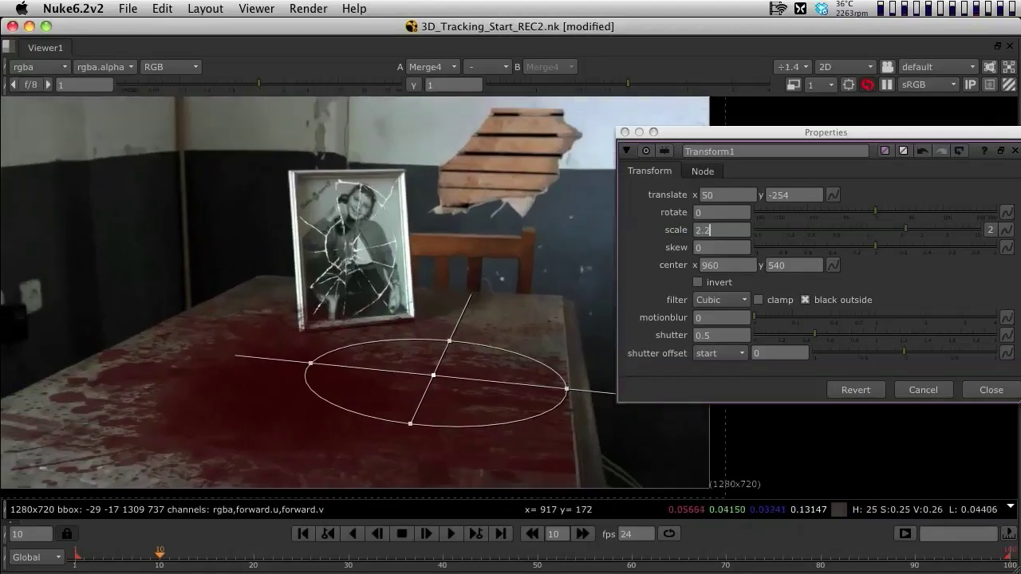
drag(433, 379, 375, 358)
key(Tab)
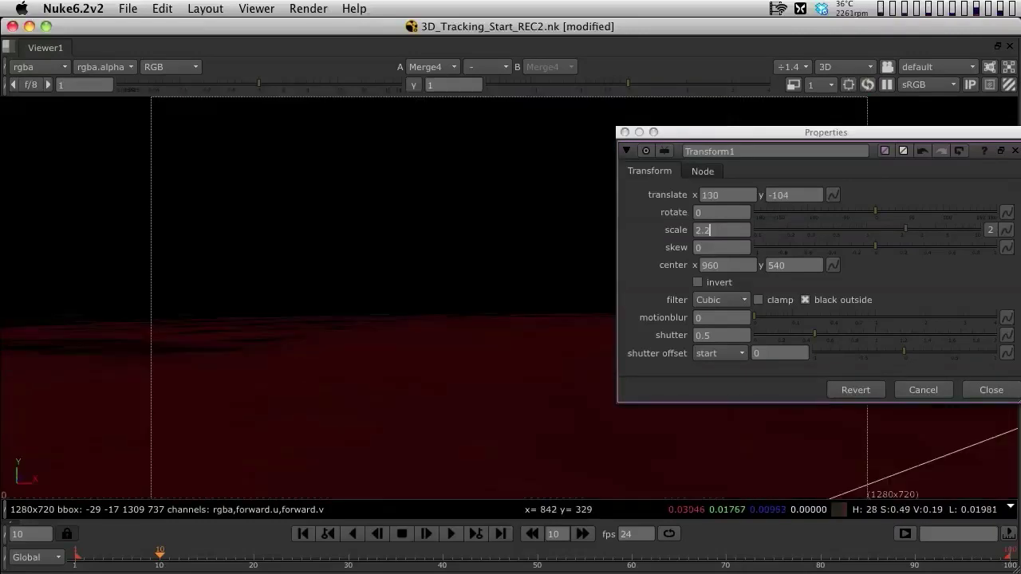
key(Tab)
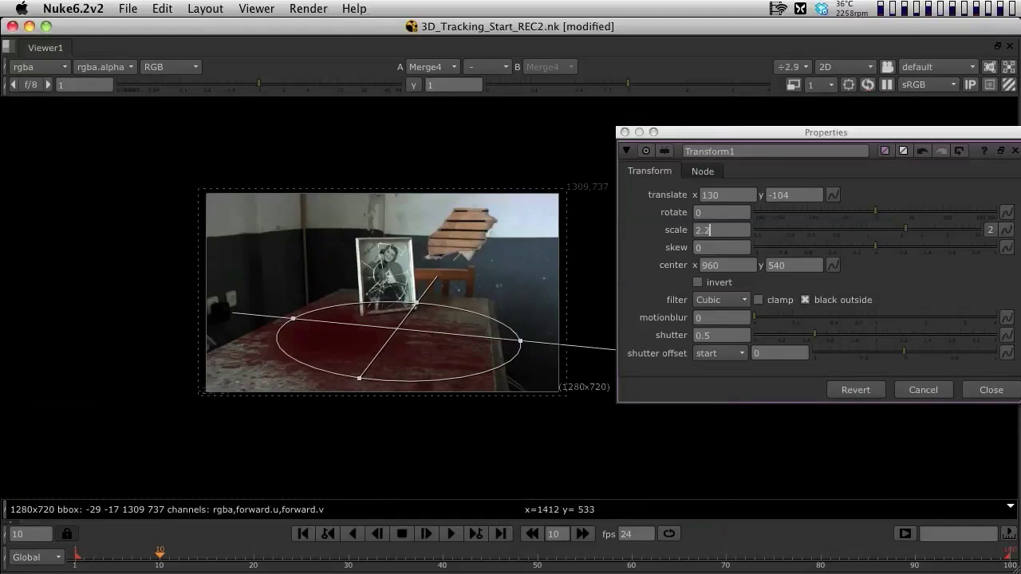
Show the Transform's own output and move the splatter around the HD frame, ending at about translate 814, -340.
key(space)
middle_drag(533, 271, 378, 308)
drag(702, 132, 907, 268)
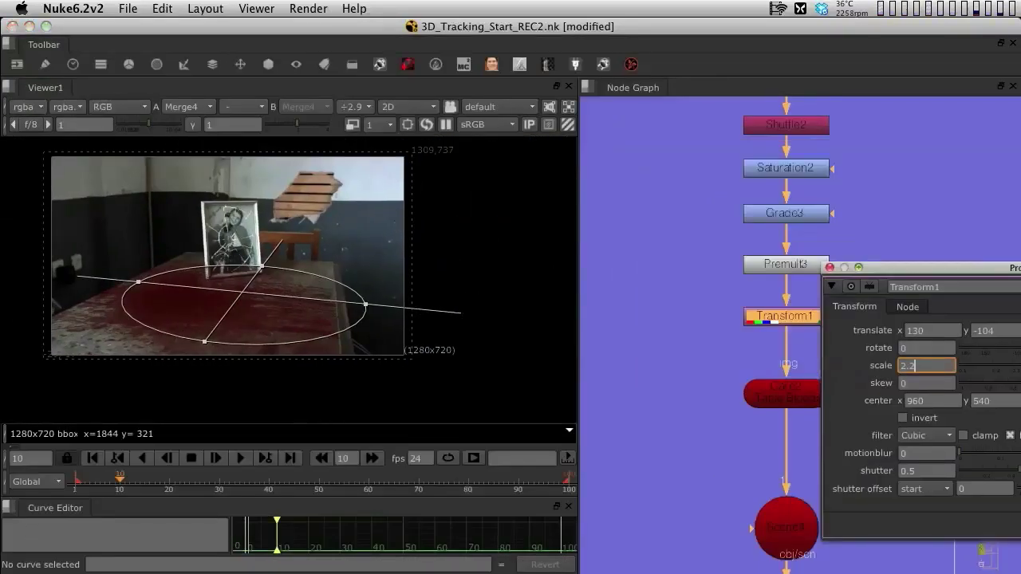
key(1)
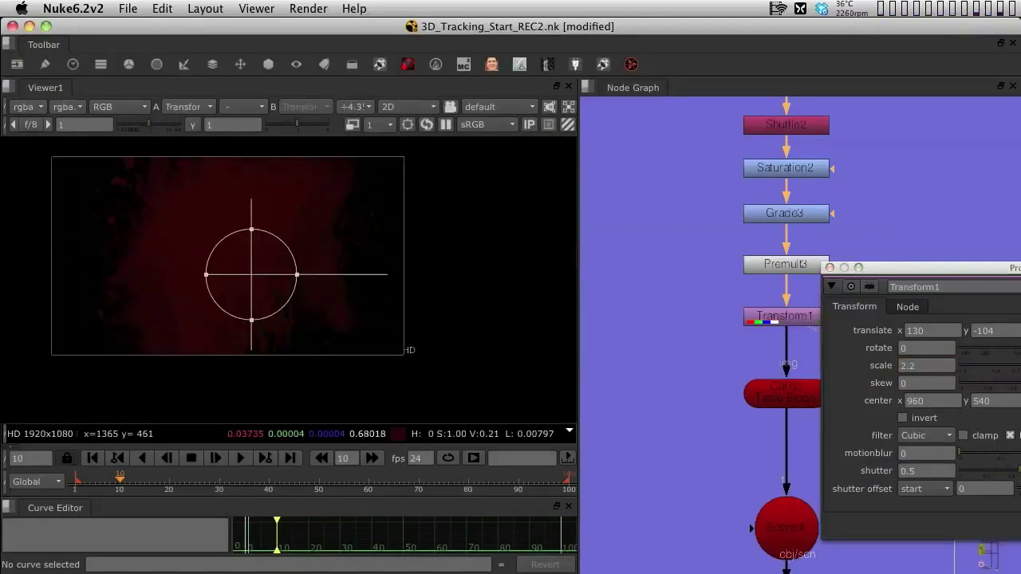
scroll(351, 291, up, 2)
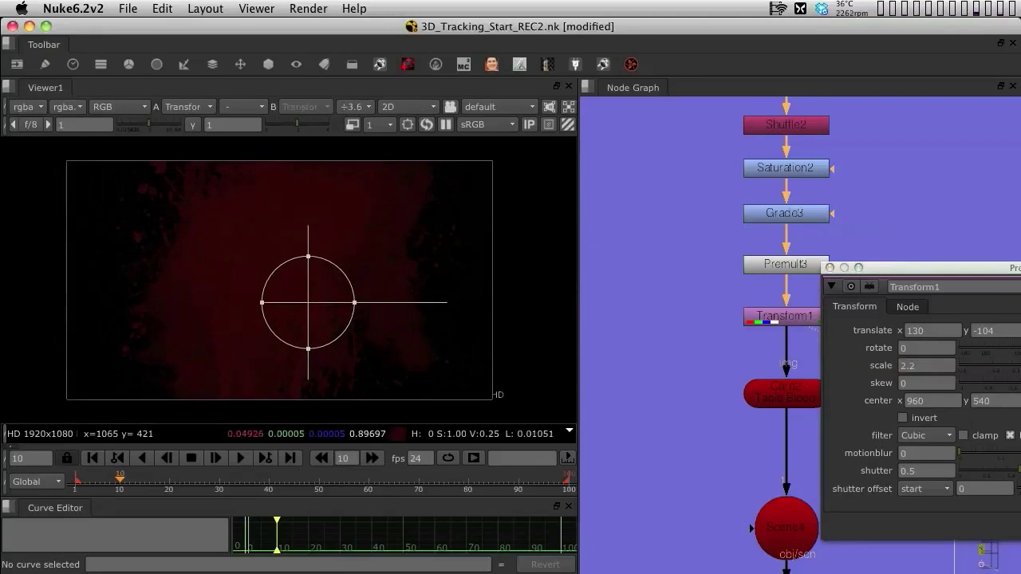
drag(307, 302, 172, 315)
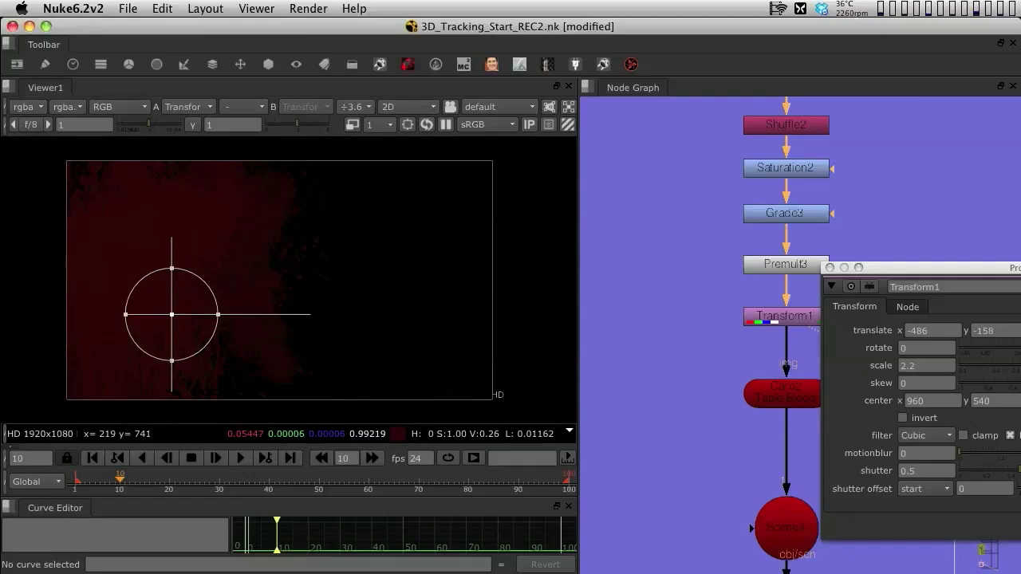
drag(171, 314, 459, 354)
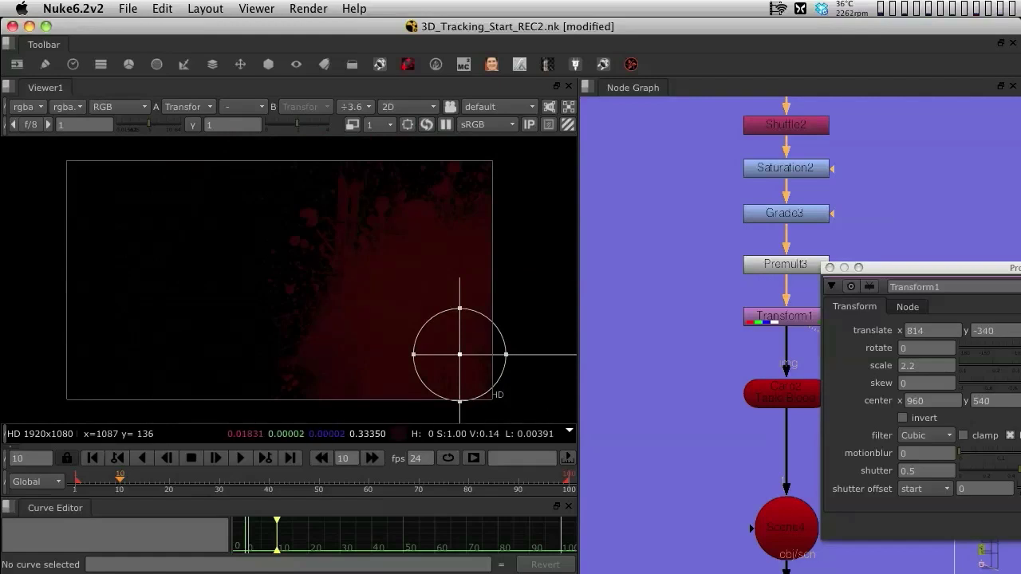
View the Merge4 composite again and move the blood back over the table to about translate 40, -50.
scroll(708, 284, down, 5)
middle_drag(708, 283, 575, 223)
middle_drag(729, 266, 571, 230)
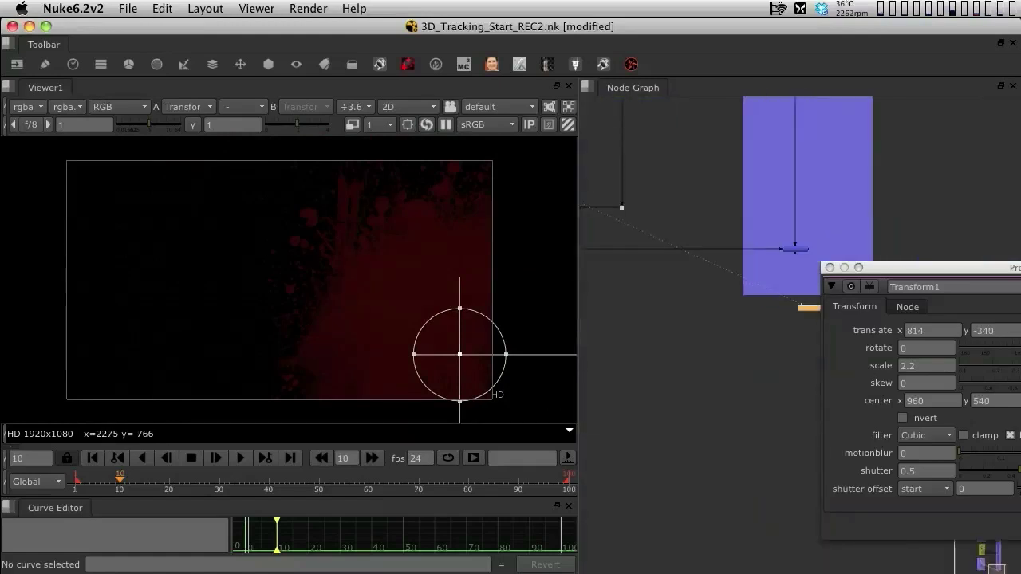
key(1)
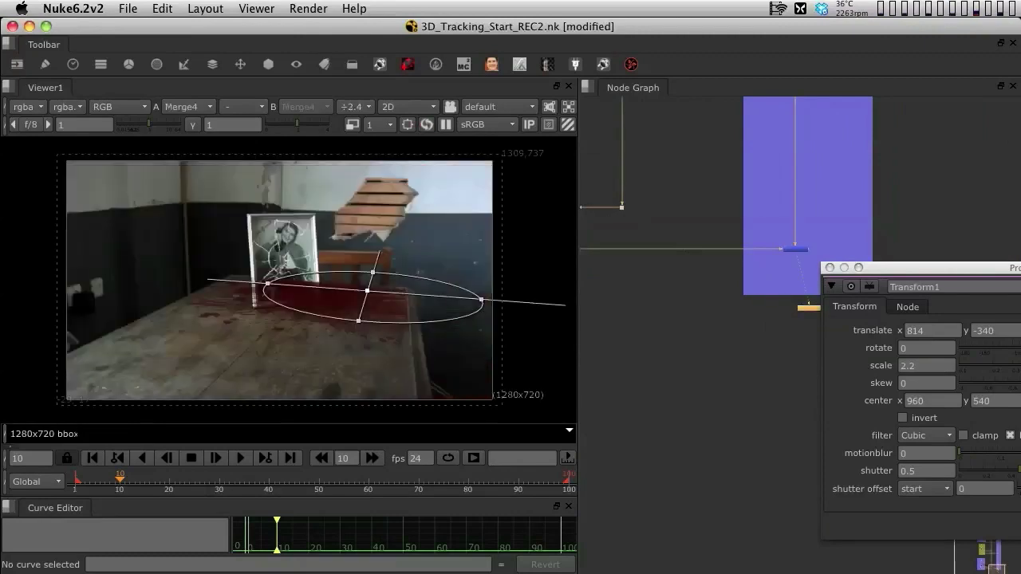
scroll(366, 299, up, 3)
scroll(403, 288, down, 1)
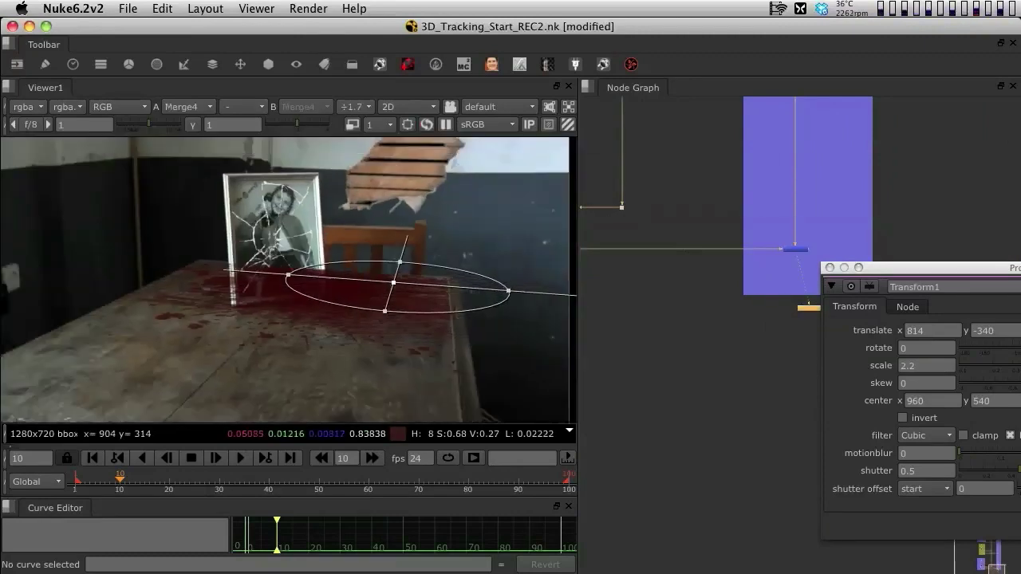
drag(394, 288, 268, 335)
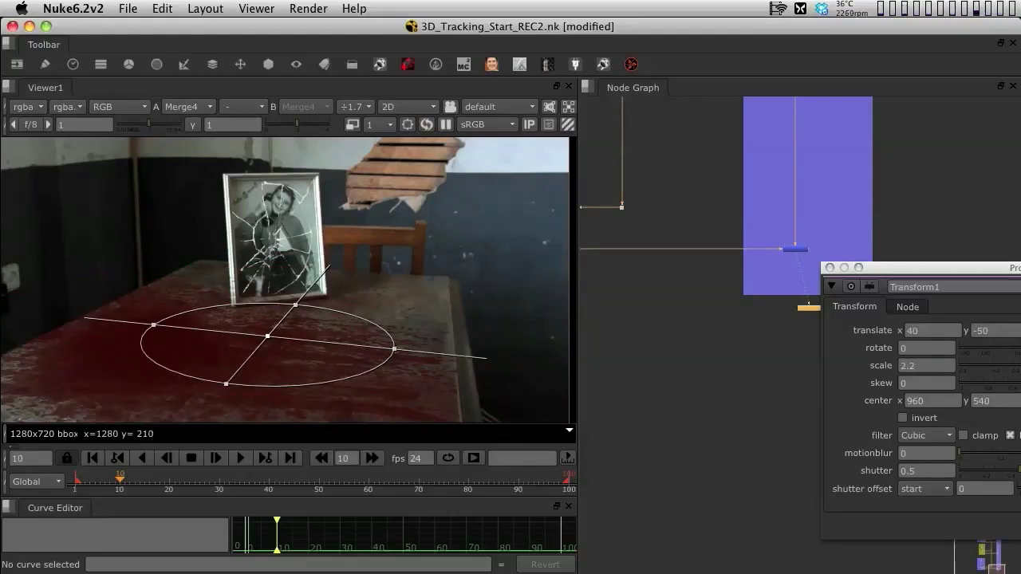
Rotate the blood on the table to -38 in the Transform's properties.
drag(941, 267, 711, 275)
drag(849, 355, 823, 355)
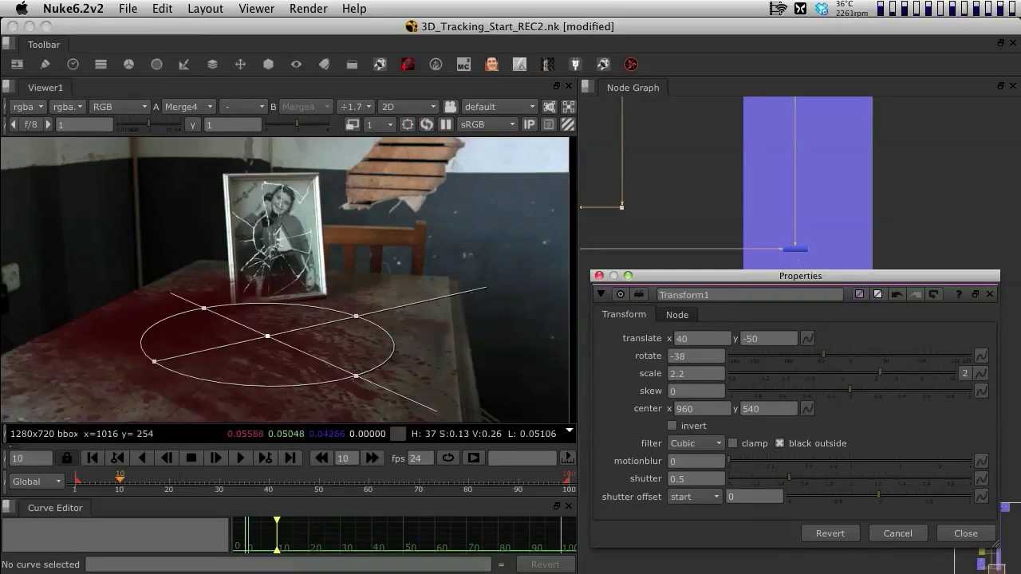
middle_drag(426, 270, 439, 256)
middle_drag(438, 293, 449, 284)
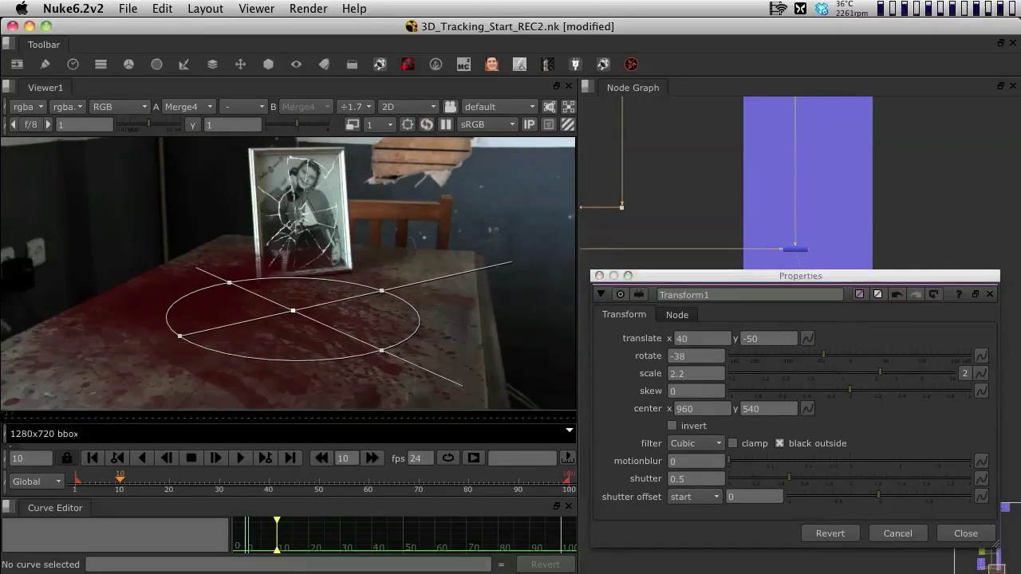
Set the Transform's scale to 1.7 and shift the blood slightly toward the front of the table.
click(684, 373)
key(Down)
key(Down)
key(Down)
key(Down)
key(Down)
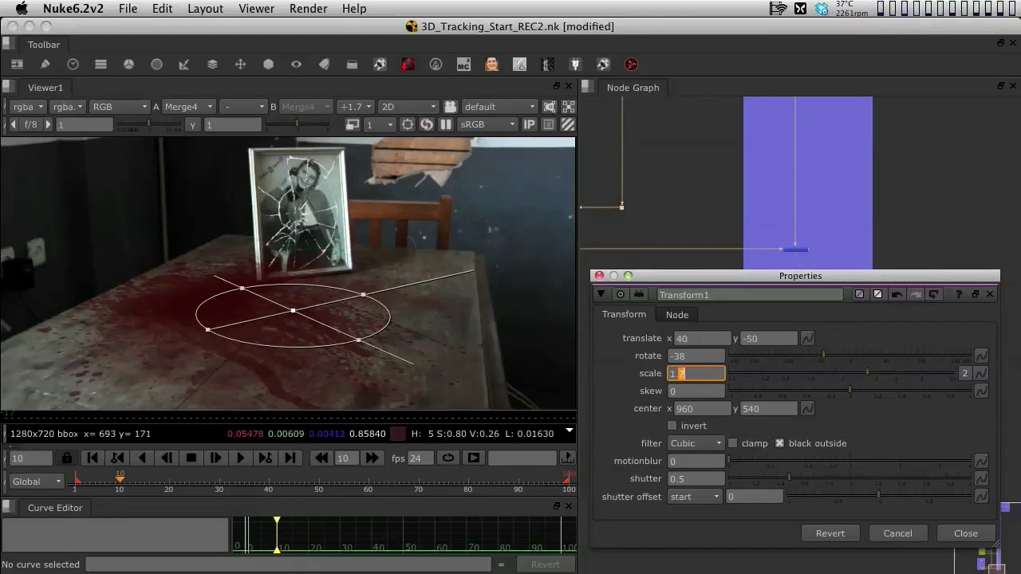
drag(293, 310, 309, 343)
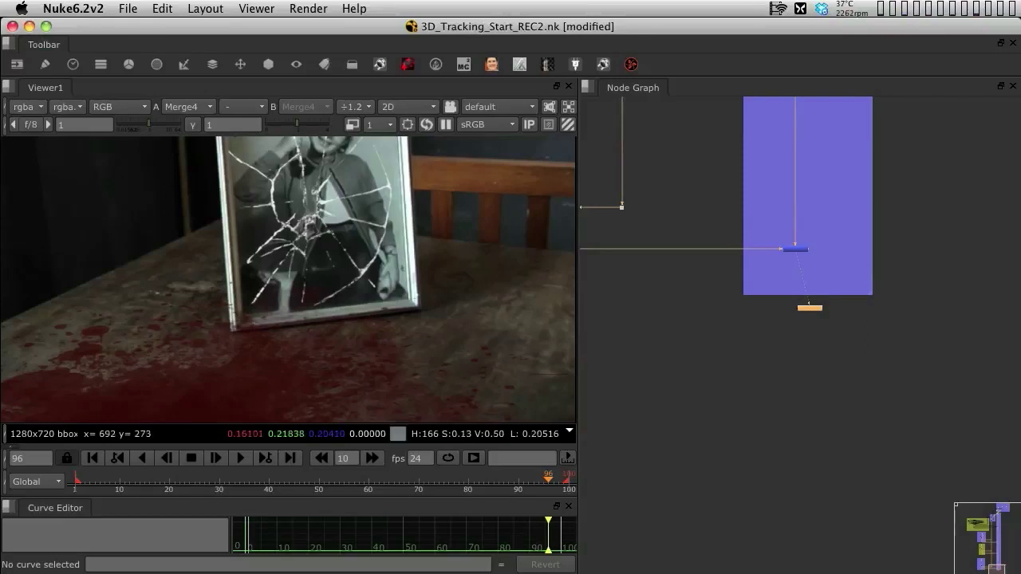
Locate the Photo Frame blood card beside the original Table Blood card in the green backdrop and copy it.
scroll(303, 300, up, 1)
middle_drag(702, 240, 916, 399)
middle_drag(582, 208, 1019, 411)
middle_drag(941, 128, 732, 558)
middle_drag(750, 239, 702, 421)
middle_drag(678, 199, 925, 474)
scroll(758, 302, up, 4)
middle_drag(758, 301, 903, 206)
scroll(807, 272, up, 3)
click(802, 257)
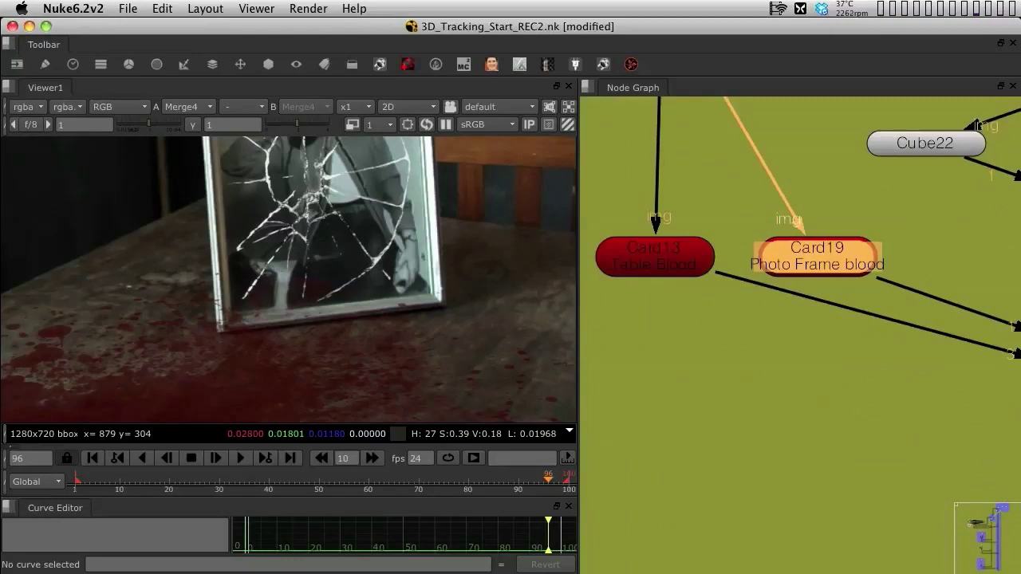
Paste the Photo Frame blood card beside the new blood branch and connect it to the Scene node.
scroll(798, 294, down, 8)
middle_drag(798, 414, 766, 239)
scroll(798, 287, up, 6)
key(super+v)
drag(882, 266, 887, 265)
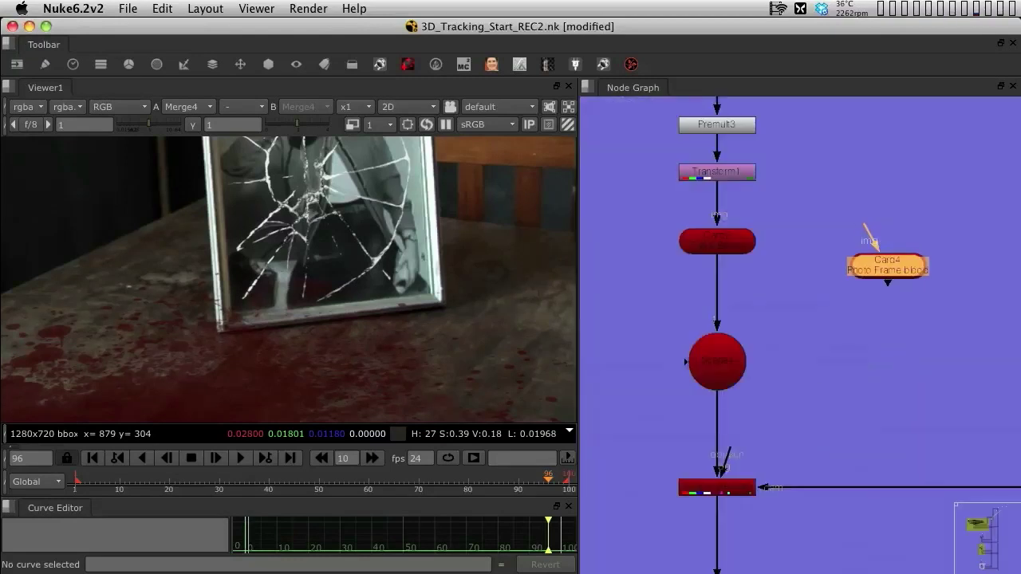
drag(788, 417, 892, 294)
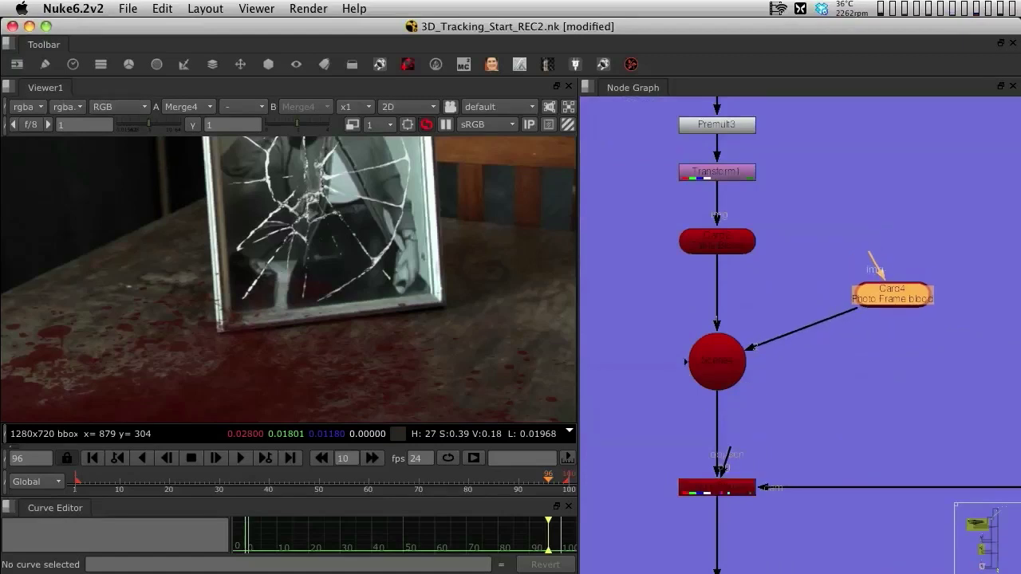
Add a CheckerBoard node above the Photo Frame blood card and connect it as the card's image input.
middle_drag(797, 359, 722, 270)
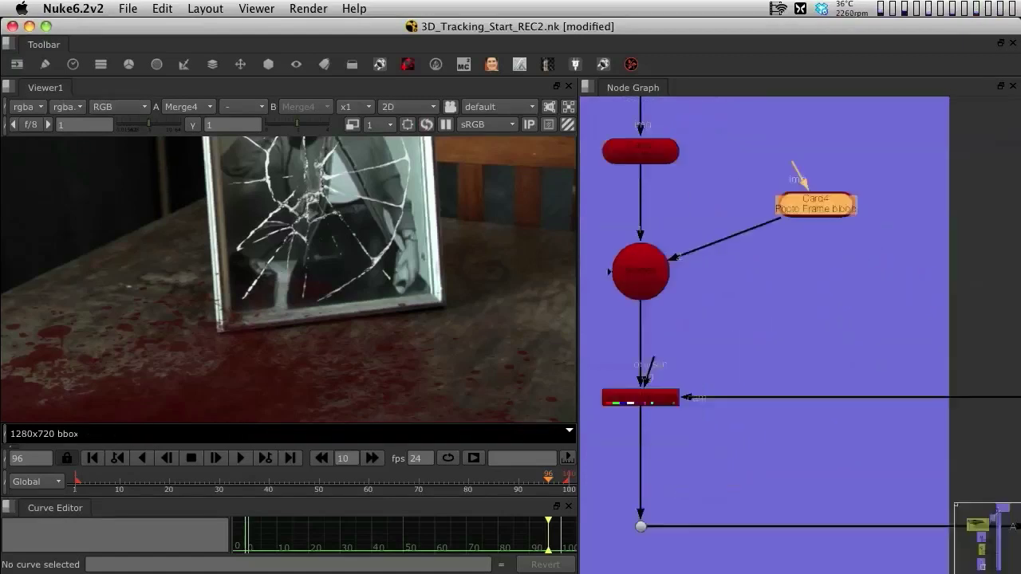
scroll(721, 270, down, 3)
middle_drag(1013, 303, 1014, 487)
scroll(798, 335, up, 4)
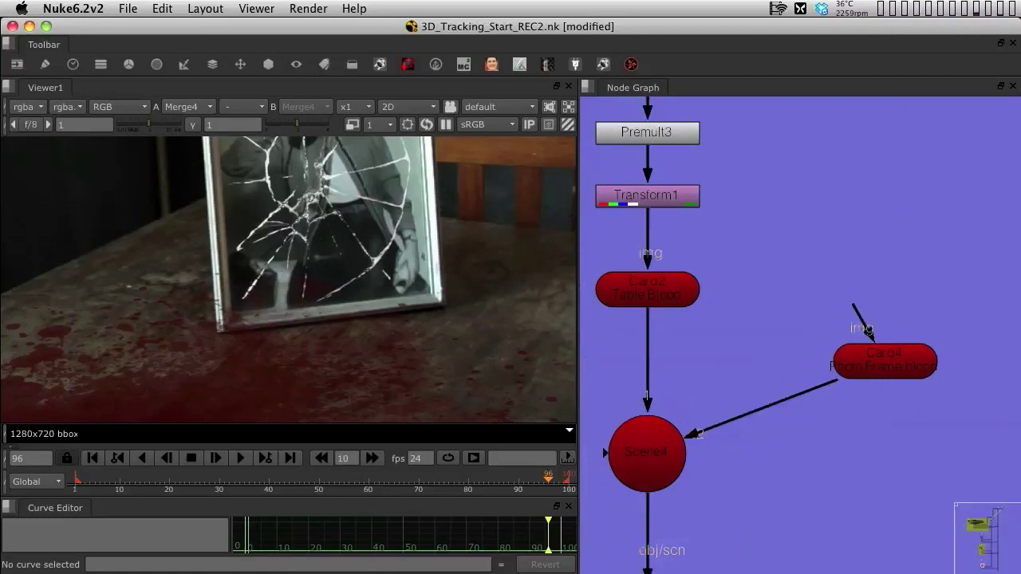
key(Tab)
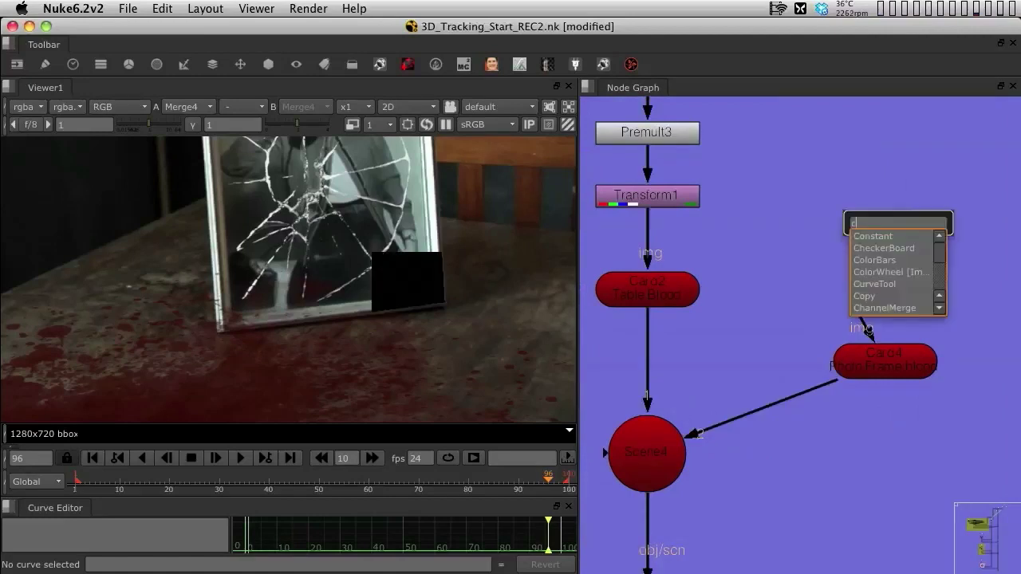
text(ch)
key(Return)
click(796, 335)
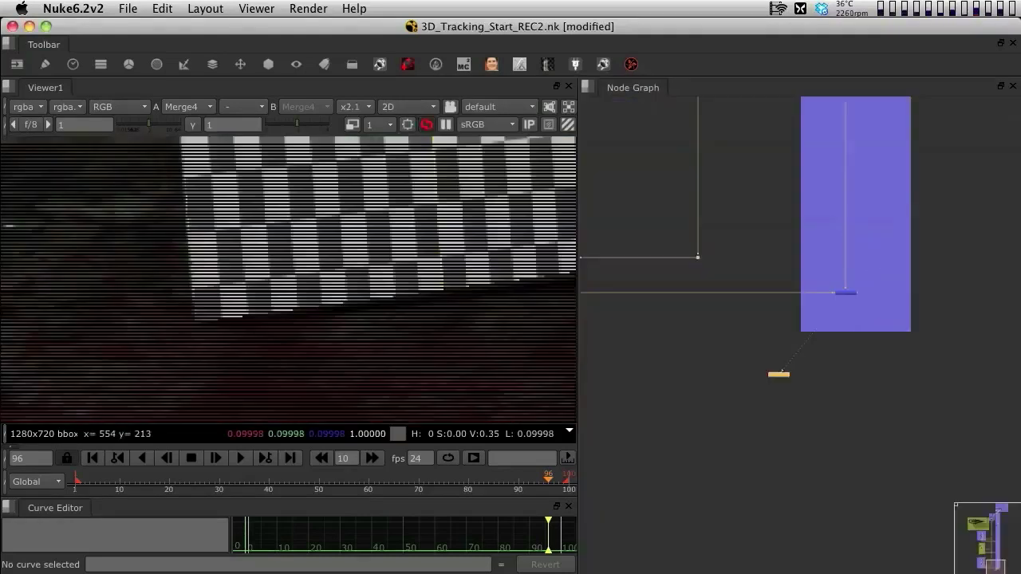
Examine how the checkerboard card lines up with the photo frame and its bottom edge on the table.
scroll(403, 249, down, 3)
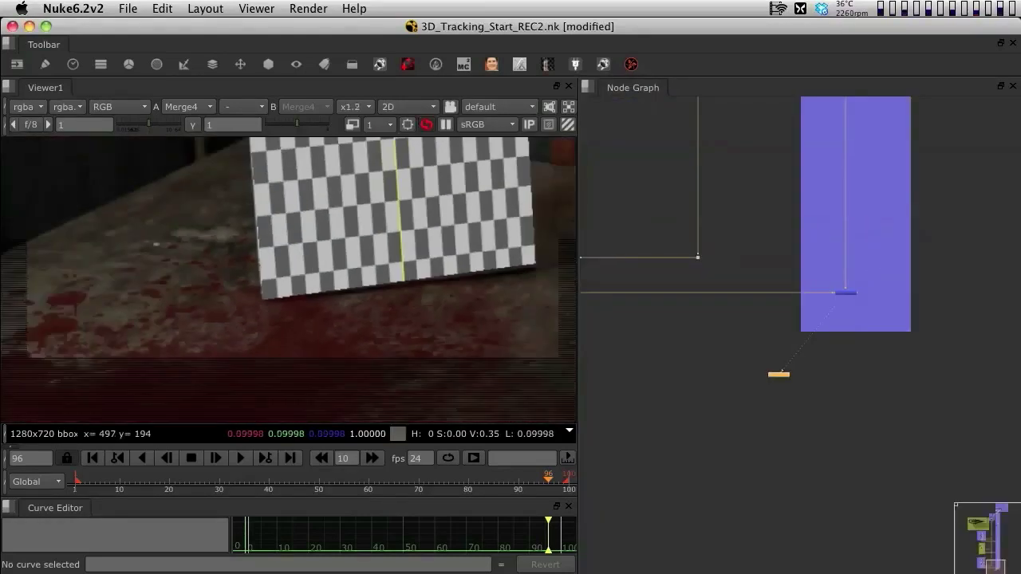
middle_drag(319, 266, 262, 341)
middle_drag(678, 271, 769, 327)
middle_drag(718, 303, 969, 439)
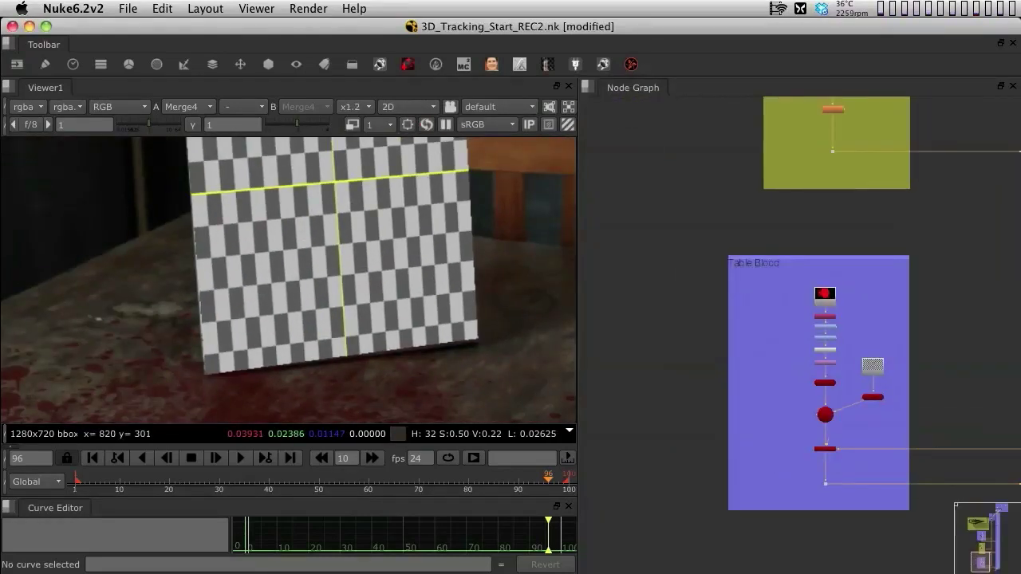
scroll(891, 408, up, 8)
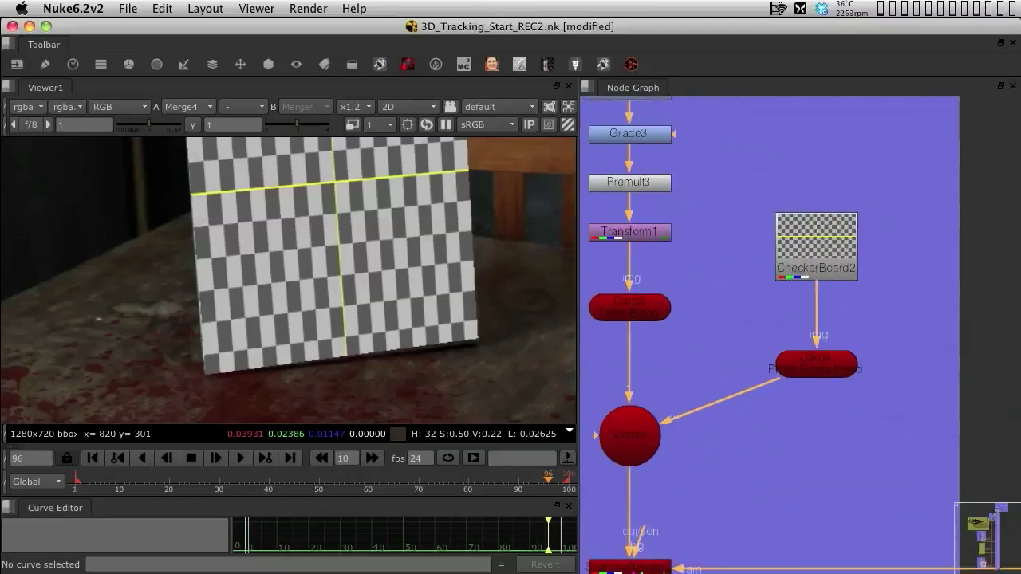
scroll(232, 363, up, 3)
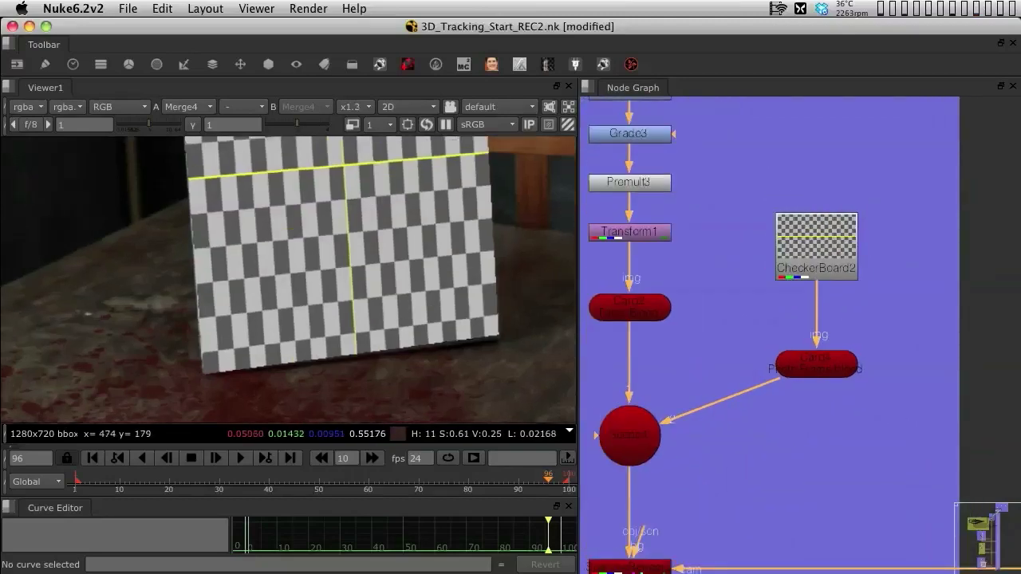
middle_drag(255, 351, 257, 311)
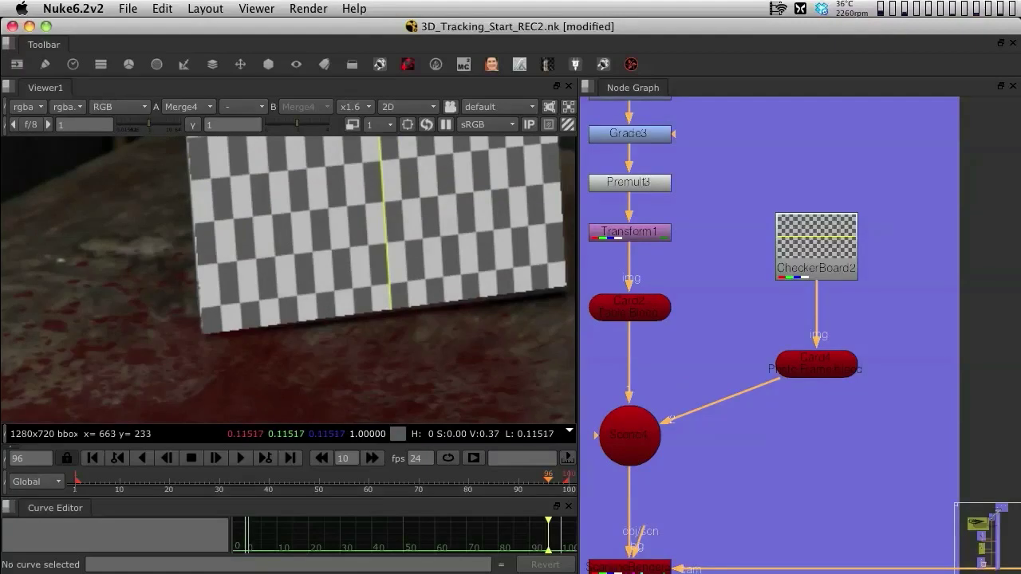
Delete the CheckerBoard node and select the Photo Frame blood card.
drag(816, 247, 810, 242)
key(Delete)
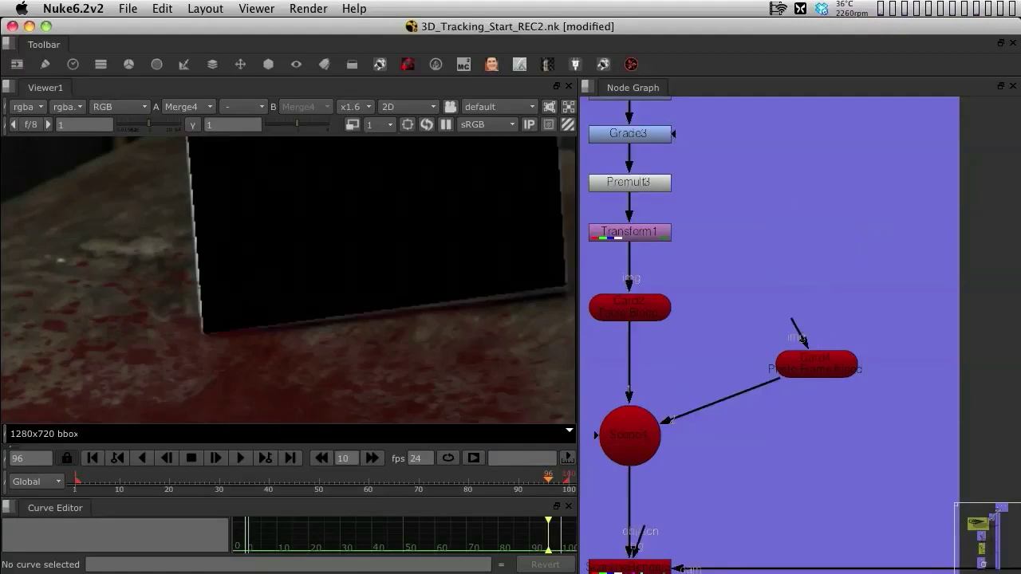
drag(816, 364, 820, 363)
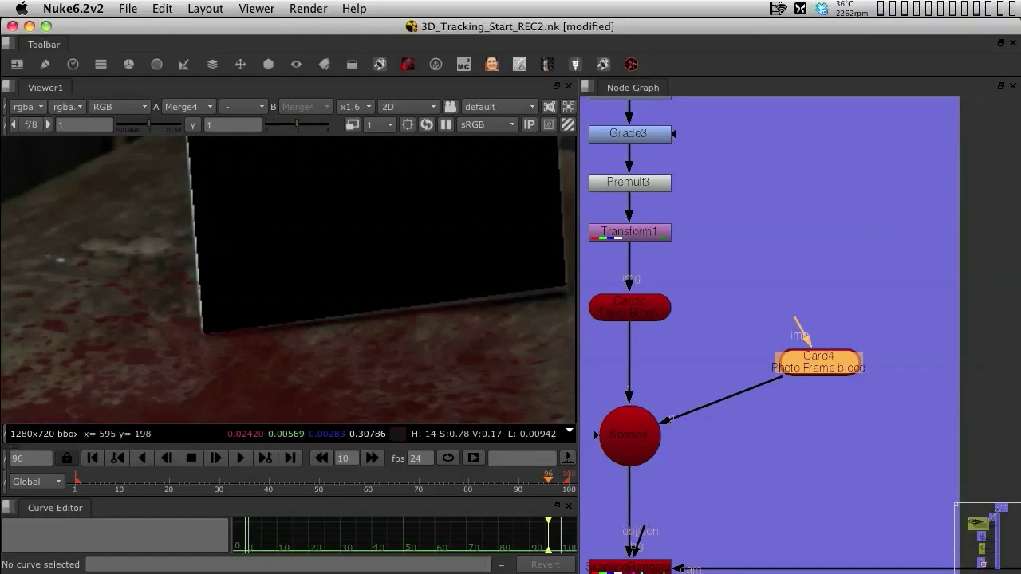
Add a FillMat node above the Photo Frame blood card and connect it as the card's image input.
scroll(312, 263, down, 3)
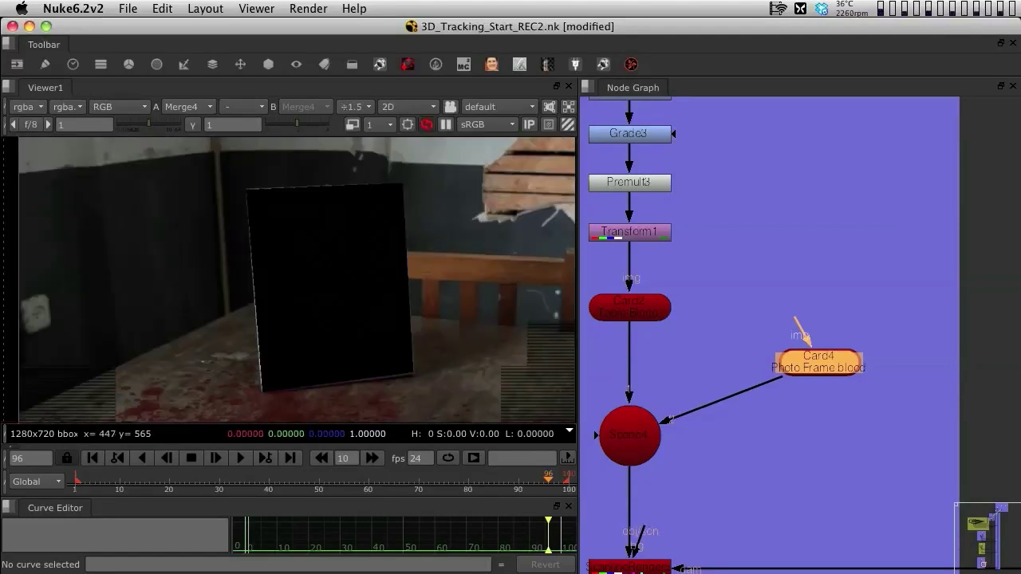
scroll(355, 269, up, 3)
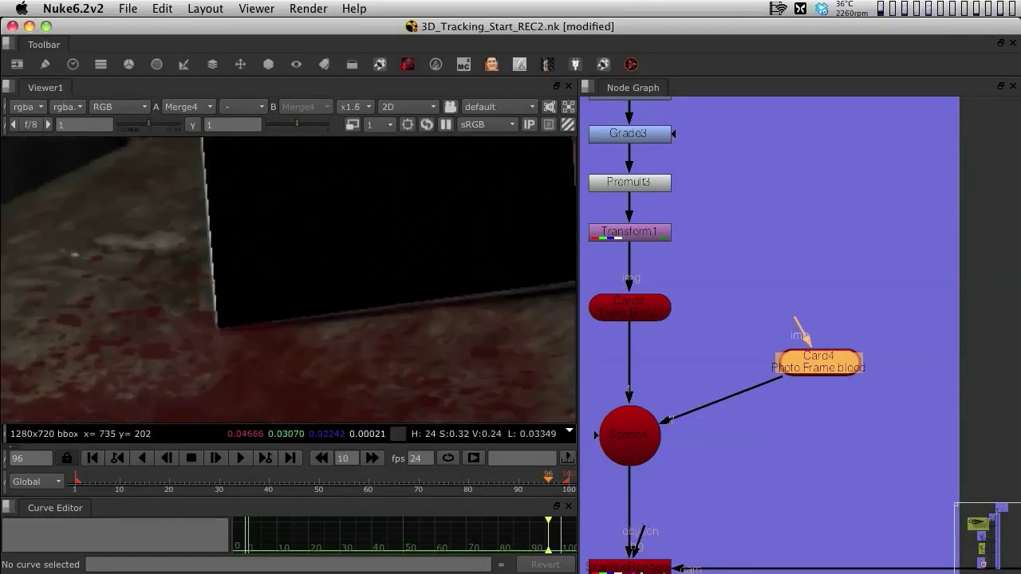
key(Escape)
scroll(335, 351, down, 3)
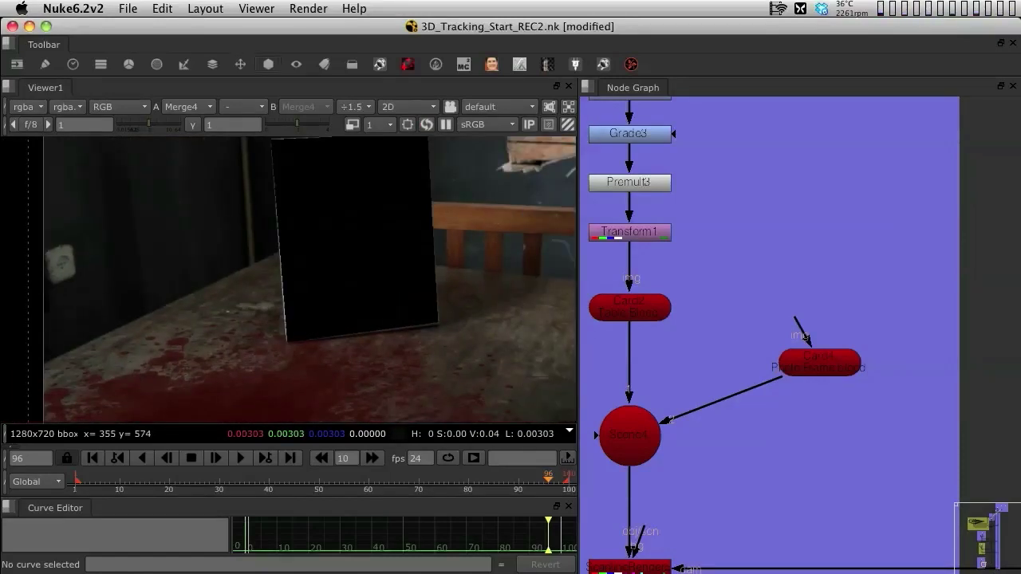
click(268, 64)
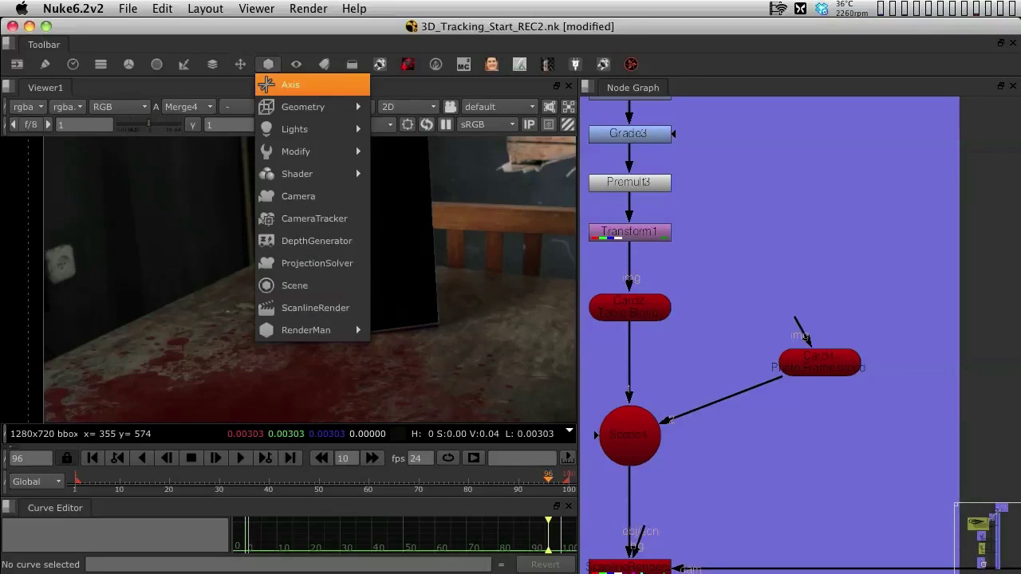
mouse_move(297, 173)
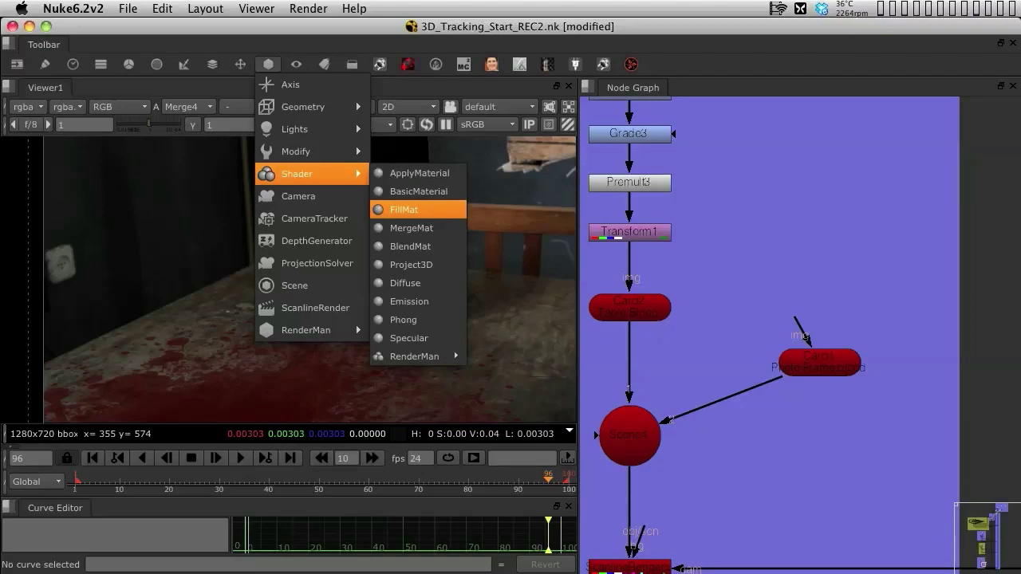
click(415, 209)
key(Escape)
drag(840, 243, 820, 248)
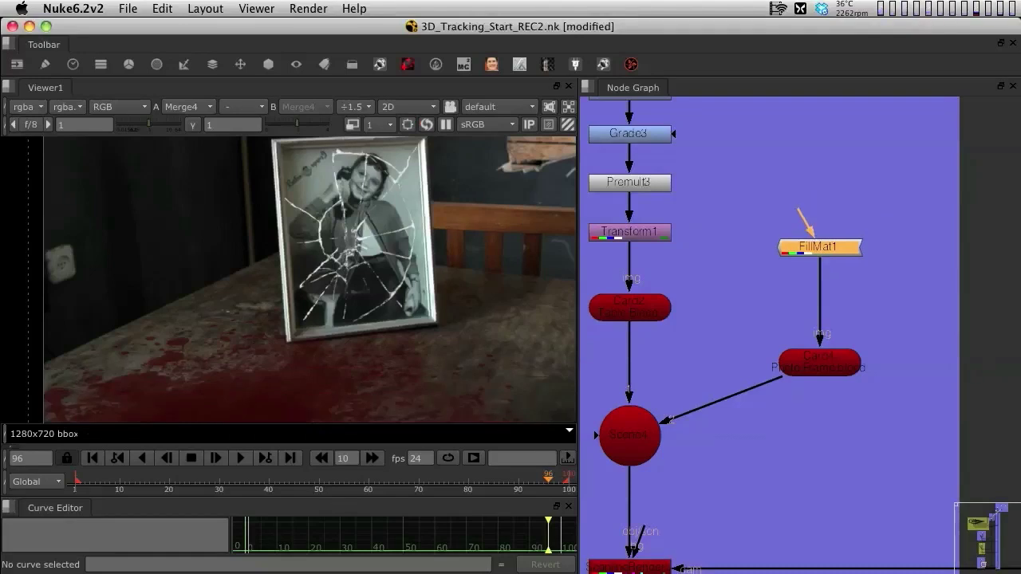
drag(820, 362, 820, 359)
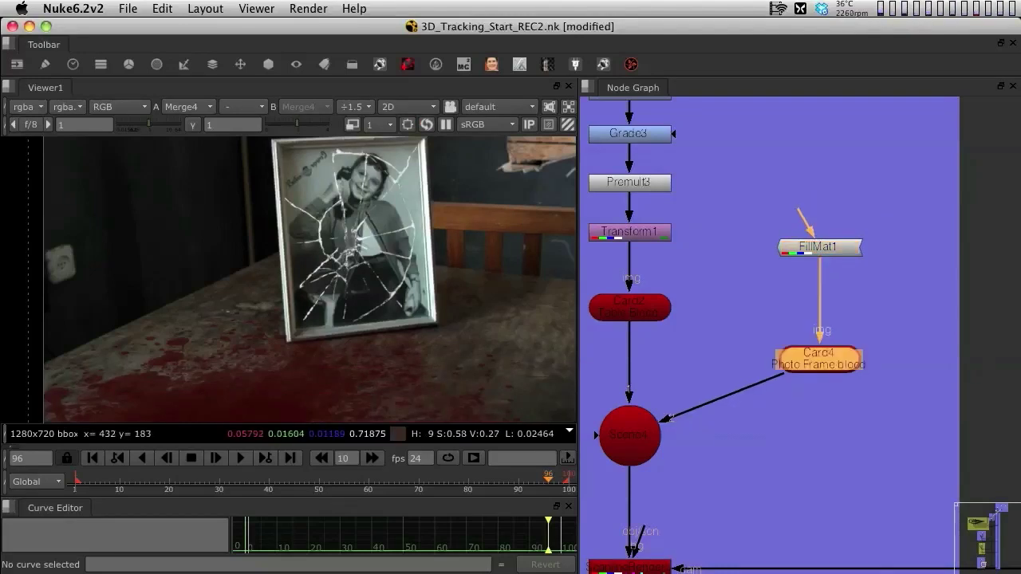
Disable and re-enable the Table Blood card to compare the table with and without blood around the frame's base.
scroll(285, 343, up, 6)
scroll(120, 248, down, 4)
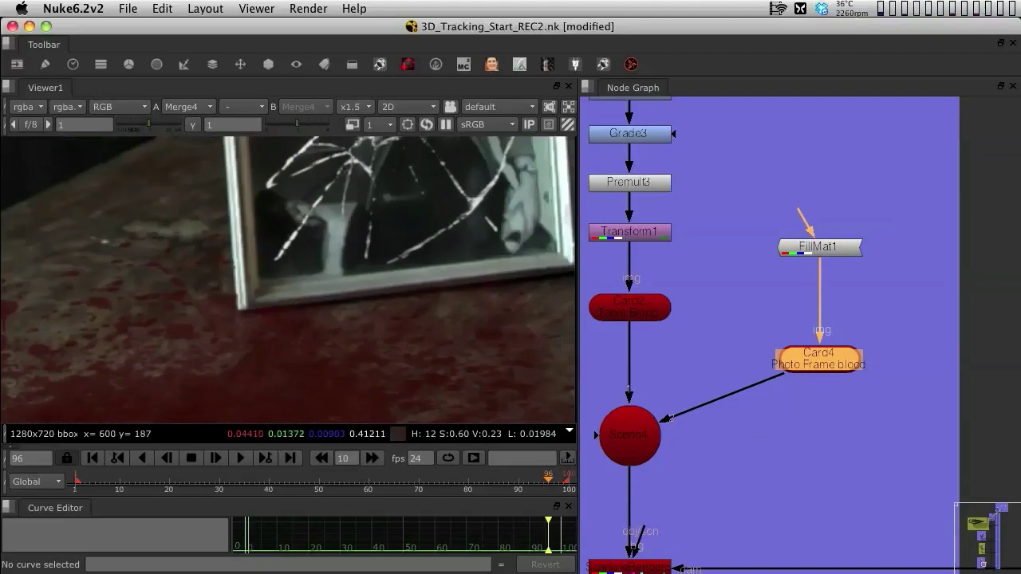
middle_drag(629, 307, 659, 229)
click(659, 229)
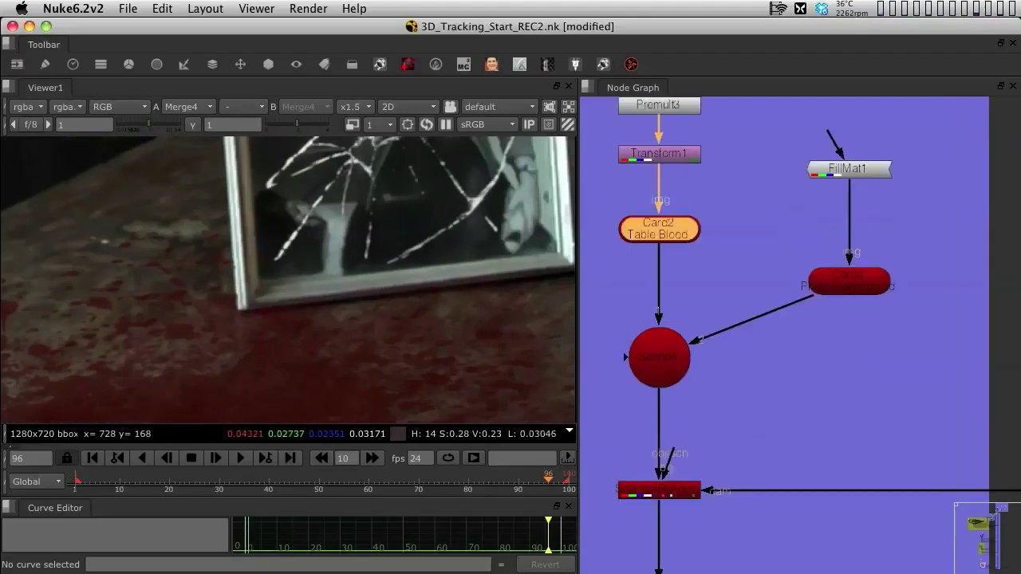
key(d)
key(d)
key(d)
key(d)
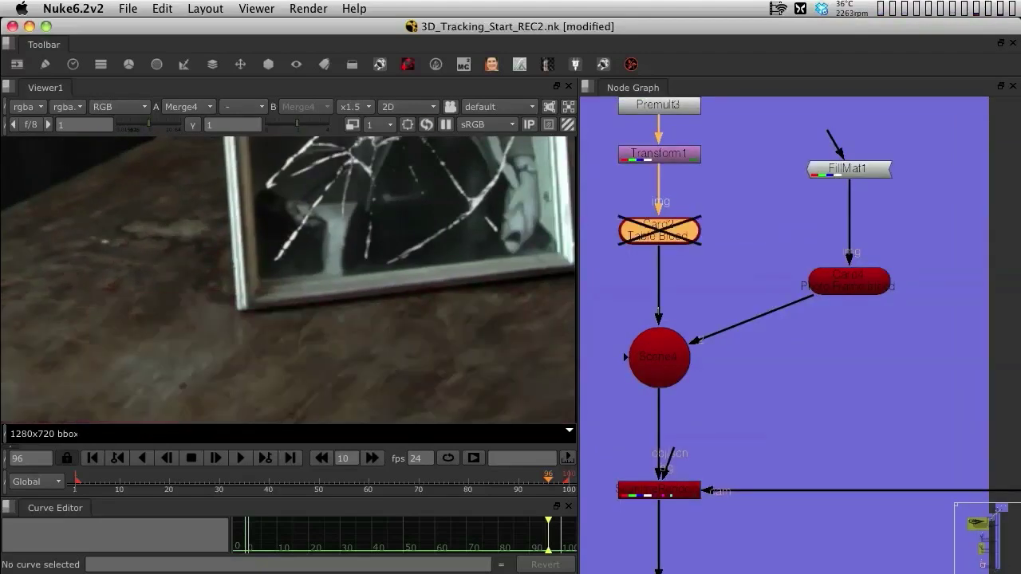
Disable and re-enable the Photo Frame blood card to check how it holds out the table blood behind the frame.
click(849, 281)
key(d)
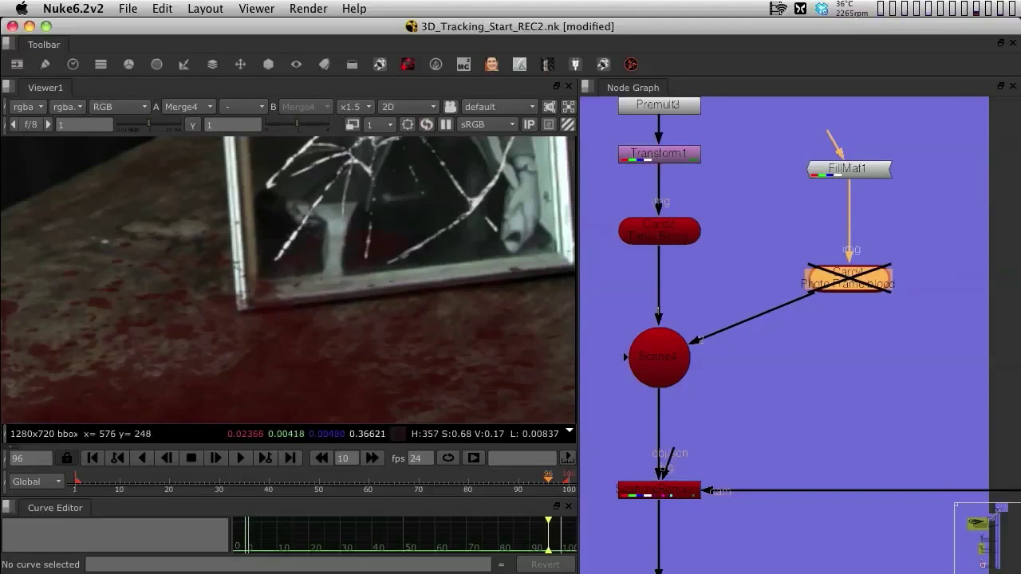
key(d)
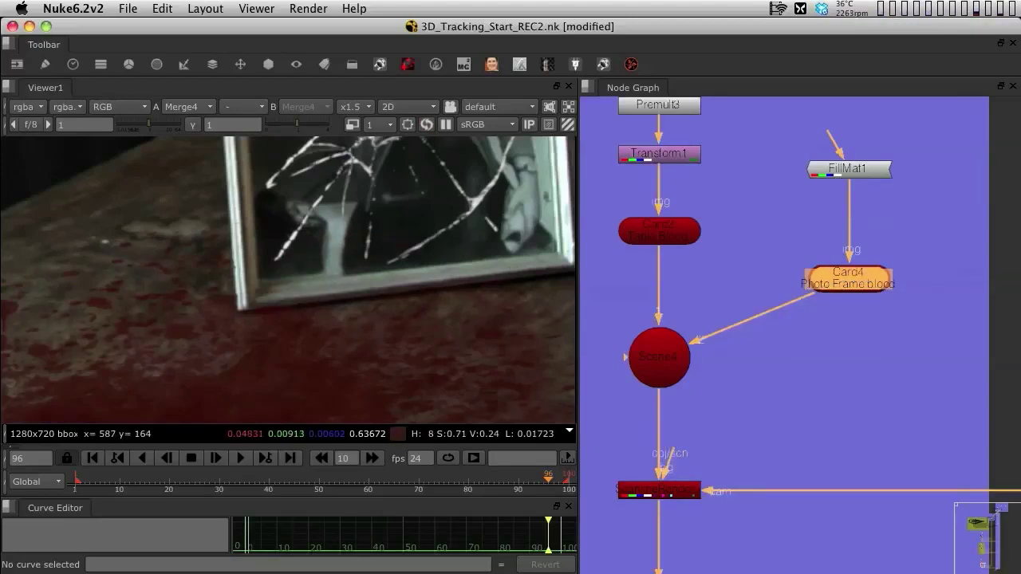
Display the alpha channel in the viewer and toggle the FillMat node off and on to compare the frame's matte.
key(a)
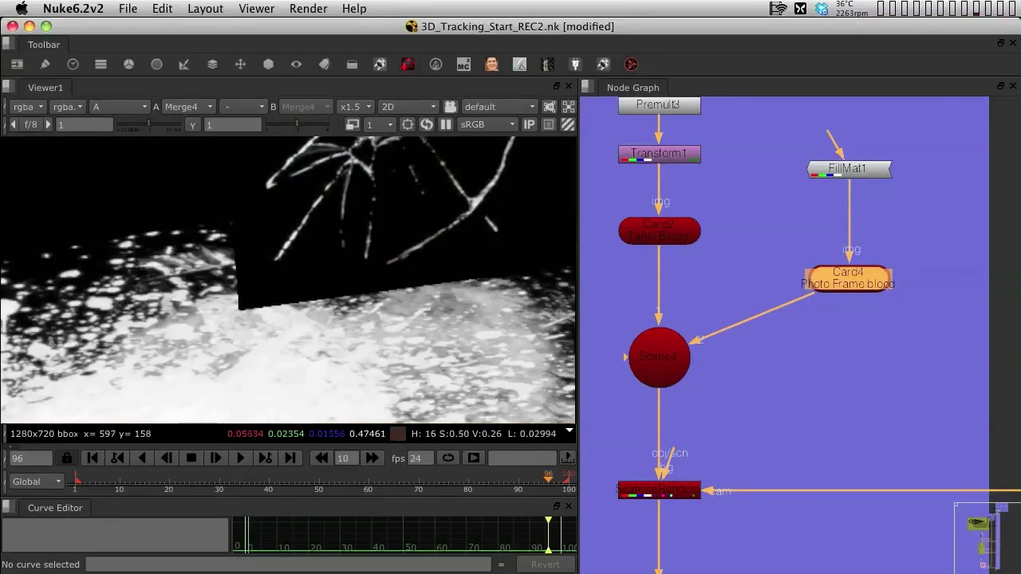
scroll(389, 287, down, 4)
middle_drag(479, 255, 379, 290)
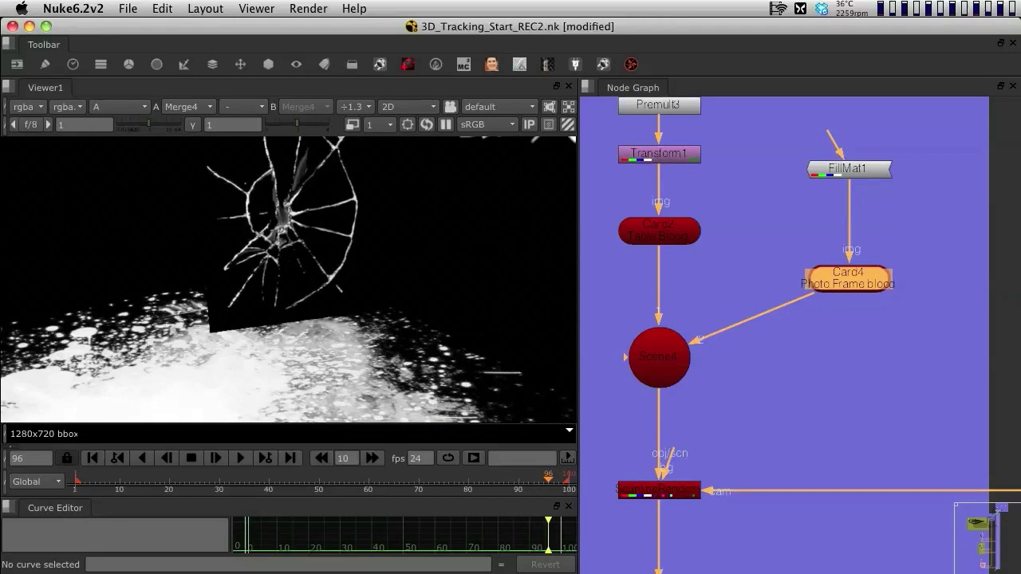
click(849, 169)
key(d)
key(d)
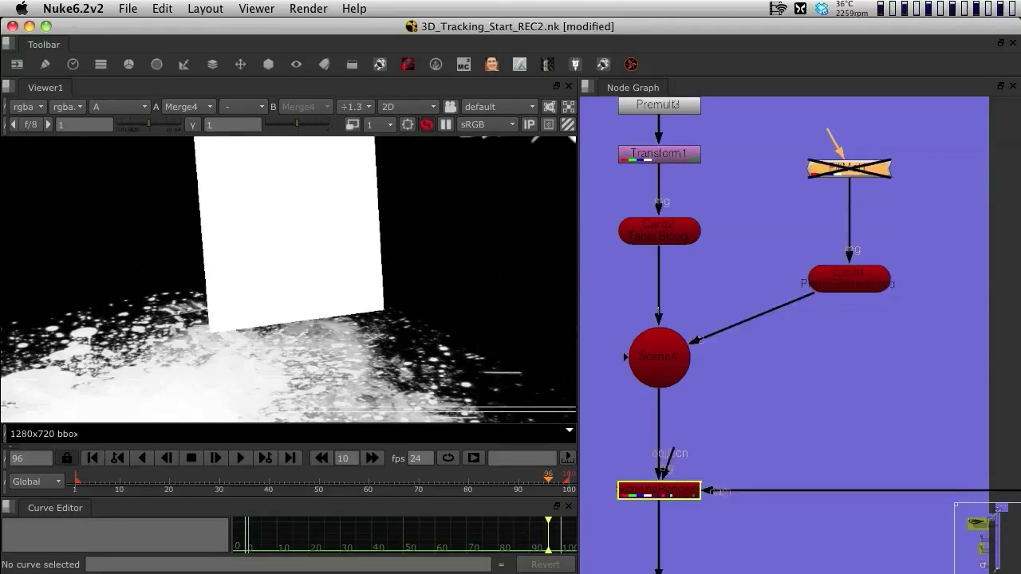
Toggle the Photo Frame blood card off and on to compare the holdout in the alpha, and select the FillMat node.
click(849, 279)
key(d)
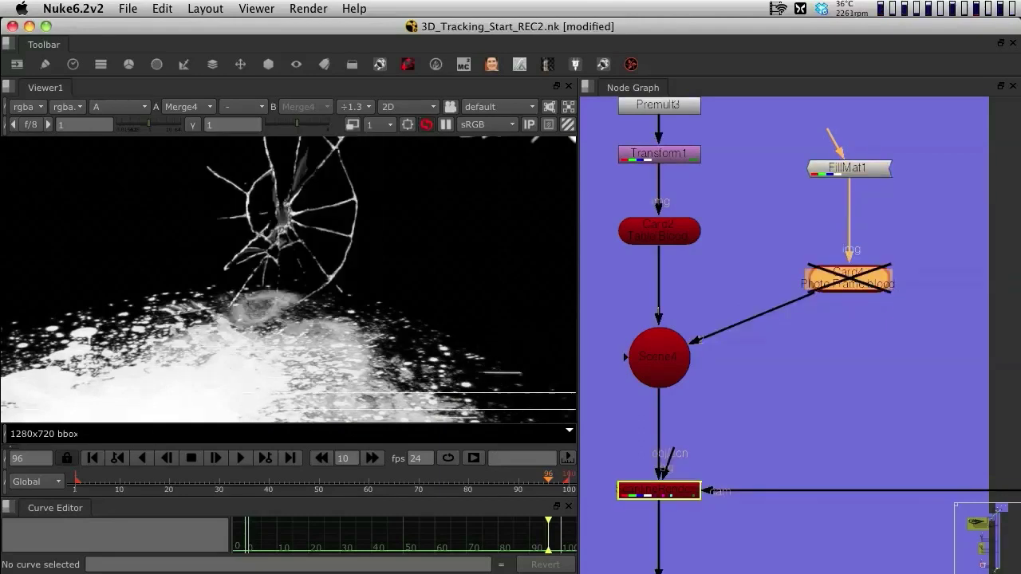
key(d)
key(d)
scroll(232, 325, up, 3)
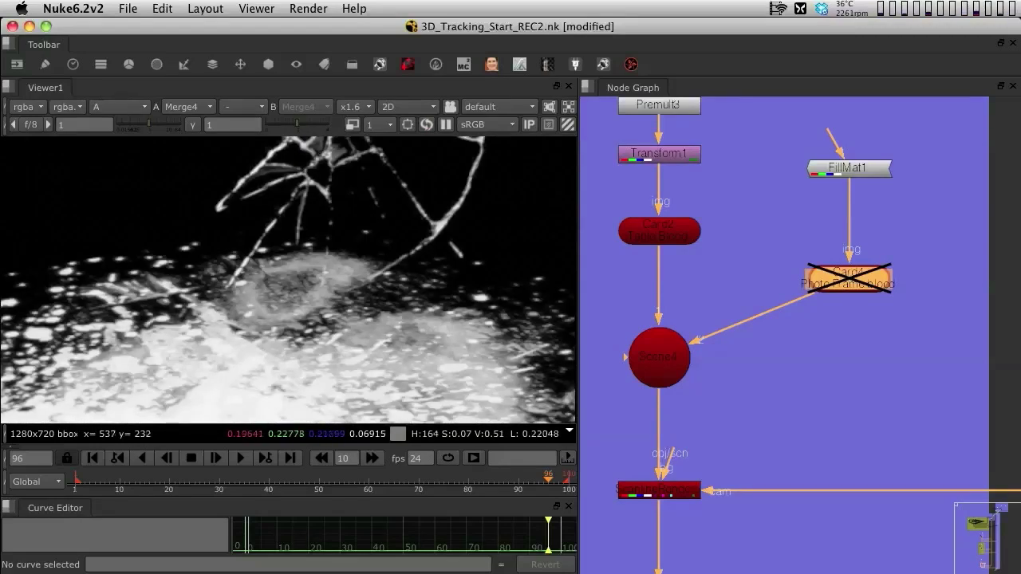
scroll(239, 311, down, 2)
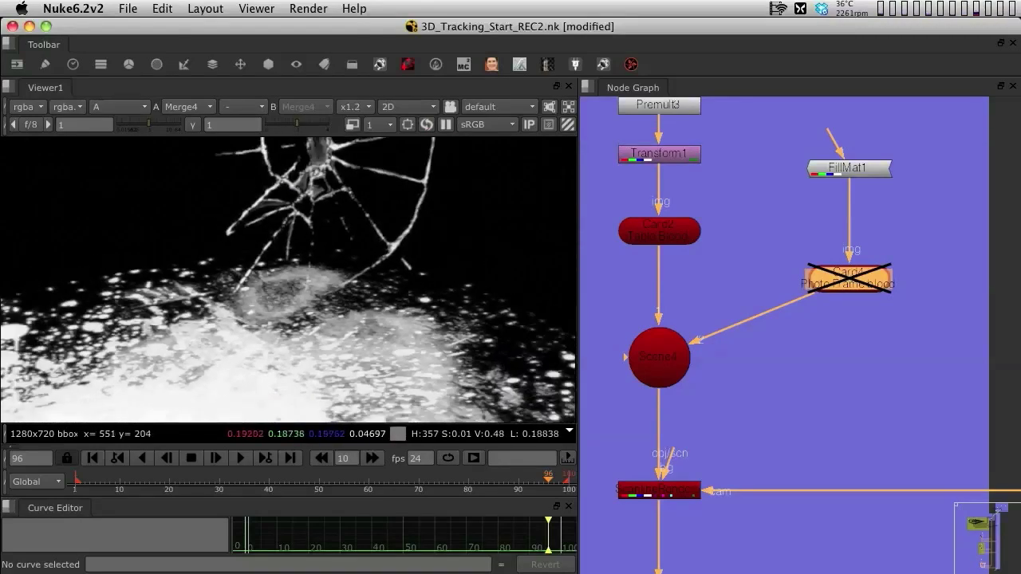
key(d)
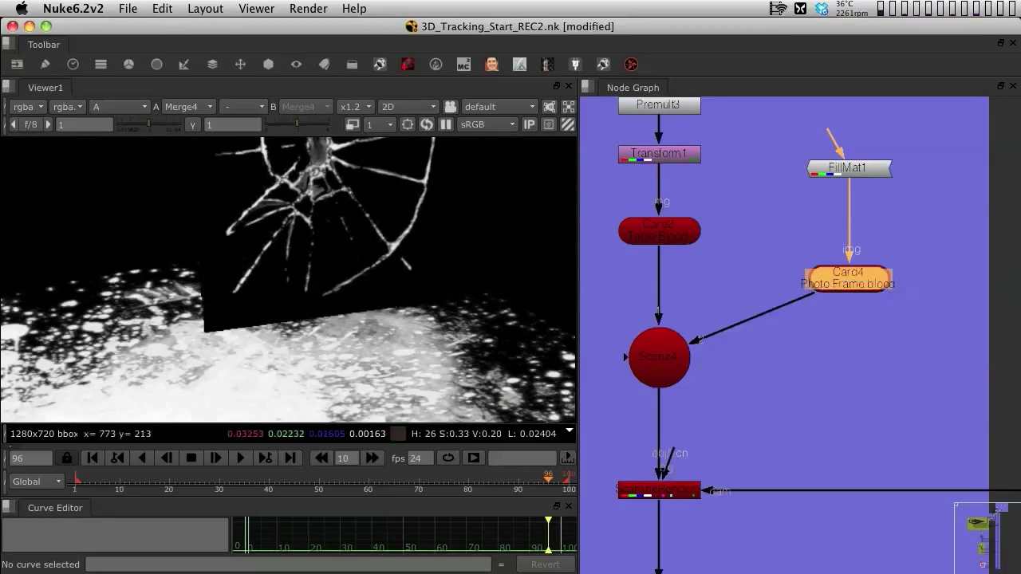
click(849, 167)
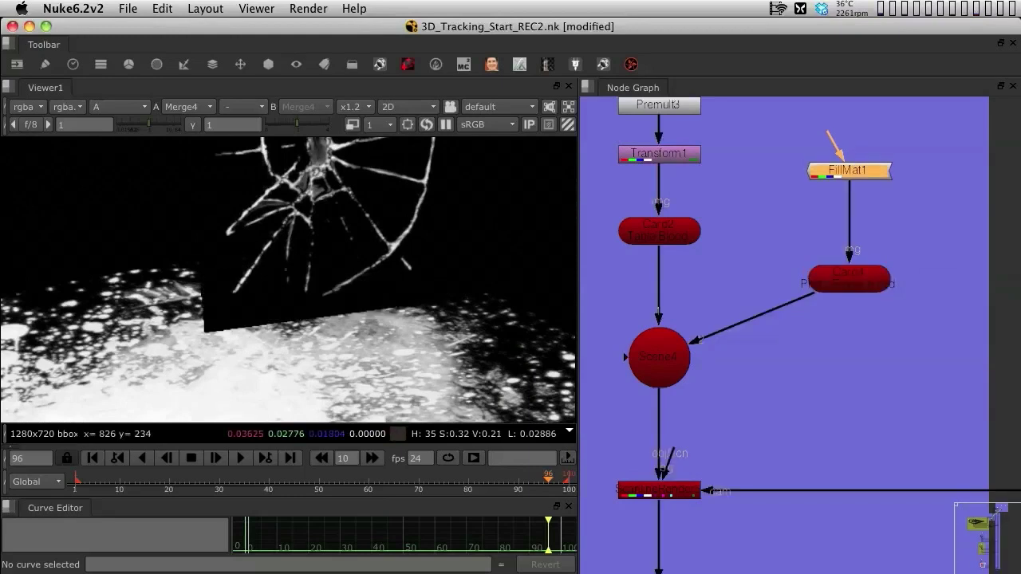